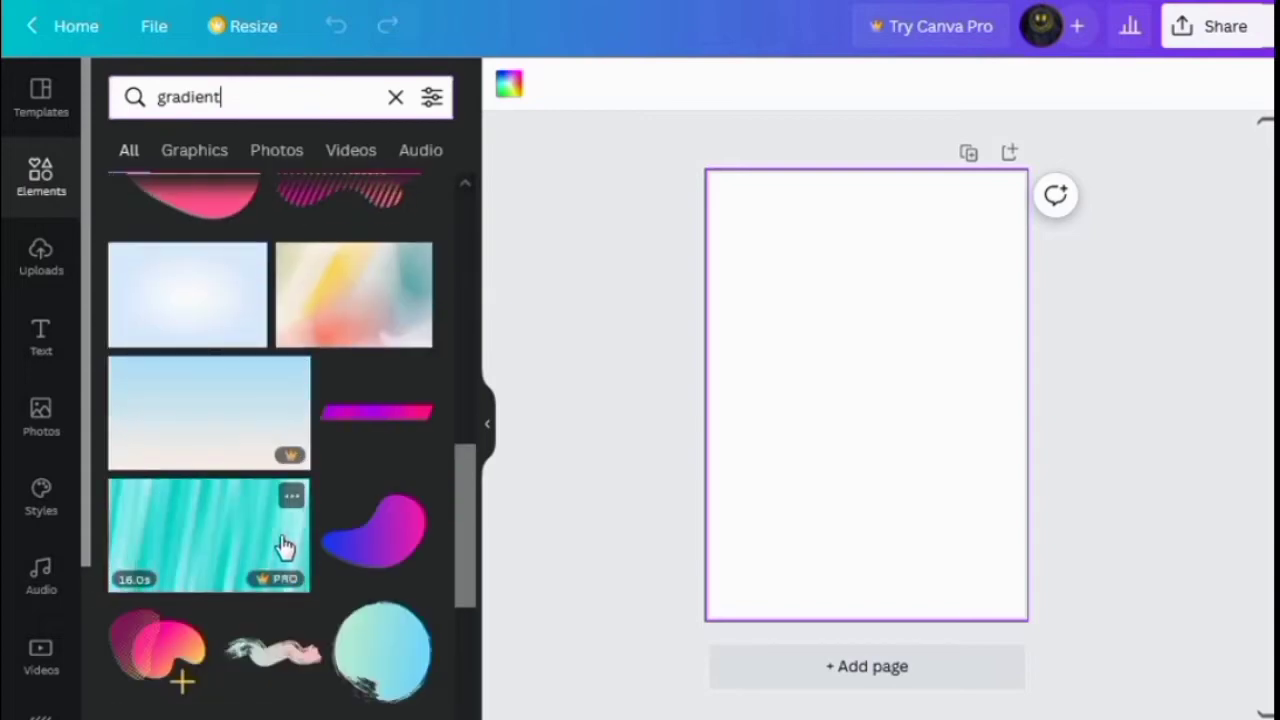
# - Find the horizontal purple-to-blue gradient image among the gradient results and add it to the page
pyautogui.scroll(-6, 283, 546)
pyautogui.scroll(-8, 293, 548)
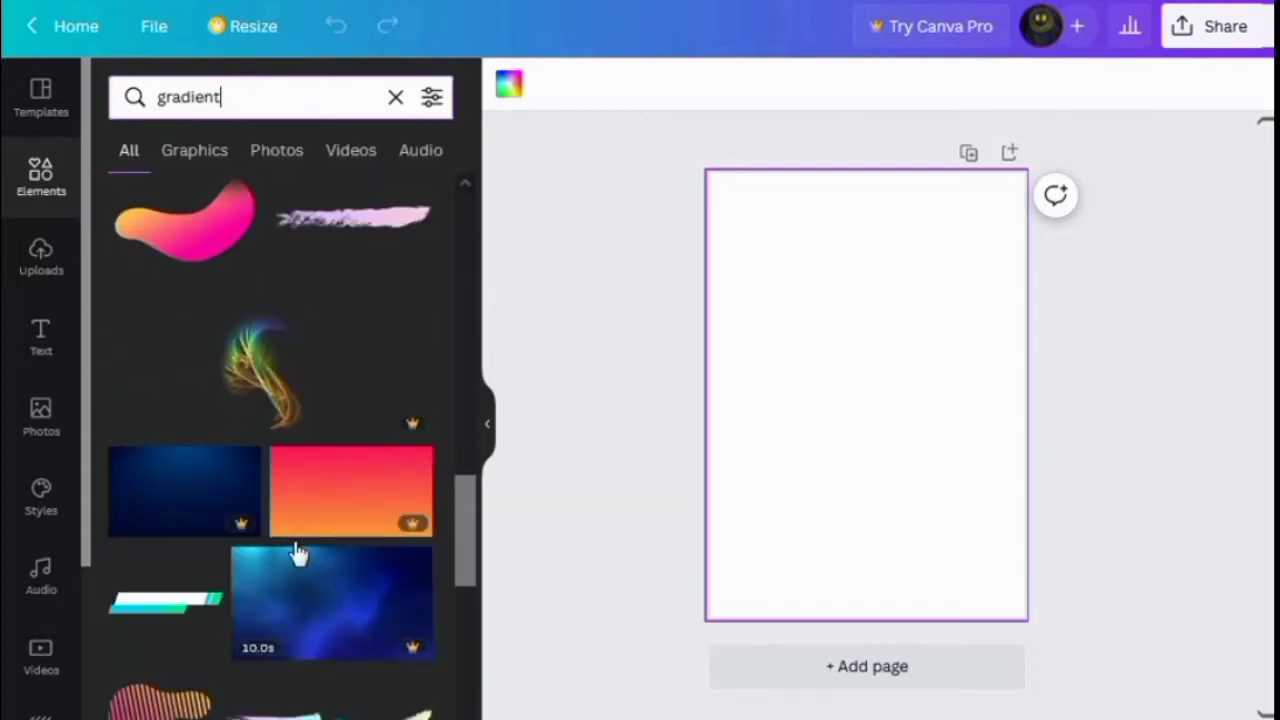
pyautogui.scroll(-8, 342, 512)
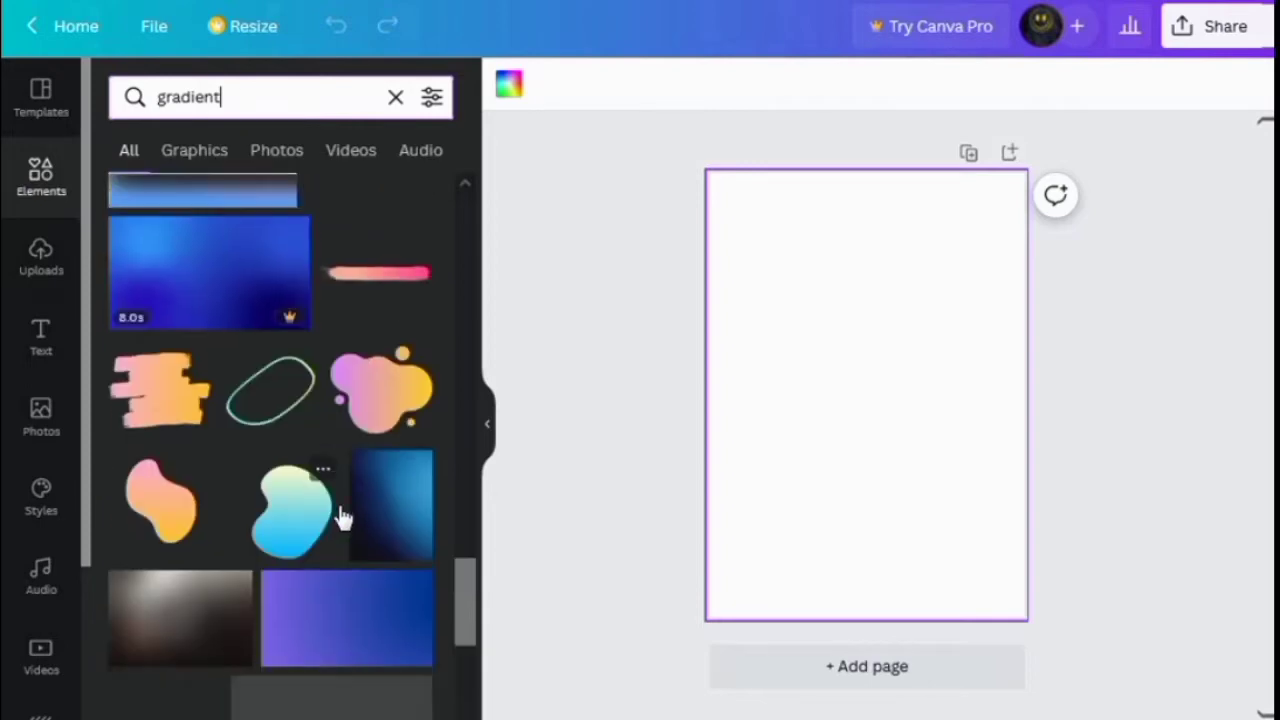
pyautogui.click(355, 418)
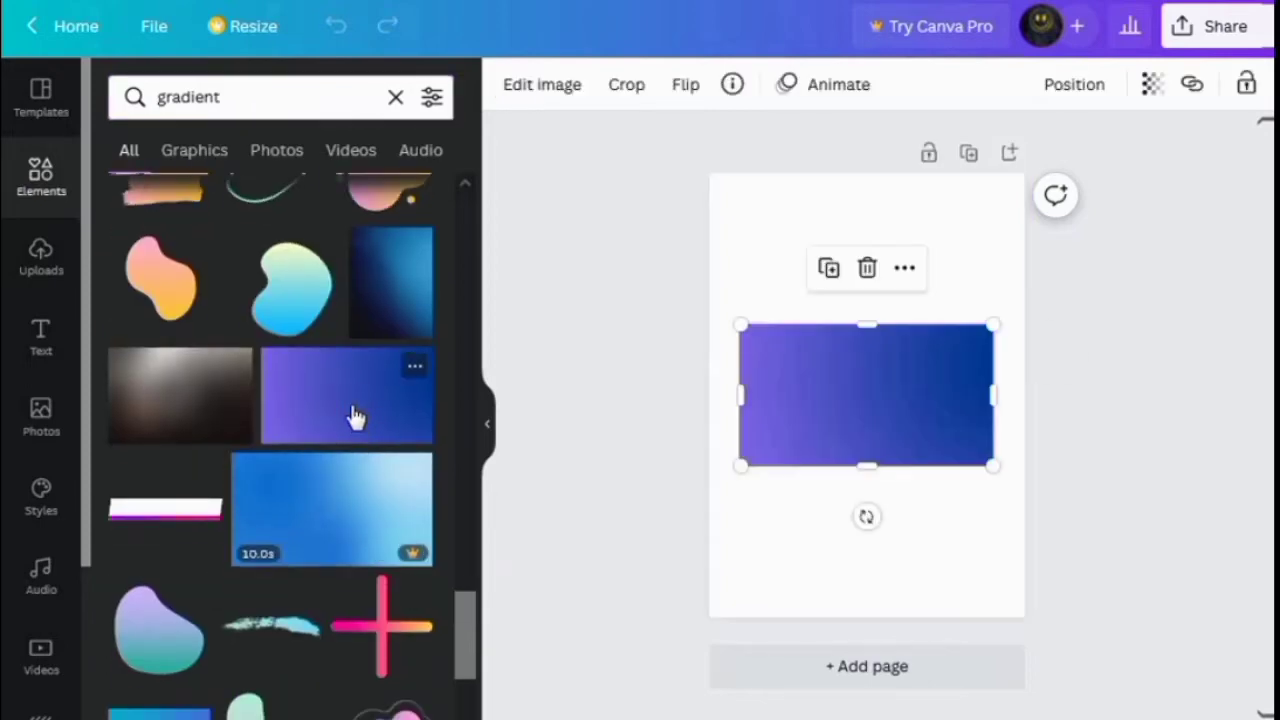
# - Rotate the gradient image to vertical with dark blue at the top, and enlarge it to cover the whole page
pyautogui.moveTo(863, 520); pyautogui.dragTo(1186, 398)
pyautogui.moveTo(861, 370); pyautogui.dragTo(787, 278)
pyautogui.moveTo(868, 425); pyautogui.dragTo(1030, 655)
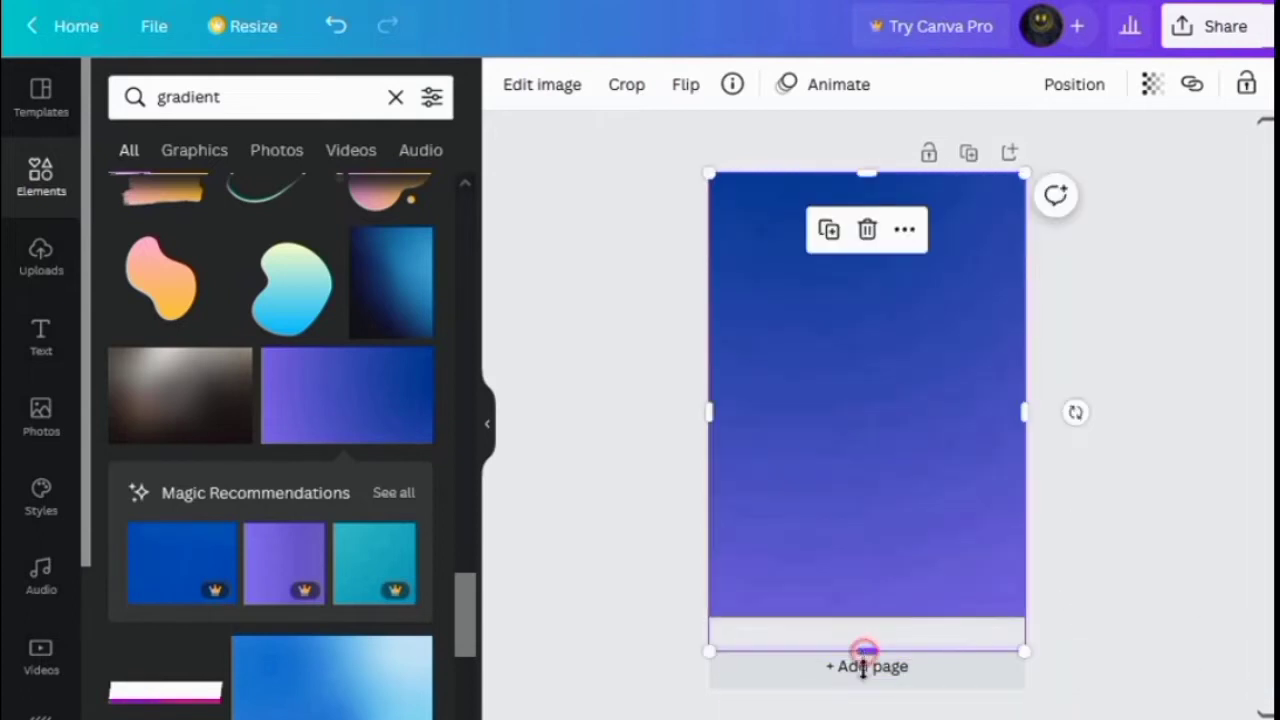
pyautogui.moveTo(864, 652)
pyautogui.mouseDown()
pyautogui.moveTo(866, 677)
pyautogui.moveTo(866, 663)
pyautogui.mouseUp()
pyautogui.click(1086, 491)
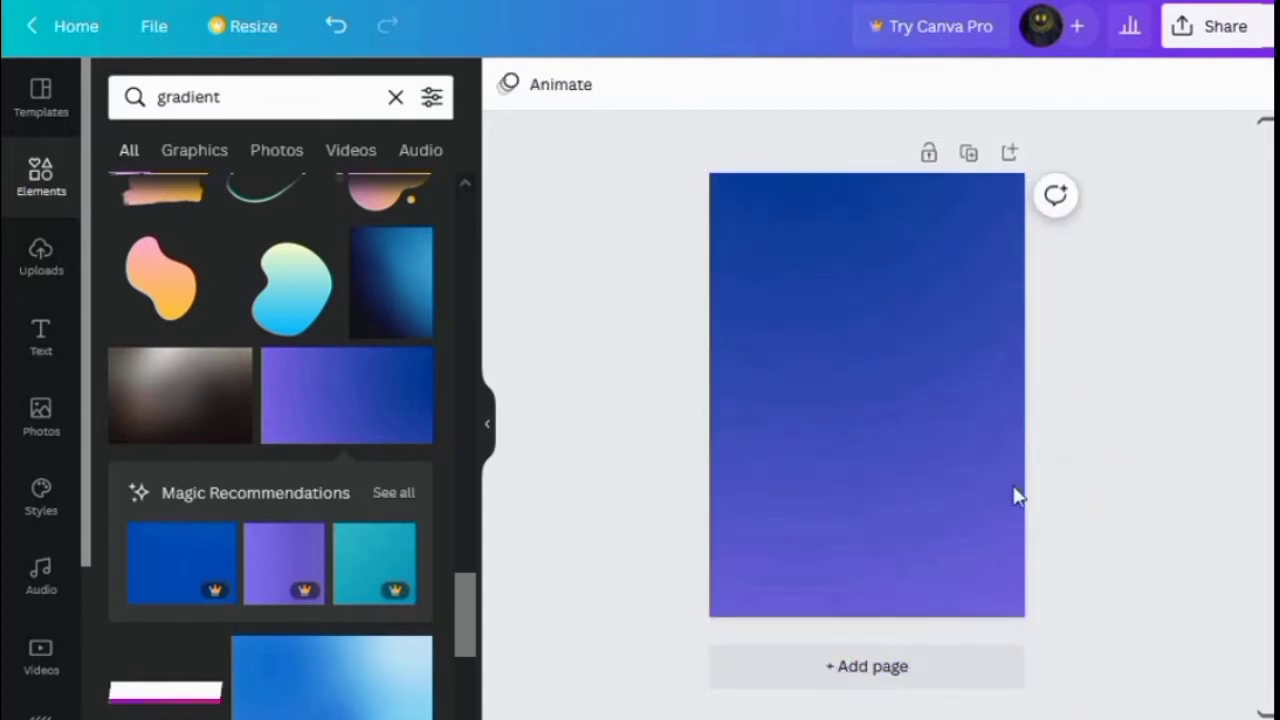
pyautogui.click(839, 490)
pyautogui.click(1128, 566)
# - Browse all frames in the elements library and add the torn-paper frame with ragged upper and lower edges
pyautogui.click(44, 194)
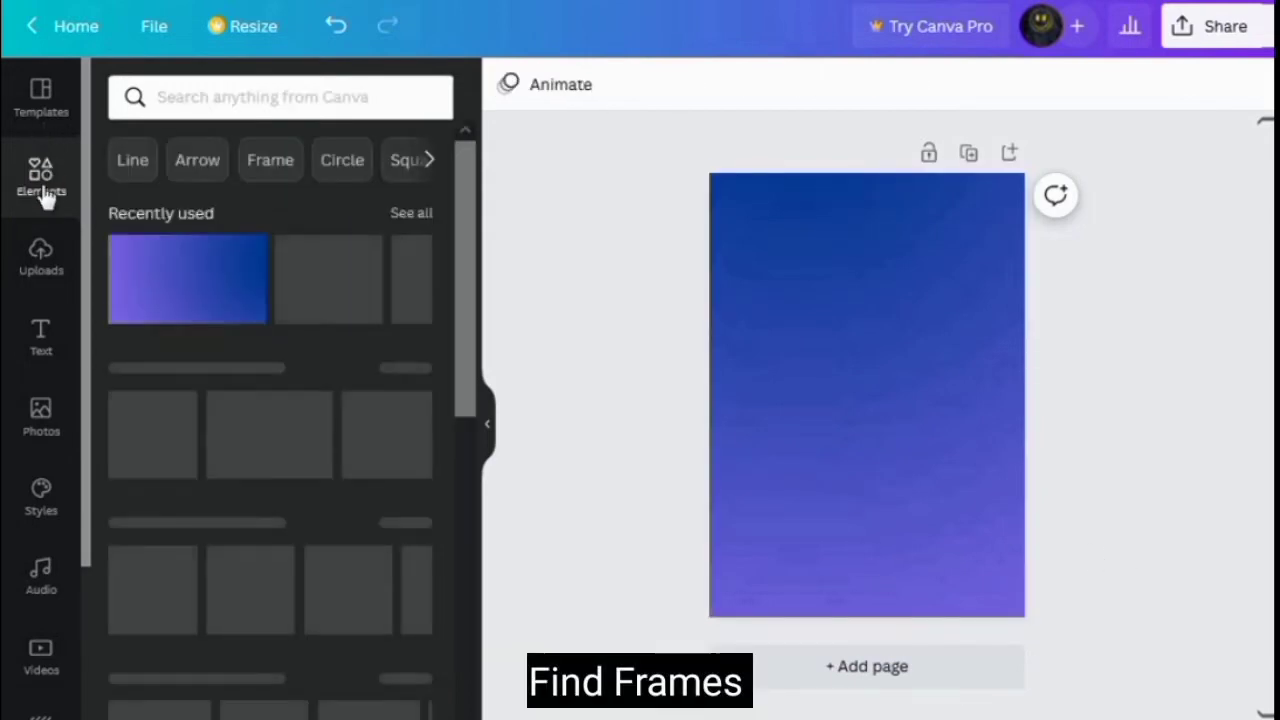
pyautogui.scroll(-5, 340, 450)
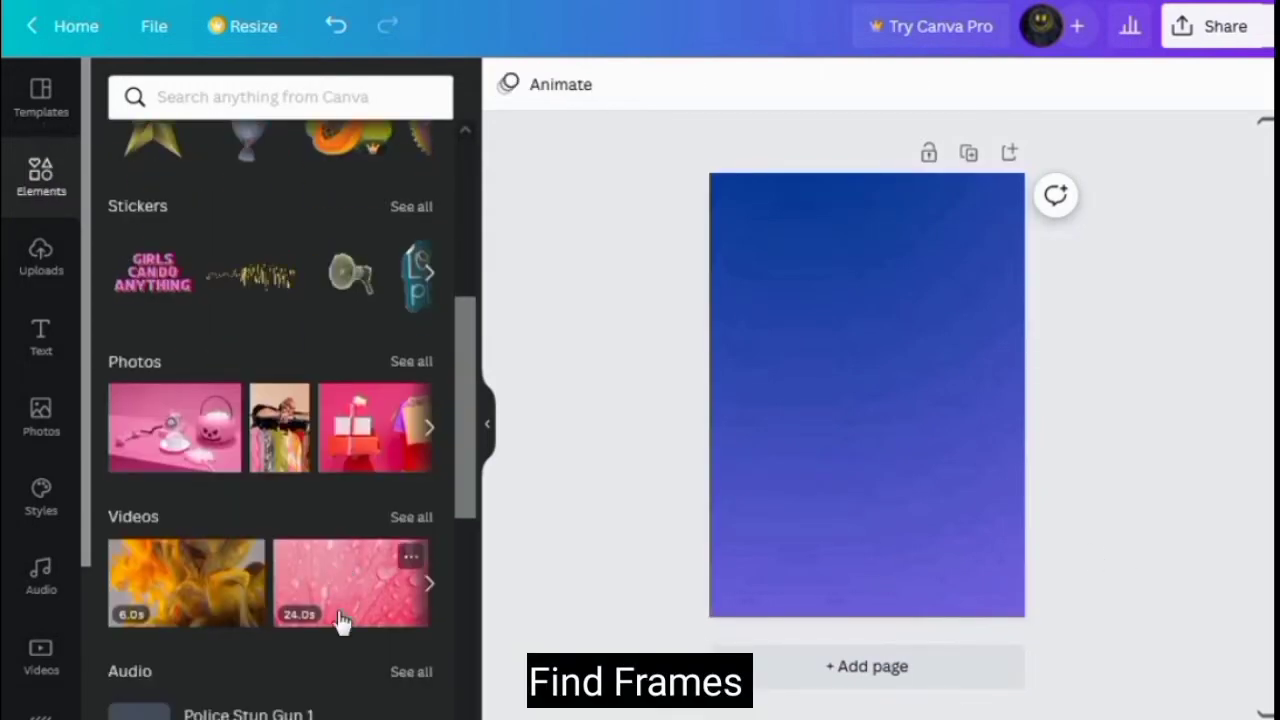
pyautogui.scroll(-3, 314, 586)
pyautogui.scroll(-3, 314, 590)
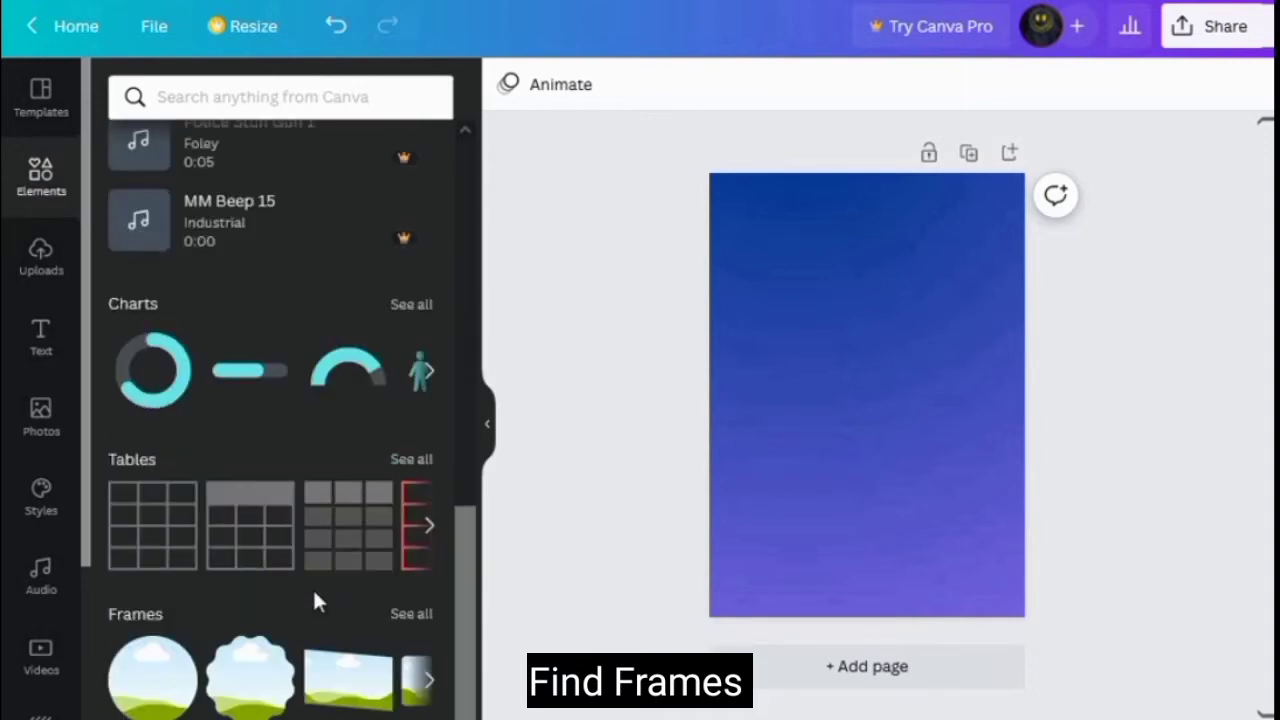
pyautogui.scroll(-3, 312, 600)
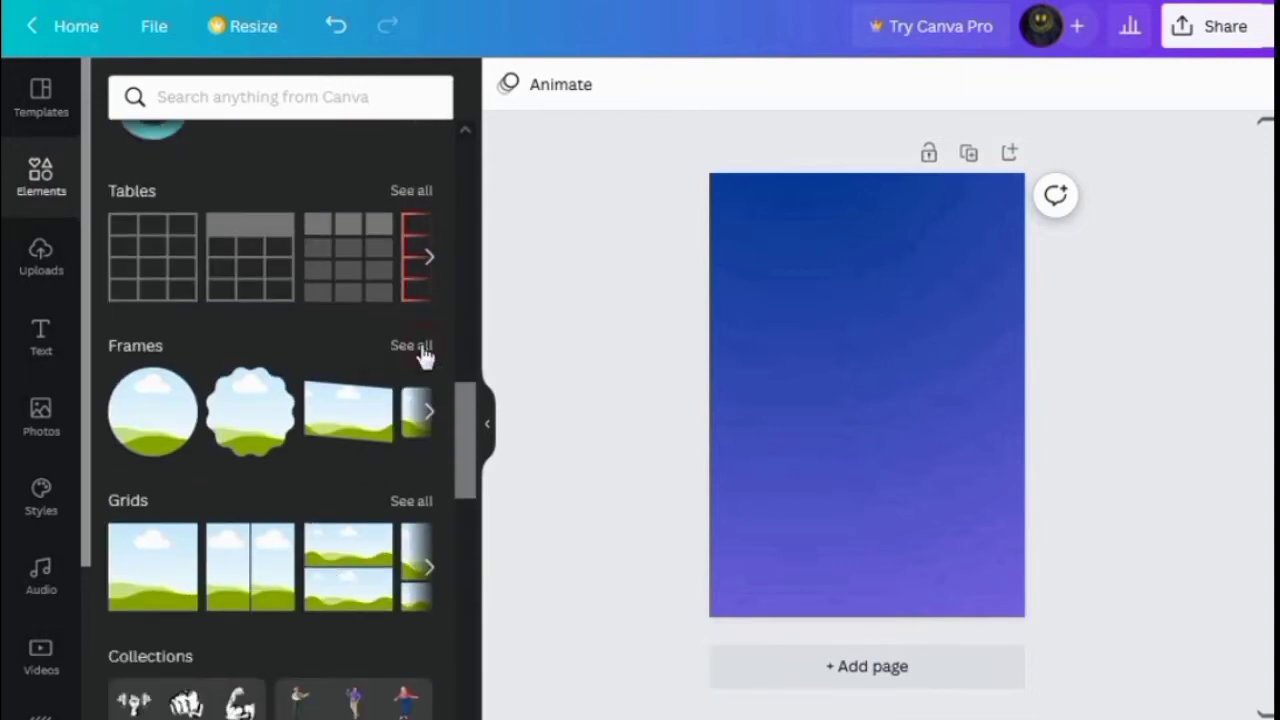
pyautogui.click(421, 350)
pyautogui.scroll(-3, 320, 533)
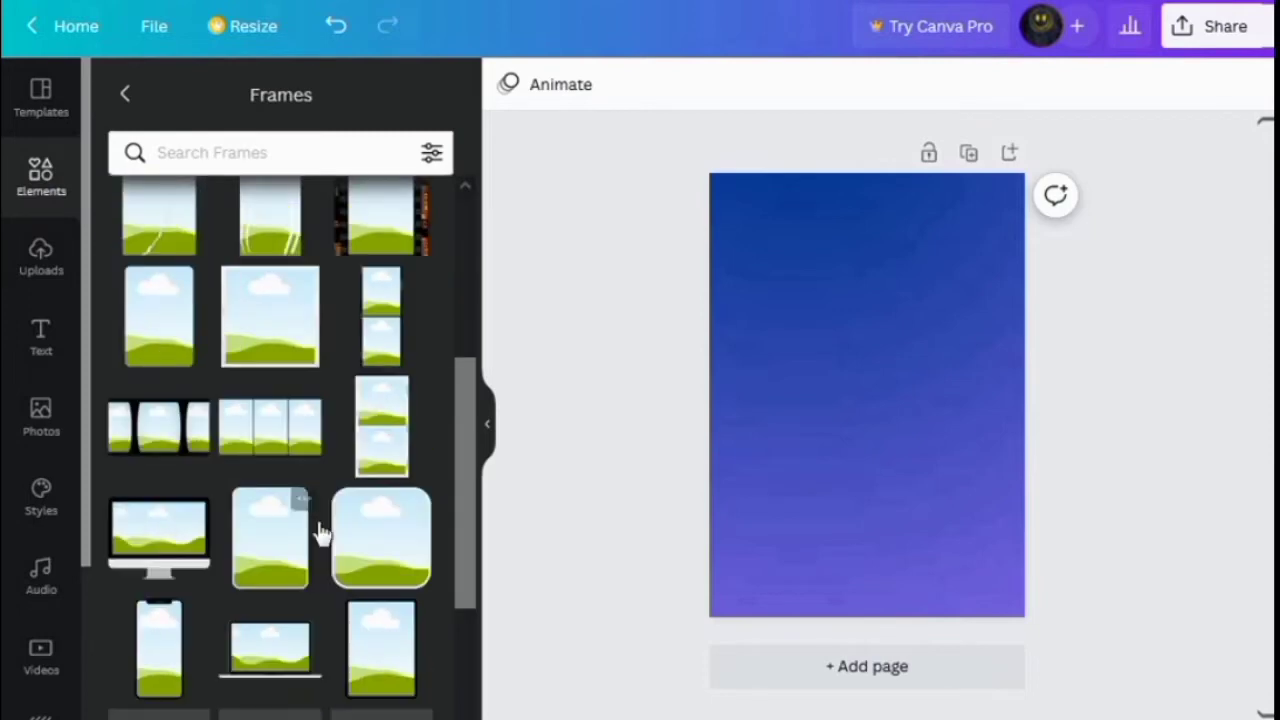
pyautogui.scroll(-5, 320, 533)
pyautogui.click(268, 498)
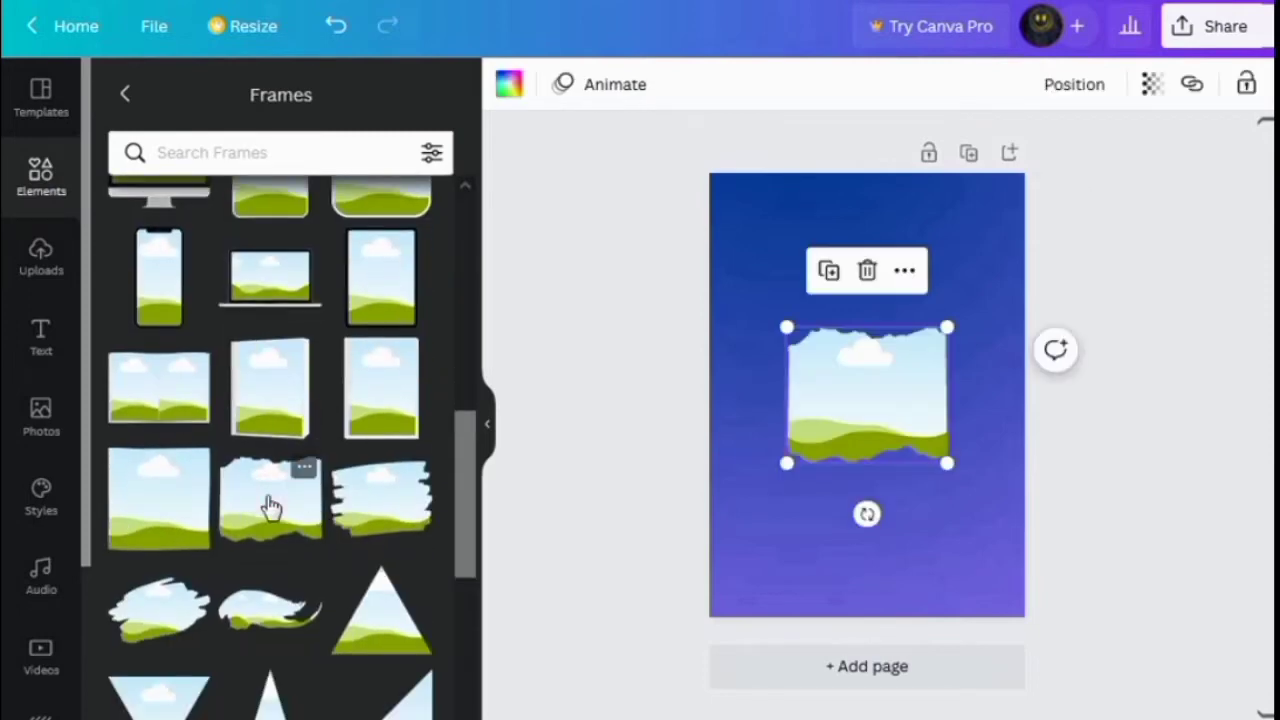
# - Enlarge the torn-paper frame across the upper part of the page, slightly beyond its edges, and fill it with white
pyautogui.moveTo(846, 391); pyautogui.dragTo(757, 205)
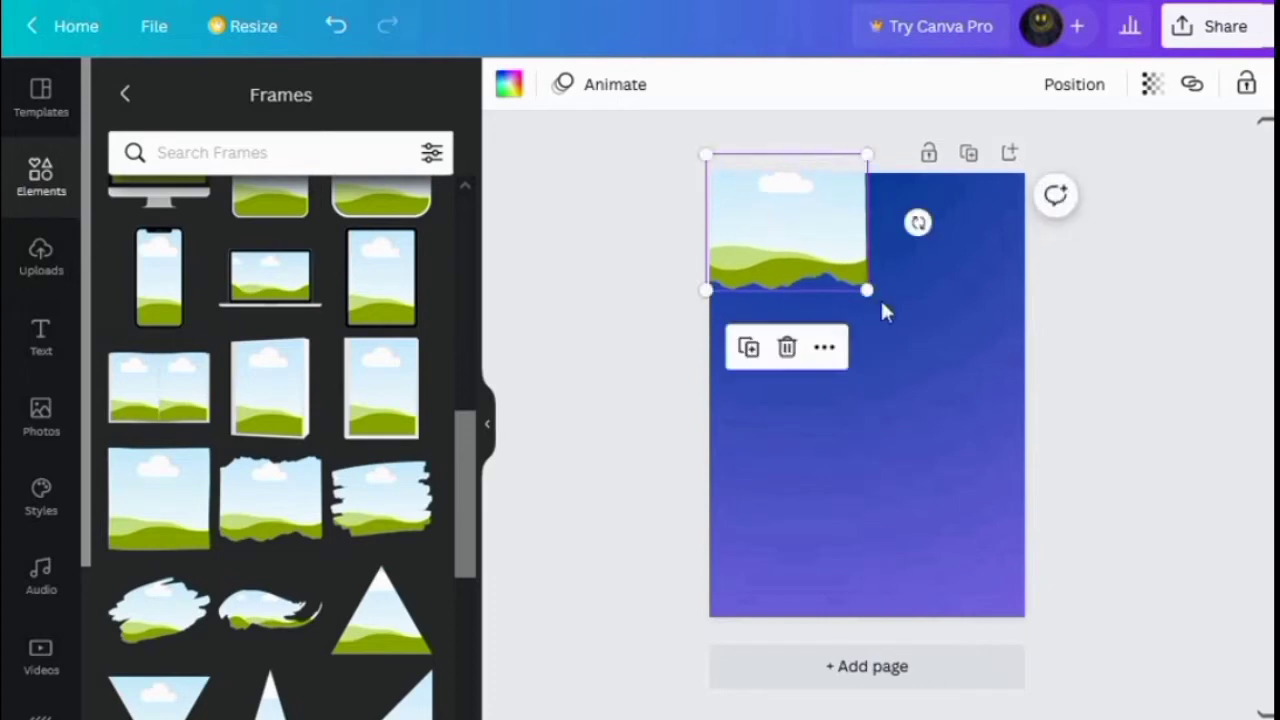
pyautogui.moveTo(868, 290); pyautogui.dragTo(1082, 343)
pyautogui.moveTo(814, 277); pyautogui.dragTo(810, 245)
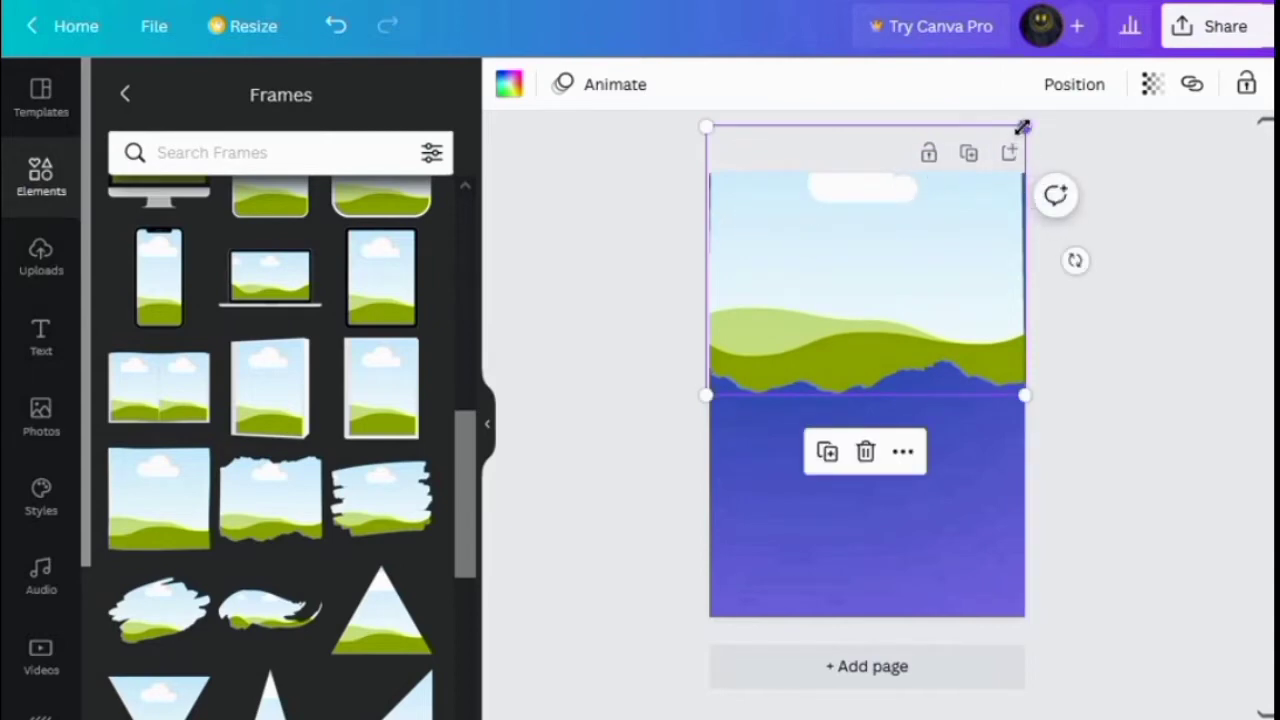
pyautogui.moveTo(1022, 127); pyautogui.dragTo(1032, 120)
pyautogui.moveTo(707, 118); pyautogui.dragTo(702, 117)
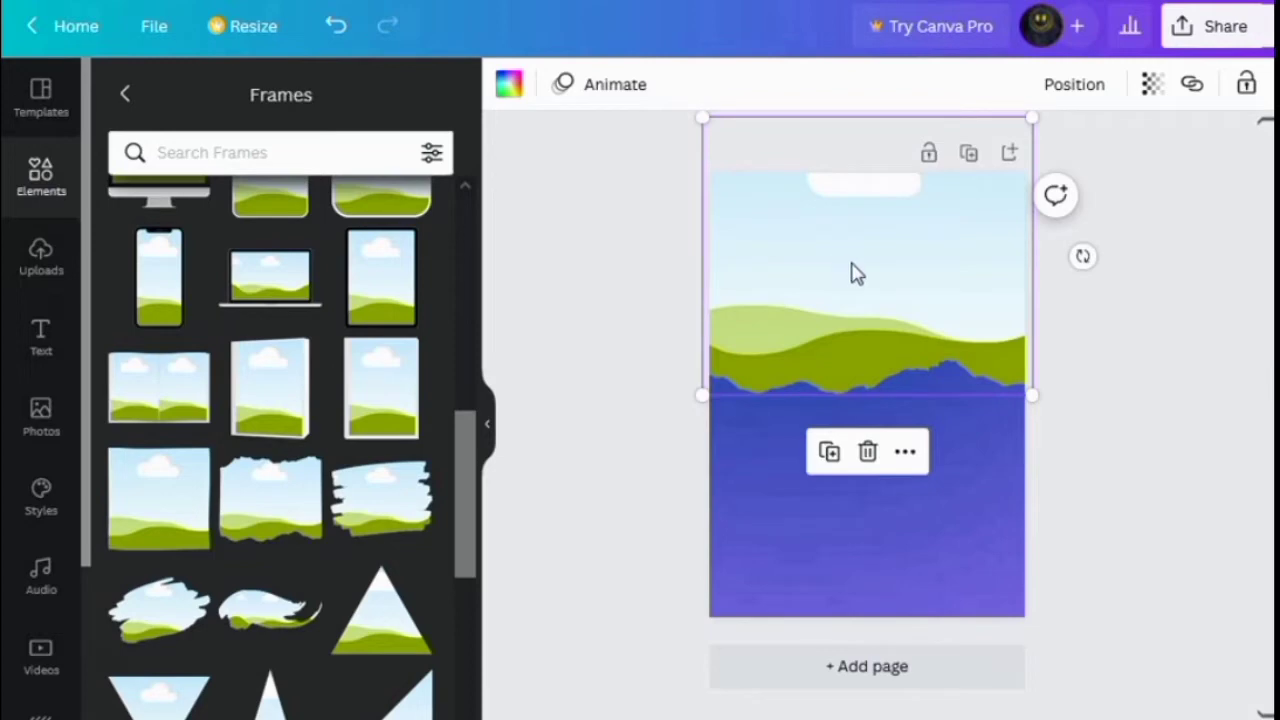
pyautogui.moveTo(862, 300); pyautogui.dragTo(861, 286)
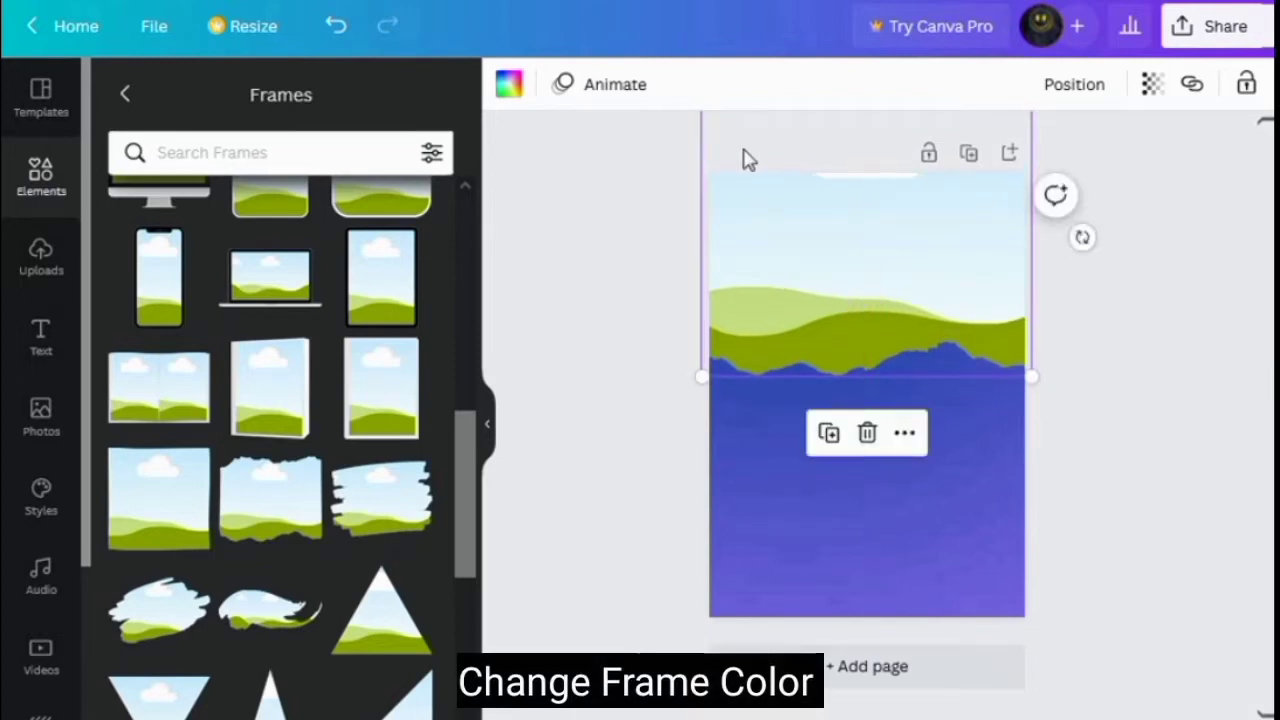
pyautogui.click(510, 92)
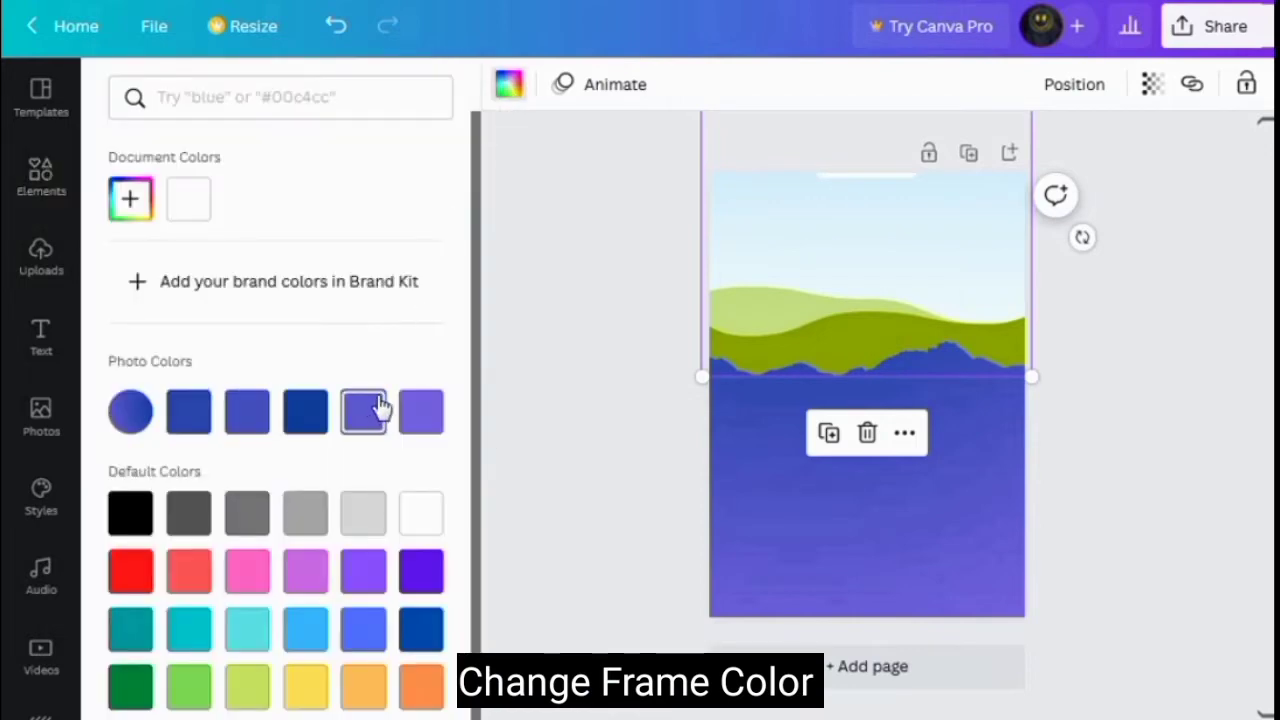
pyautogui.click(420, 522)
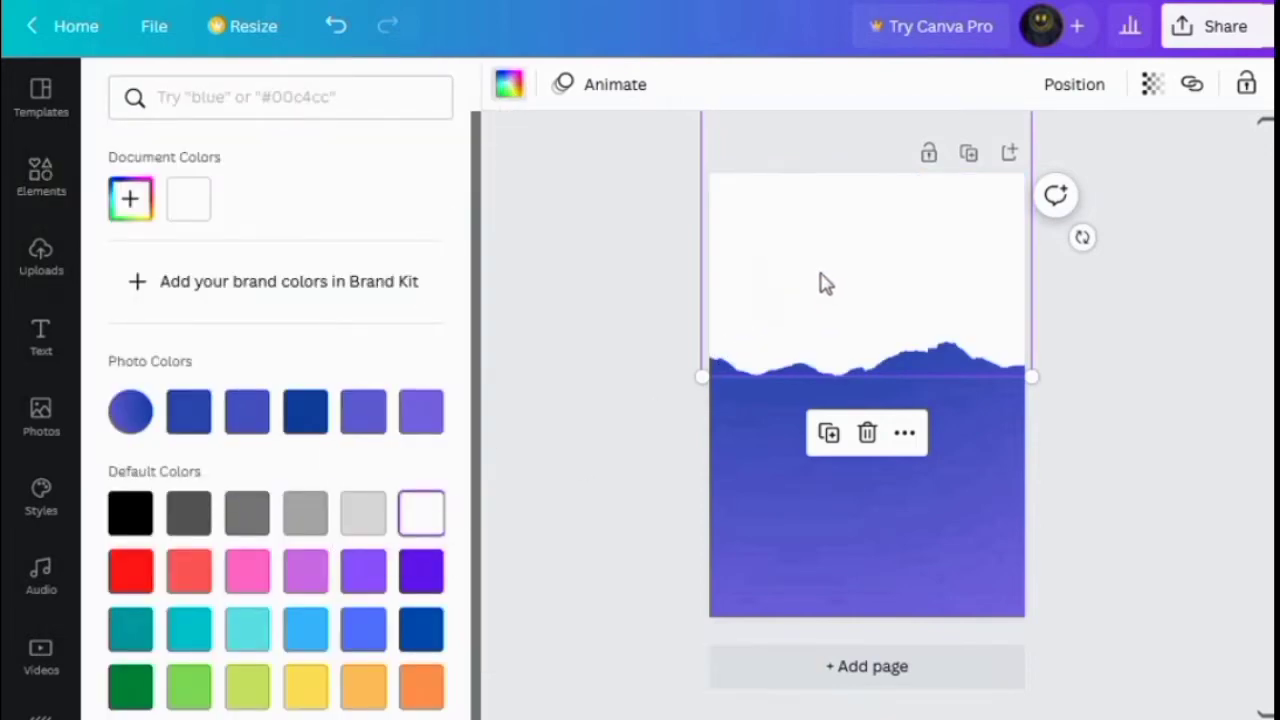
# - Add a second torn-paper frame and enlarge it over the white one, leaving a thin white torn border along its lower edge
pyautogui.click(12, 188)
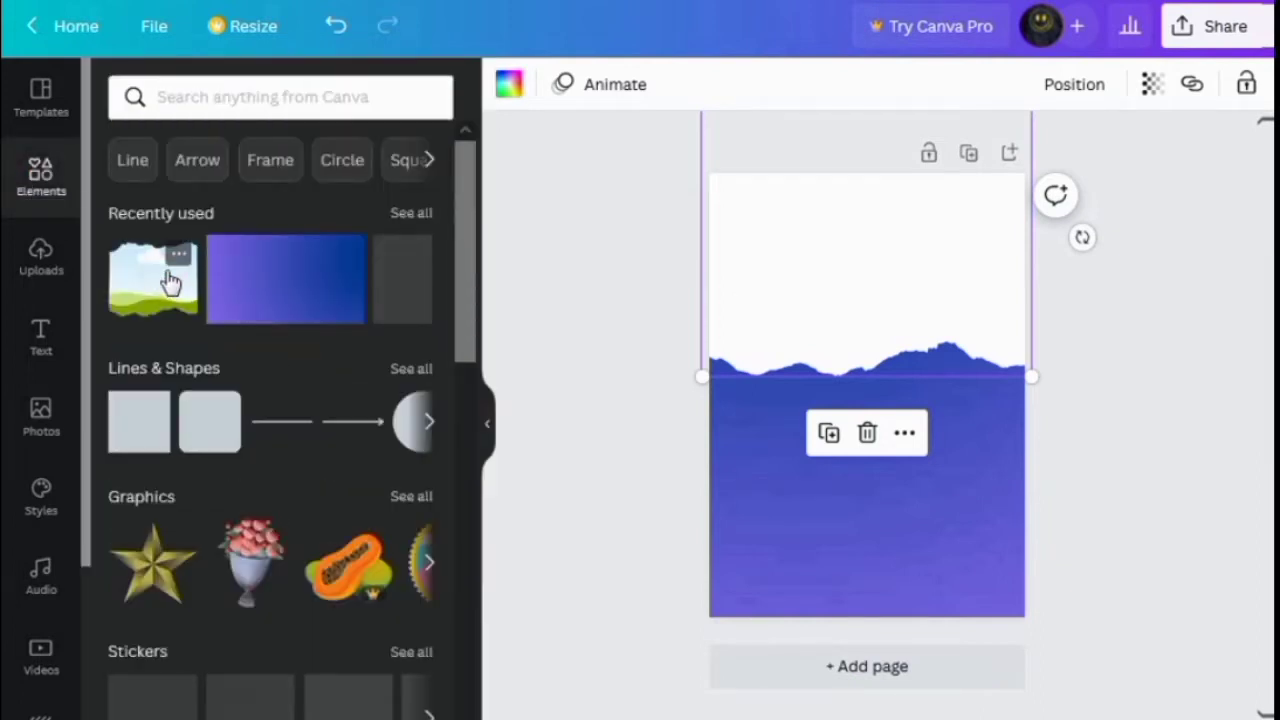
pyautogui.click(165, 280)
pyautogui.moveTo(866, 380); pyautogui.dragTo(830, 263)
pyautogui.click(728, 200)
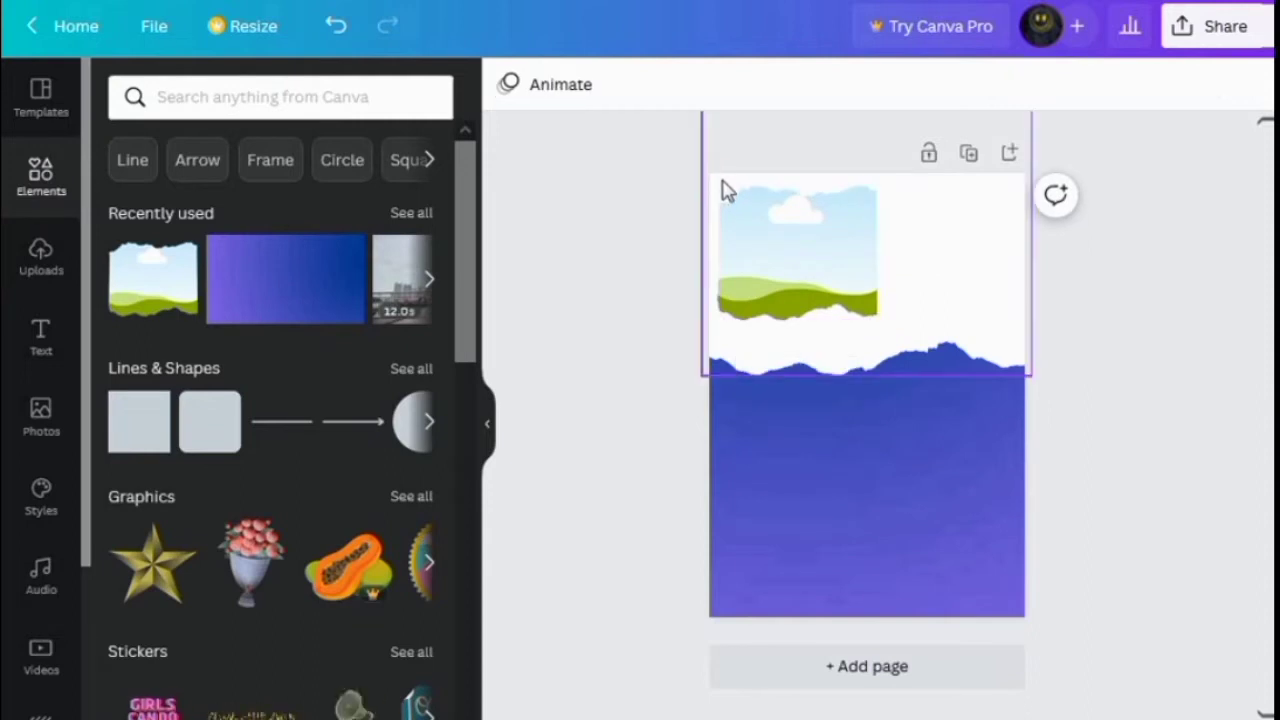
pyautogui.moveTo(716, 187); pyautogui.dragTo(691, 163)
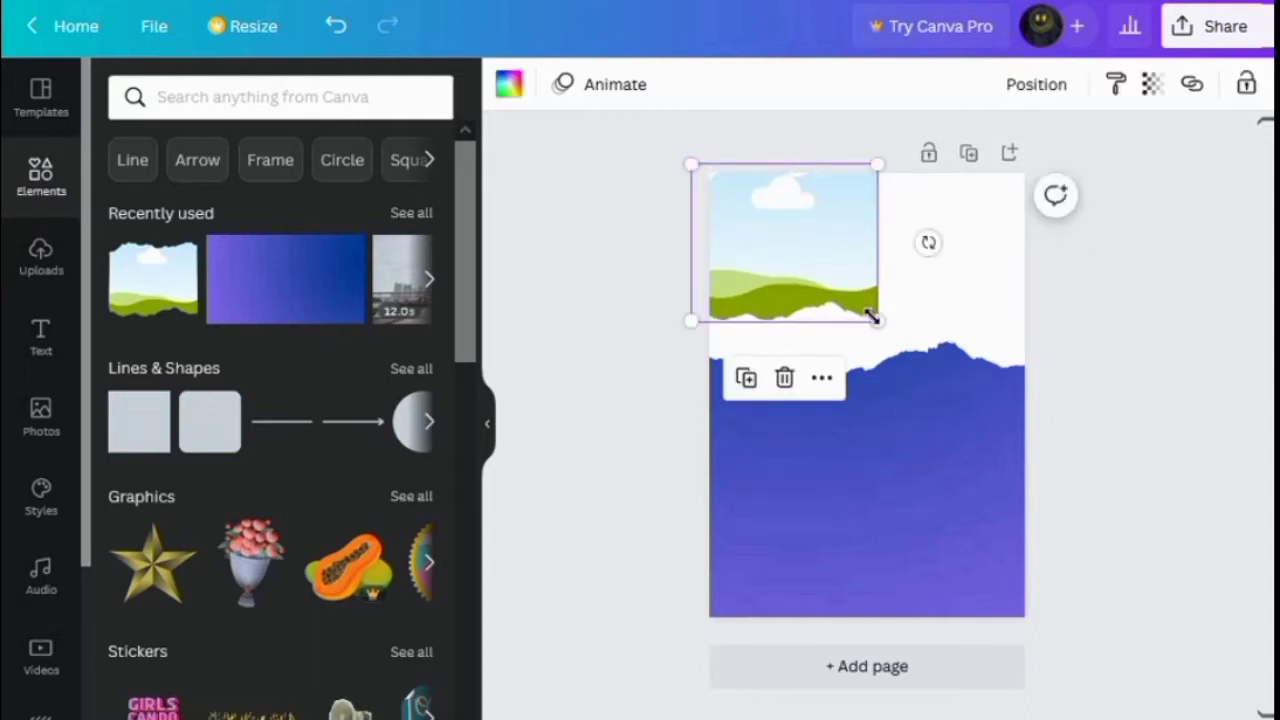
pyautogui.moveTo(952, 322); pyautogui.dragTo(1120, 342)
pyautogui.moveTo(883, 314); pyautogui.dragTo(891, 231)
pyautogui.click(1096, 432)
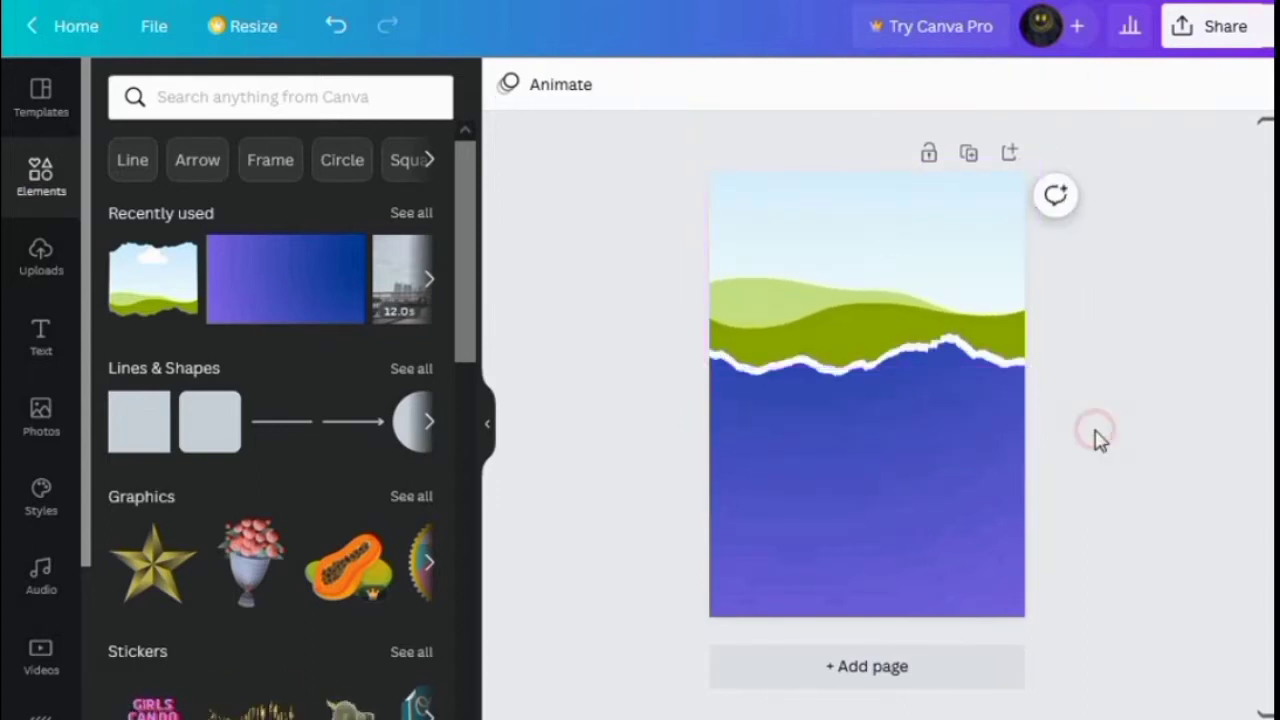
# - Insert the uploaded photo of the traveller with raised arms and place it inside the front torn-paper frame
pyautogui.click(38, 262)
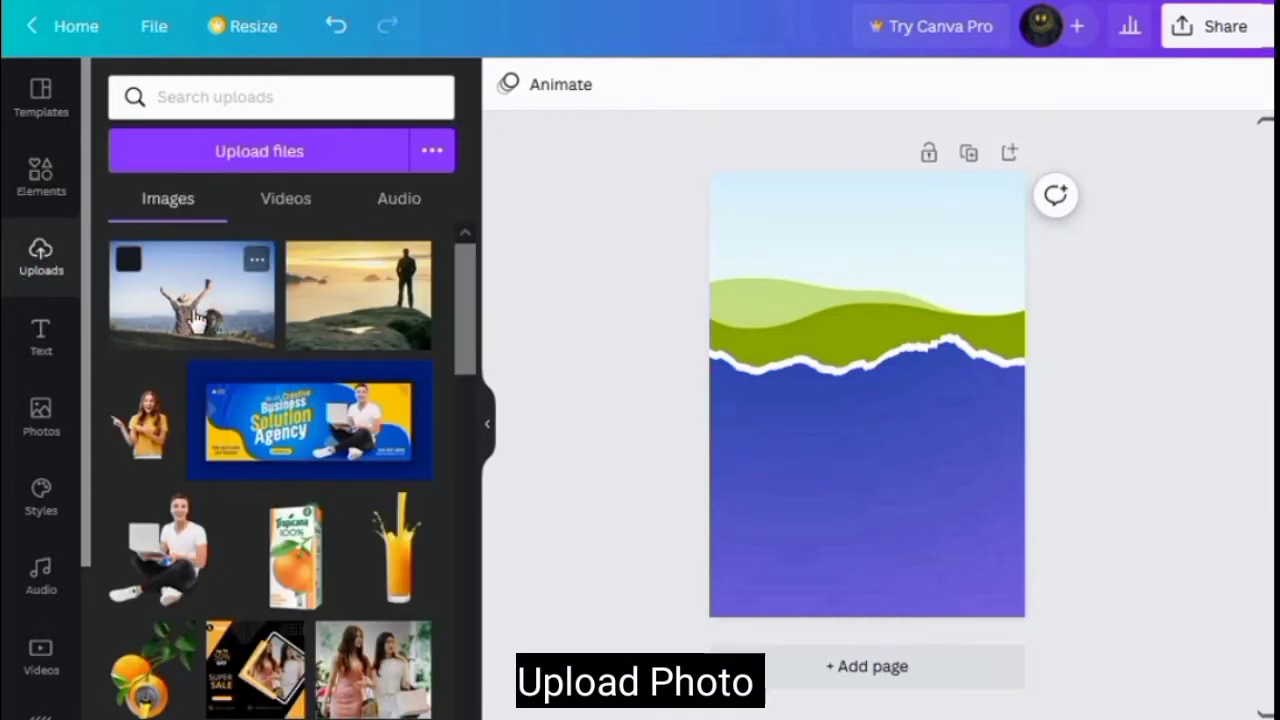
pyautogui.click(197, 318)
pyautogui.click(43, 200)
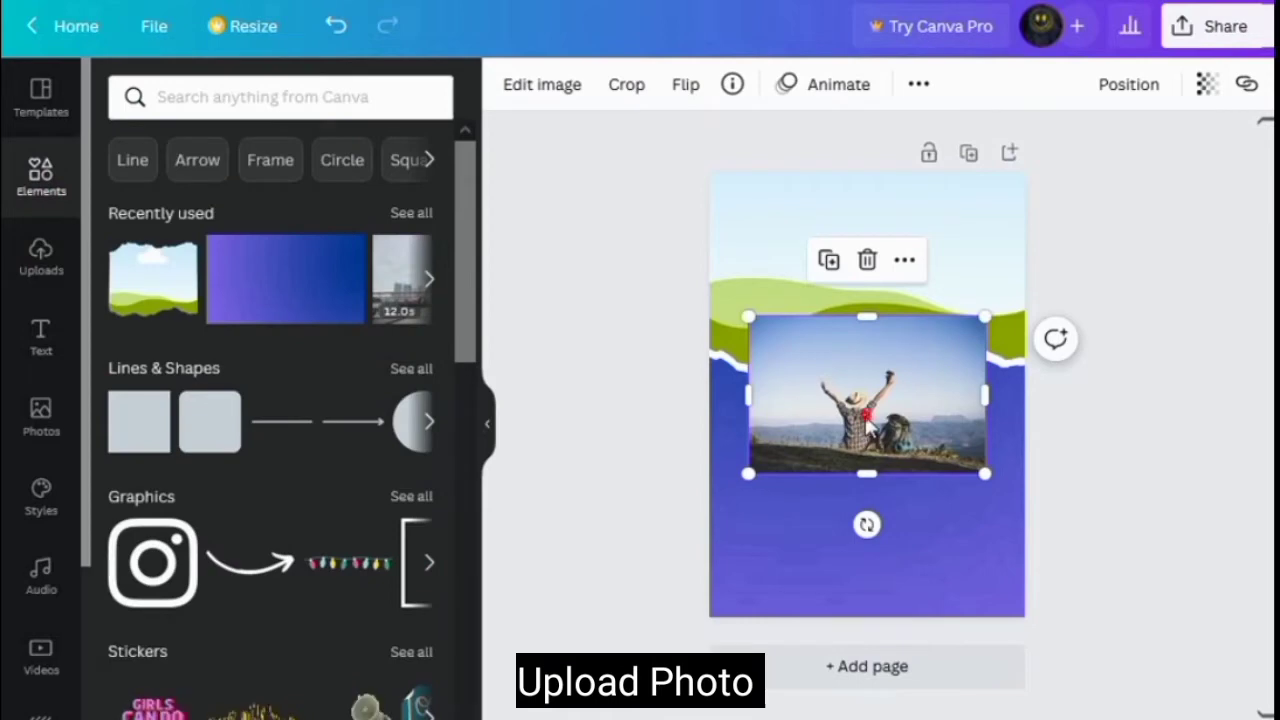
pyautogui.moveTo(868, 424); pyautogui.dragTo(866, 362)
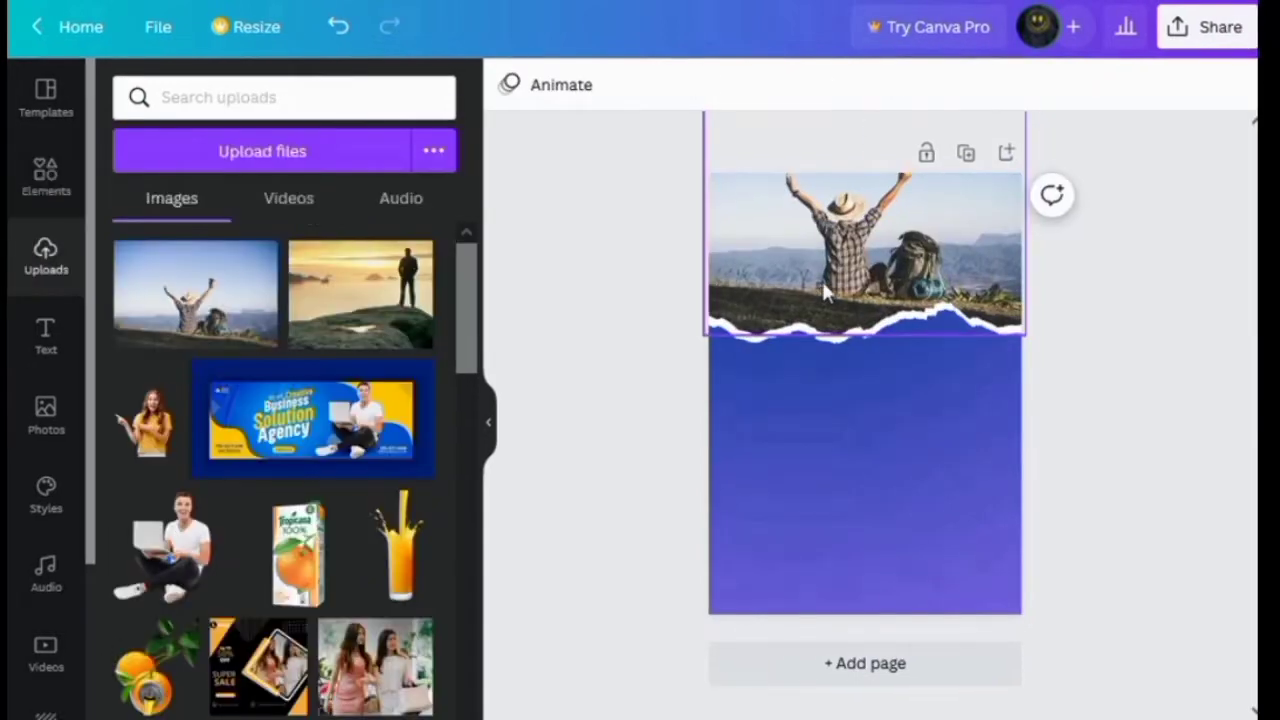
# - Reposition the photo inside its frame so the traveller sits further left, and apply the crop
pyautogui.click(820, 276)
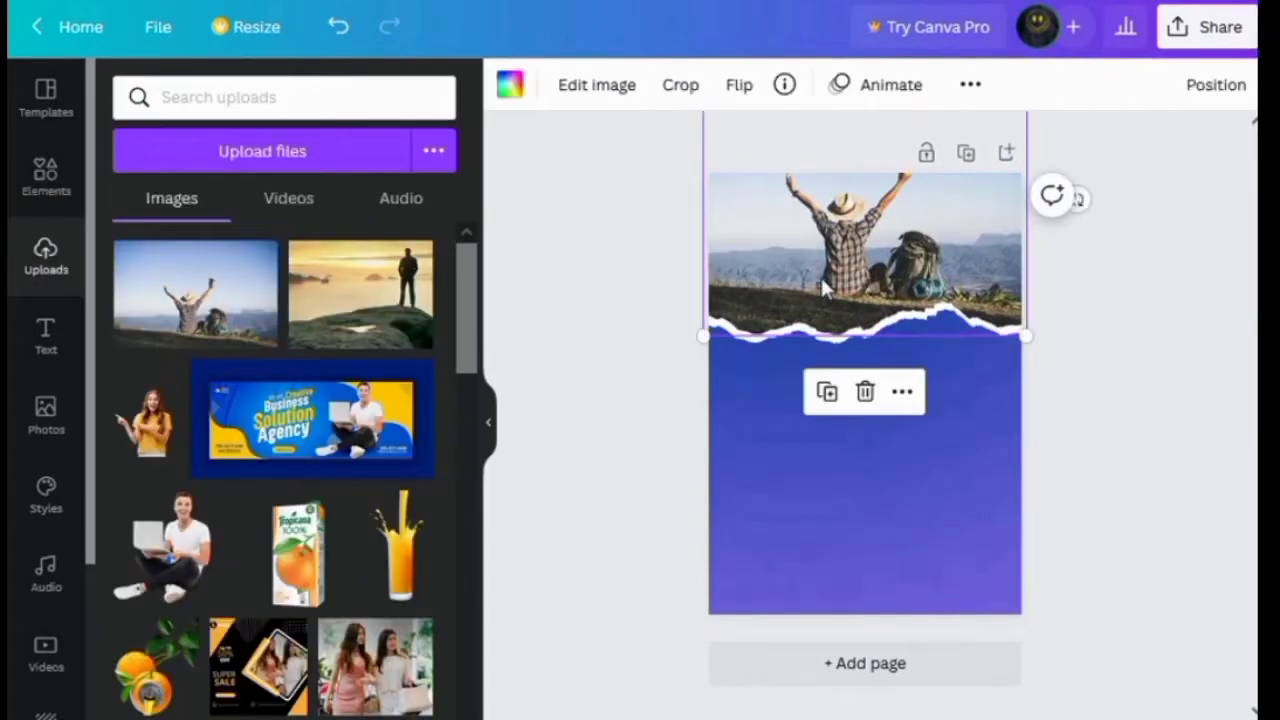
pyautogui.doubleClick(819, 275)
pyautogui.moveTo(876, 282); pyautogui.dragTo(826, 282)
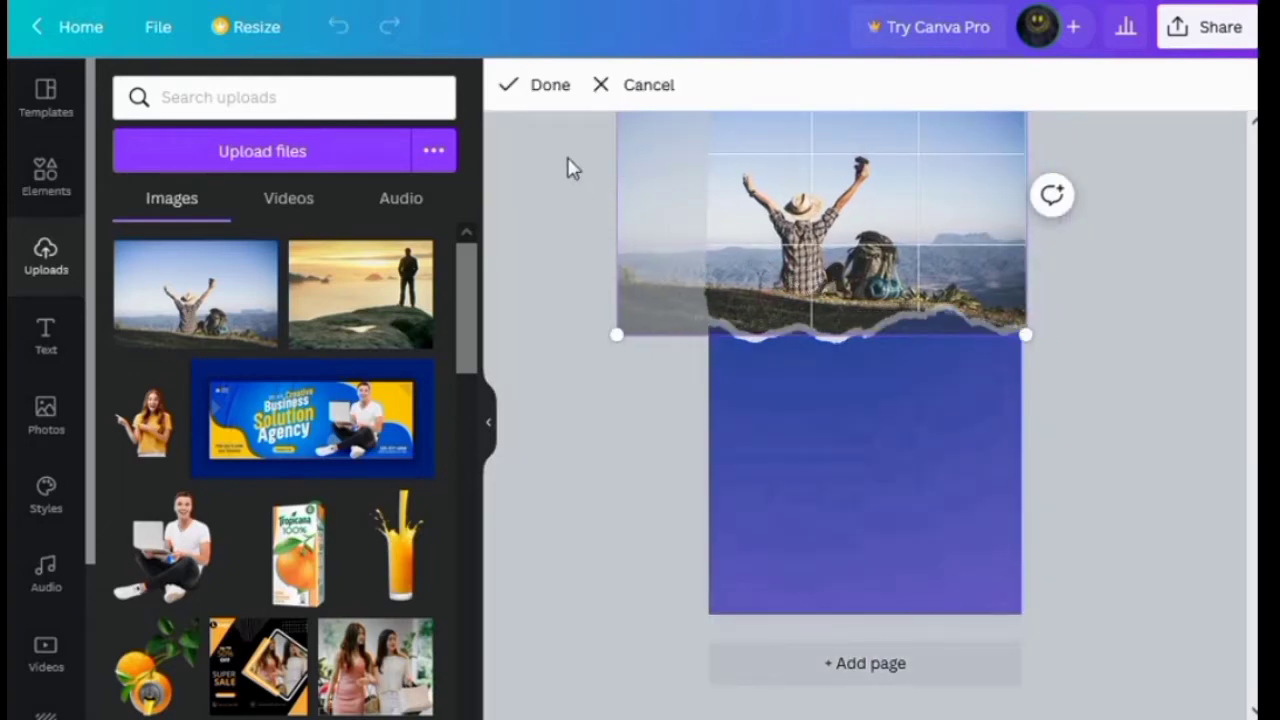
pyautogui.click(531, 86)
pyautogui.click(1117, 378)
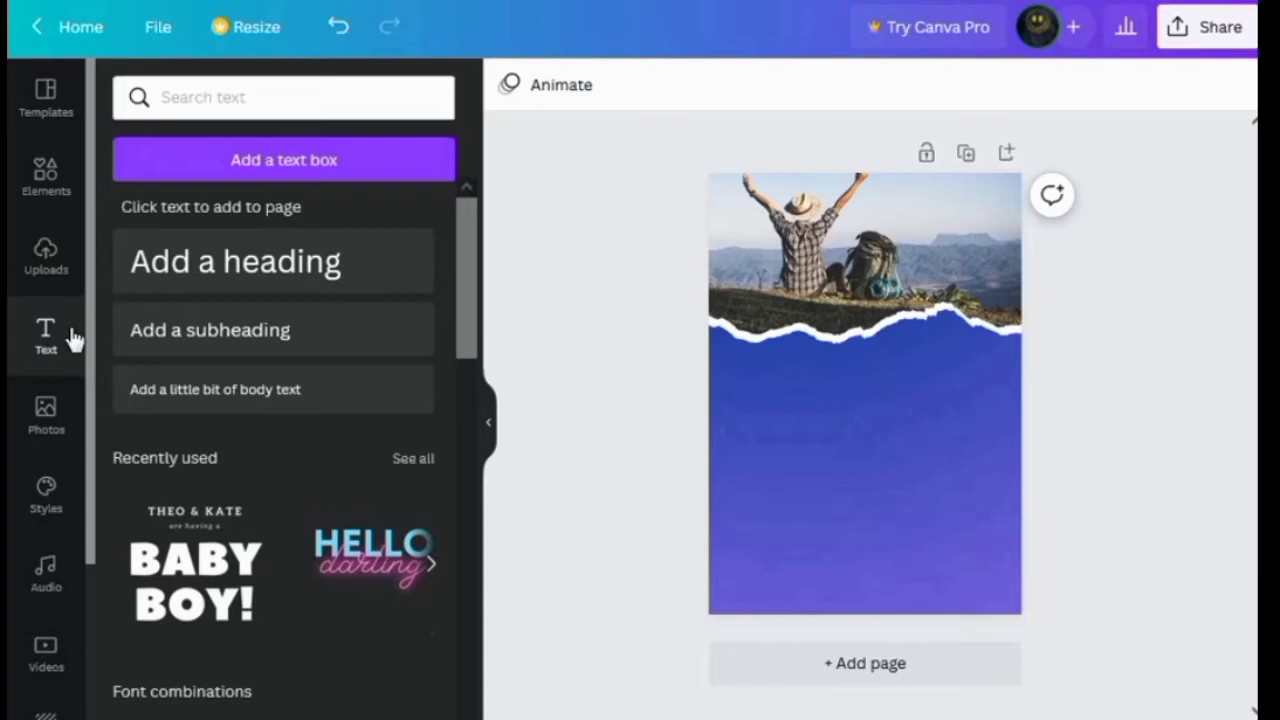
# - Add heading text below the torn edge and copy "Enjoy Your" from the Notepad notes
pyautogui.click(257, 272)
pyautogui.moveTo(875, 390); pyautogui.dragTo(877, 364)
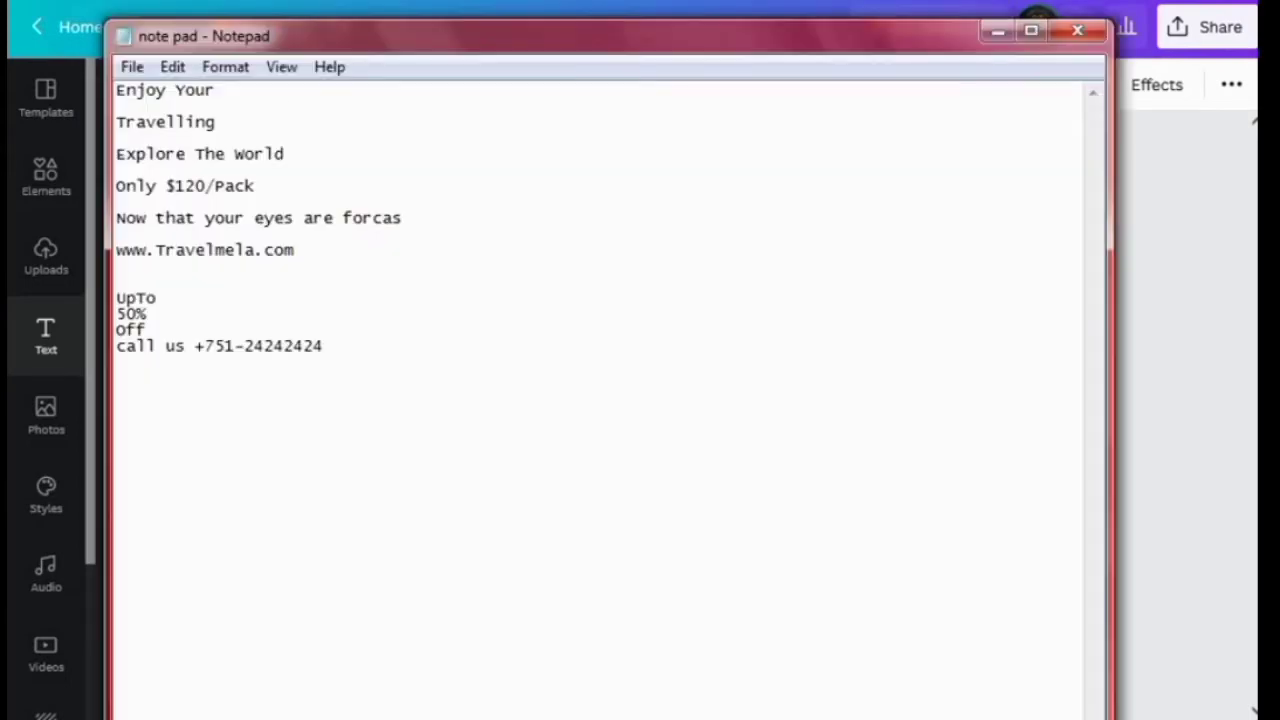
pyautogui.click(222, 91)
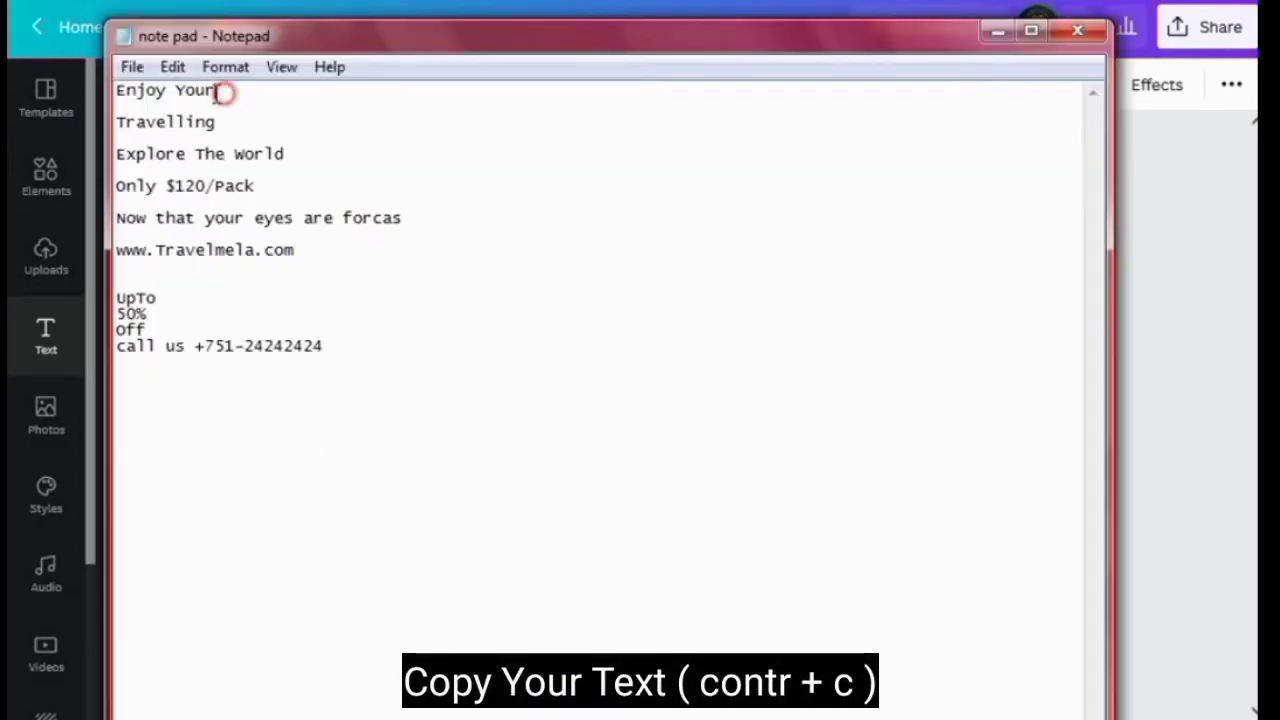
pyautogui.rightClick(133, 94)
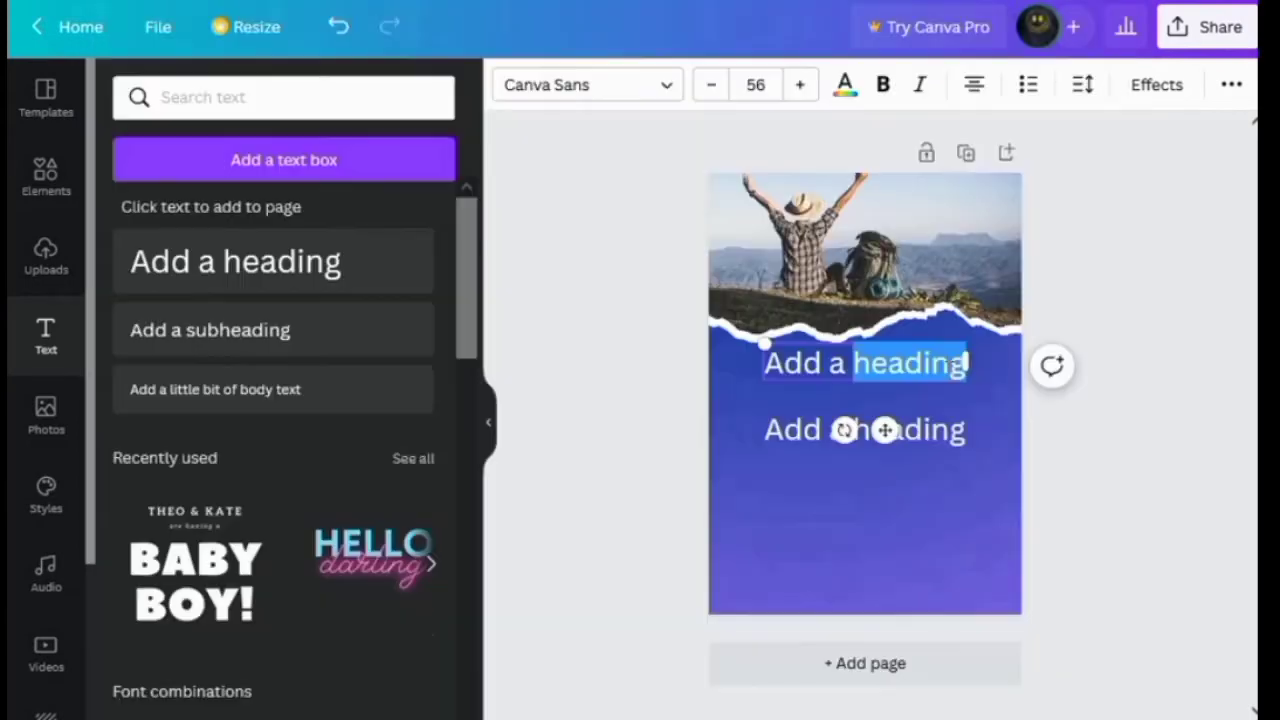
# - Replace the upper heading's text with "Enjoy Your" and move it onto the photo, to the right of the traveller's head
pyautogui.press('BackSpace')
pyautogui.press('BackSpace')
pyautogui.press('BackSpace')
pyautogui.press('BackSpace')
pyautogui.press('BackSpace')
pyautogui.press('BackSpace')
pyautogui.press('BackSpace')
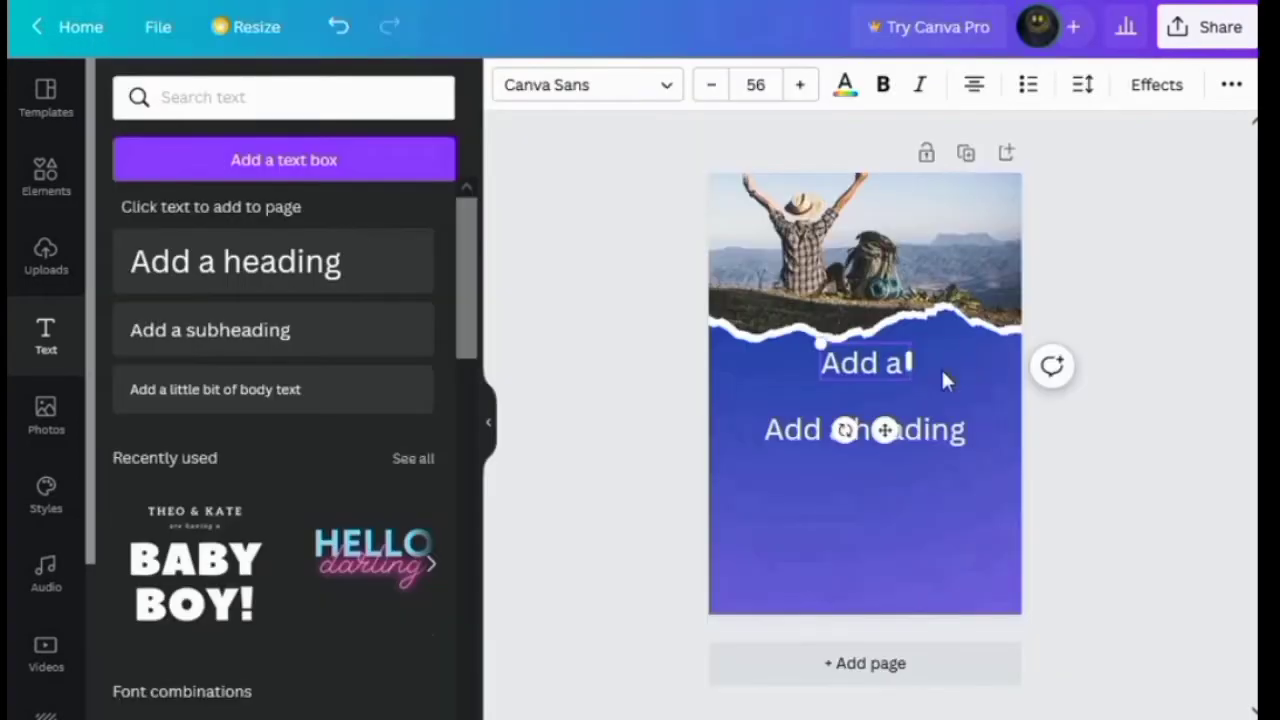
pyautogui.write('Enjoy Your')
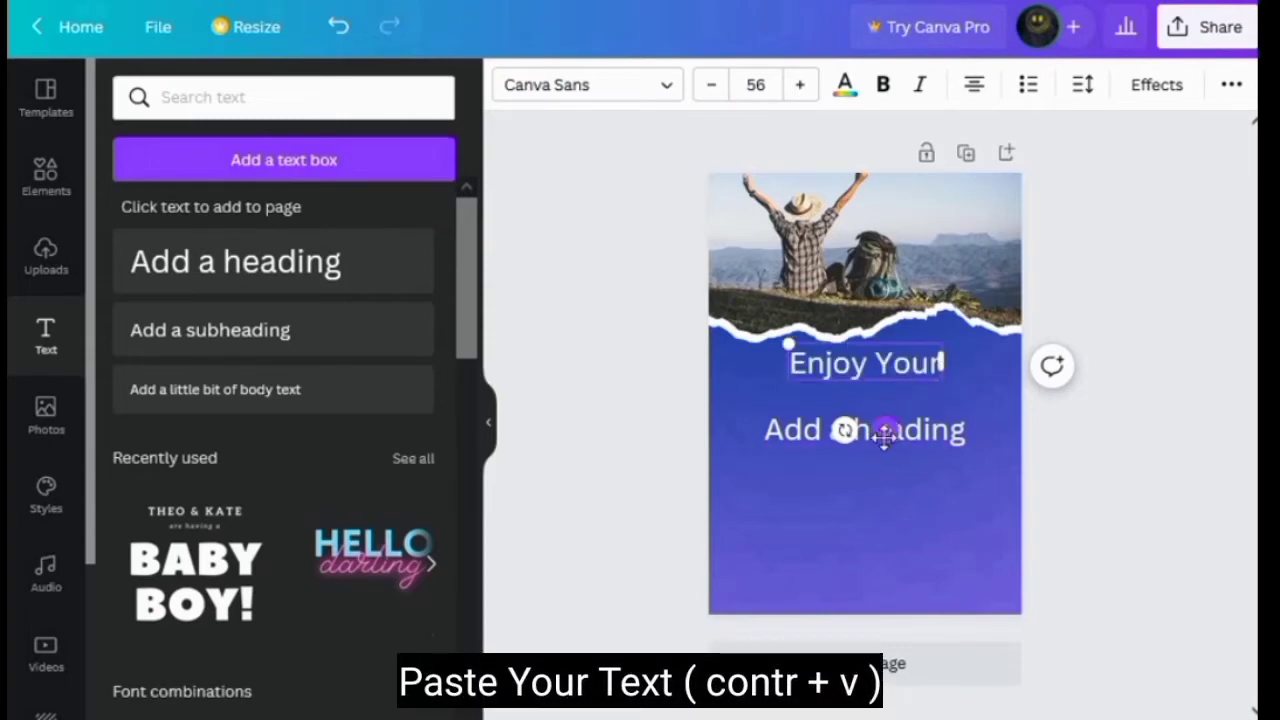
pyautogui.moveTo(884, 432); pyautogui.dragTo(932, 302)
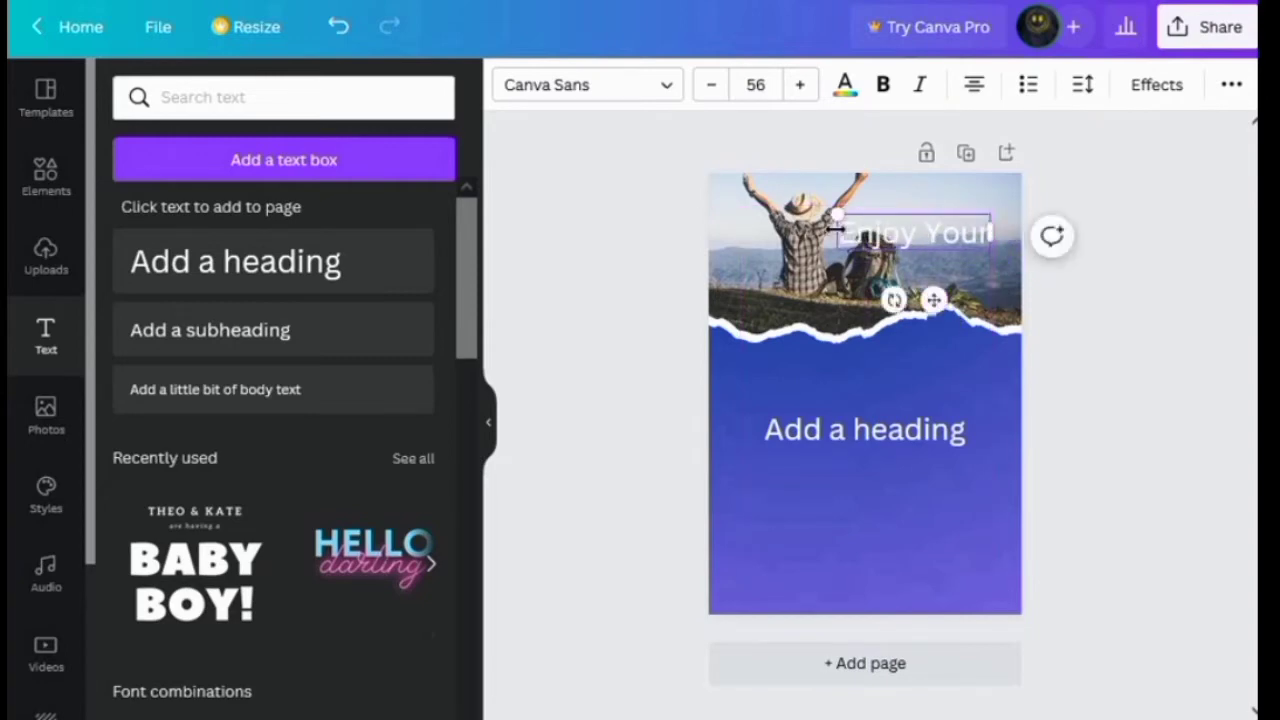
# - Change the "Enjoy Your" text color to the first solid blue from the gradient's photo colors
pyautogui.click(844, 88)
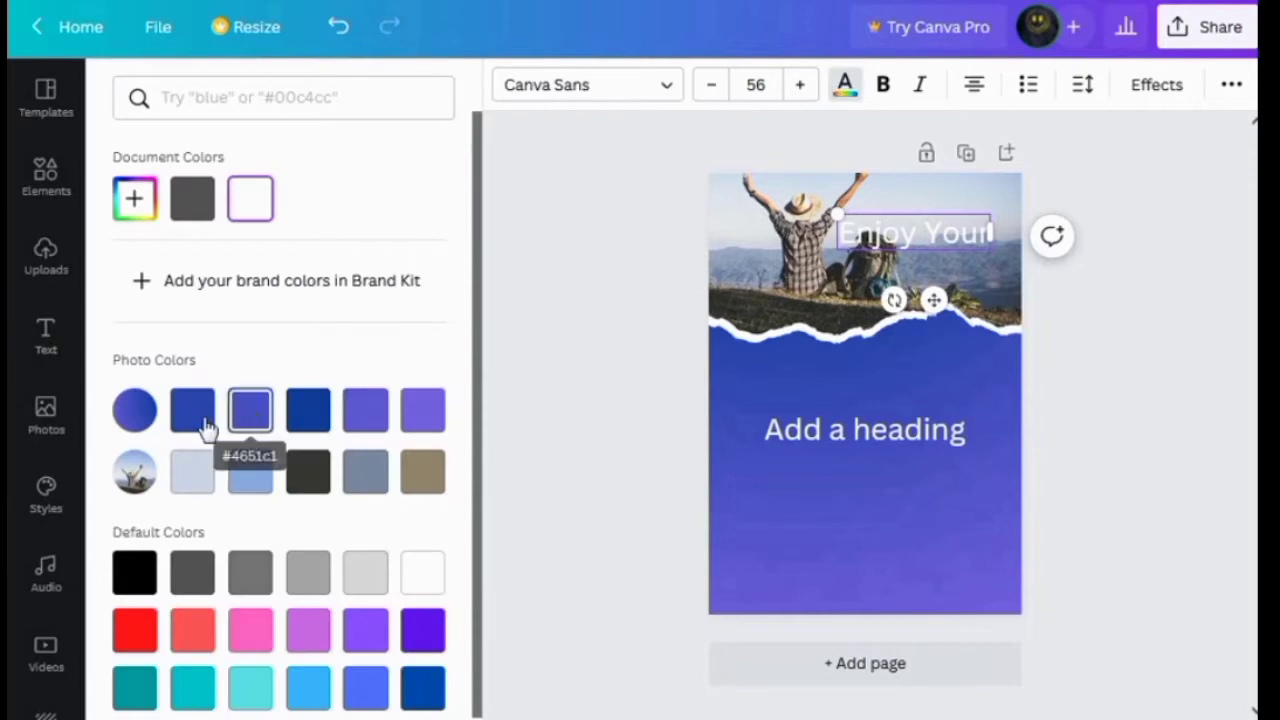
pyautogui.click(195, 425)
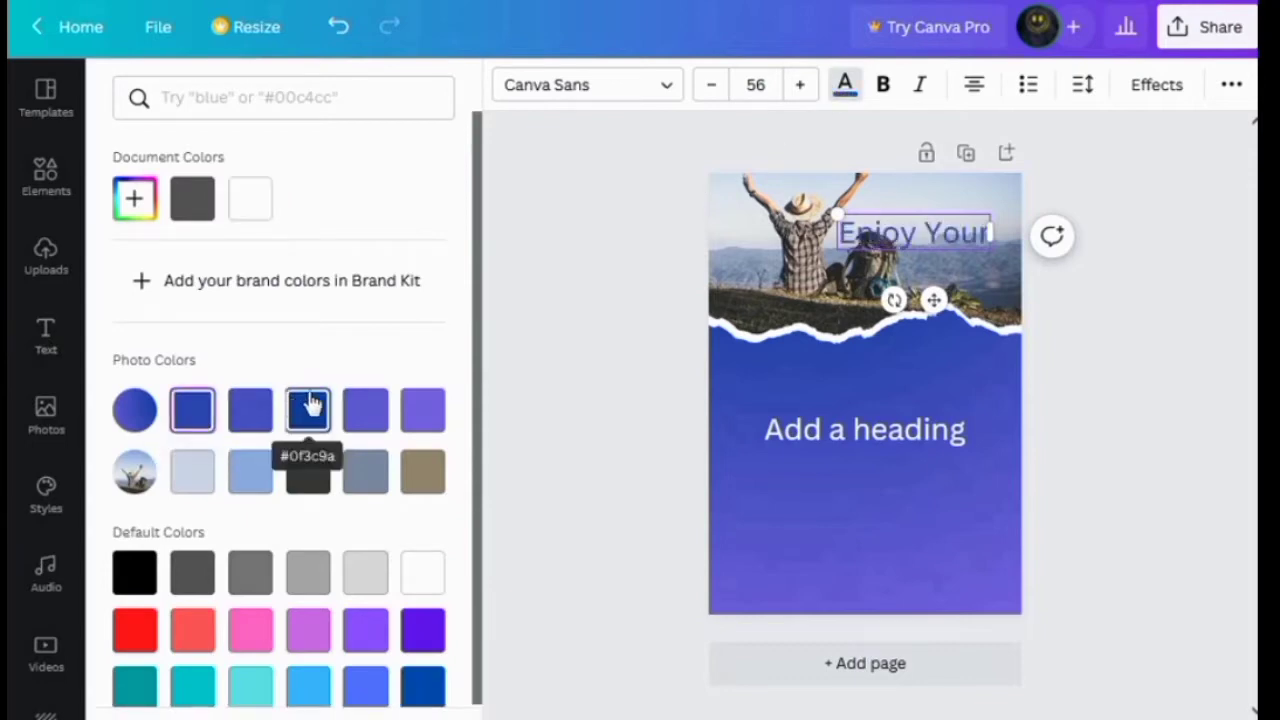
# - Set "Enjoy Your" in bold Caveat, enlarge it to about size 74, and move it to the photo's upper right
pyautogui.click(666, 90)
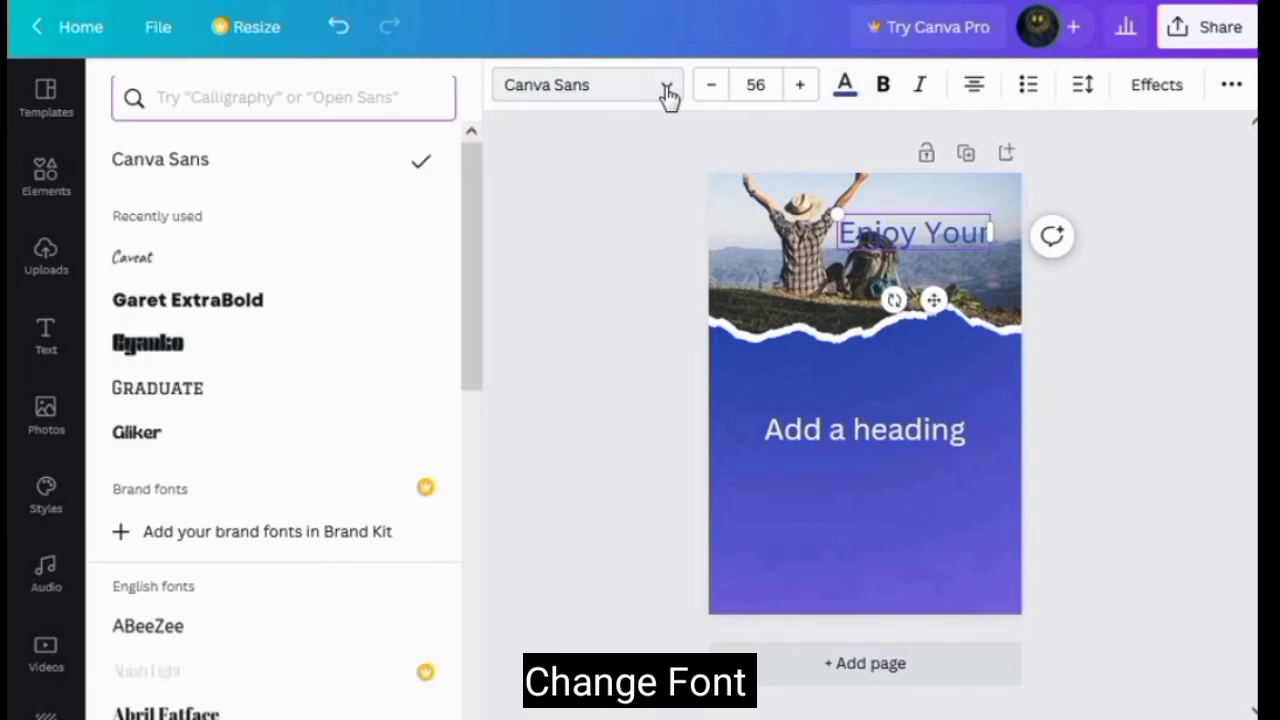
pyautogui.click(138, 258)
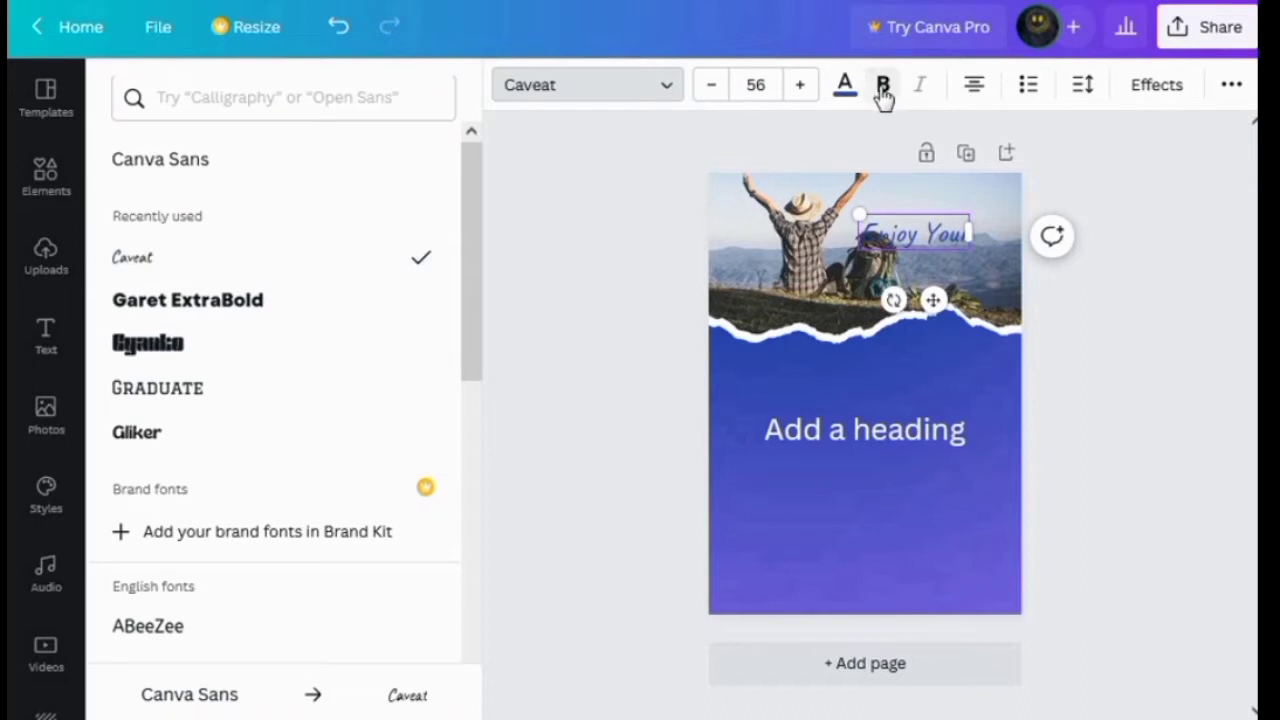
pyautogui.moveTo(851, 215); pyautogui.dragTo(773, 159)
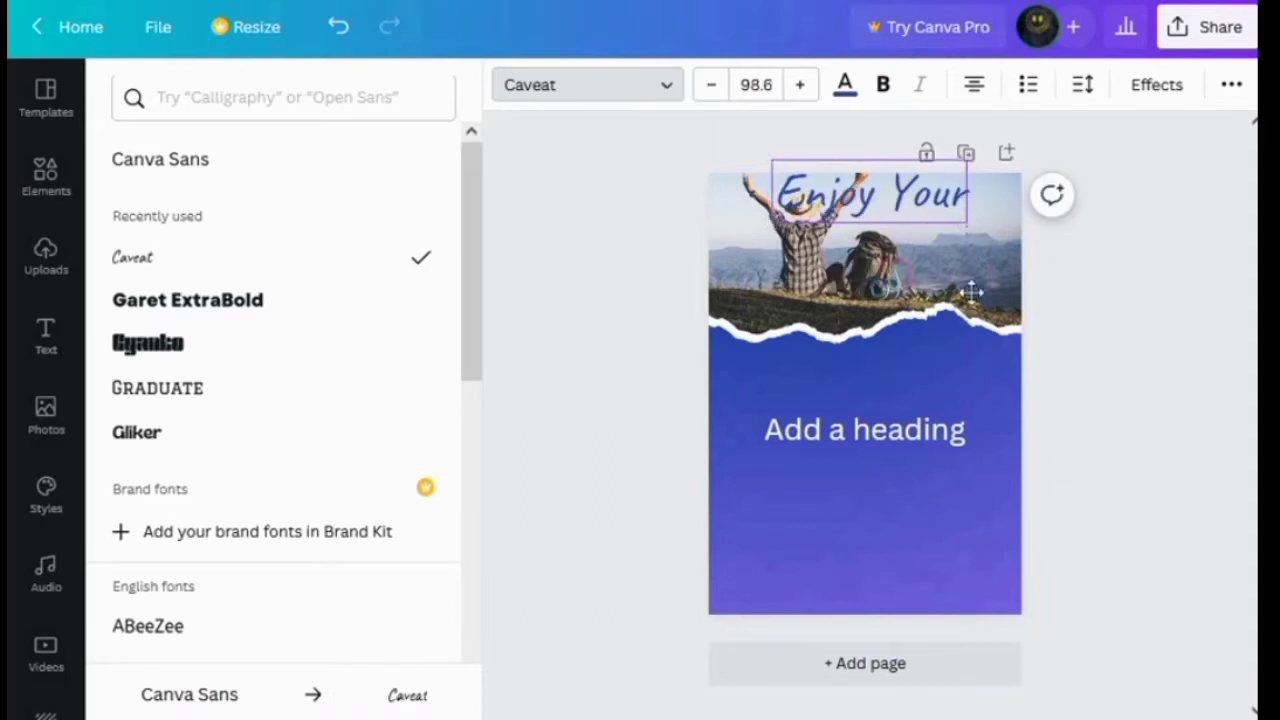
pyautogui.moveTo(892, 278); pyautogui.dragTo(947, 206)
pyautogui.click(884, 86)
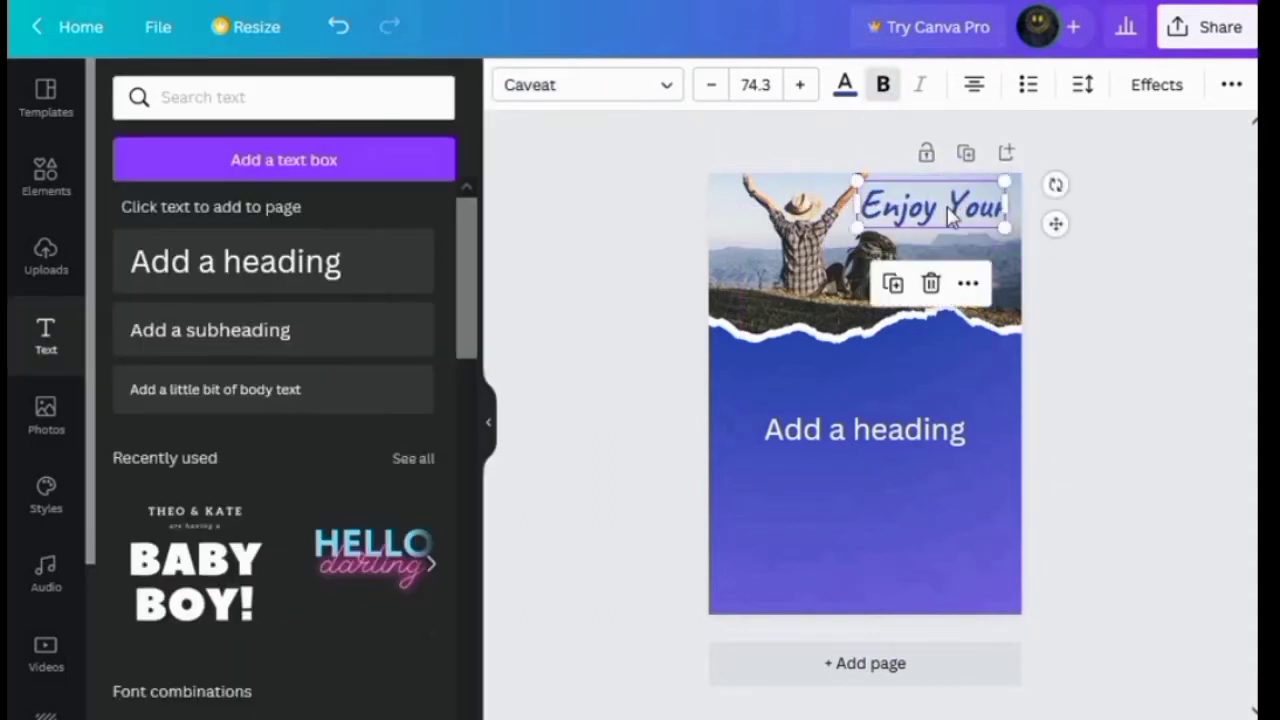
pyautogui.click(831, 186)
# - Replace the remaining placeholder heading with "Travelling" copied from the Notepad notes and move it onto the photo below "Enjoy Your"
pyautogui.click(884, 440)
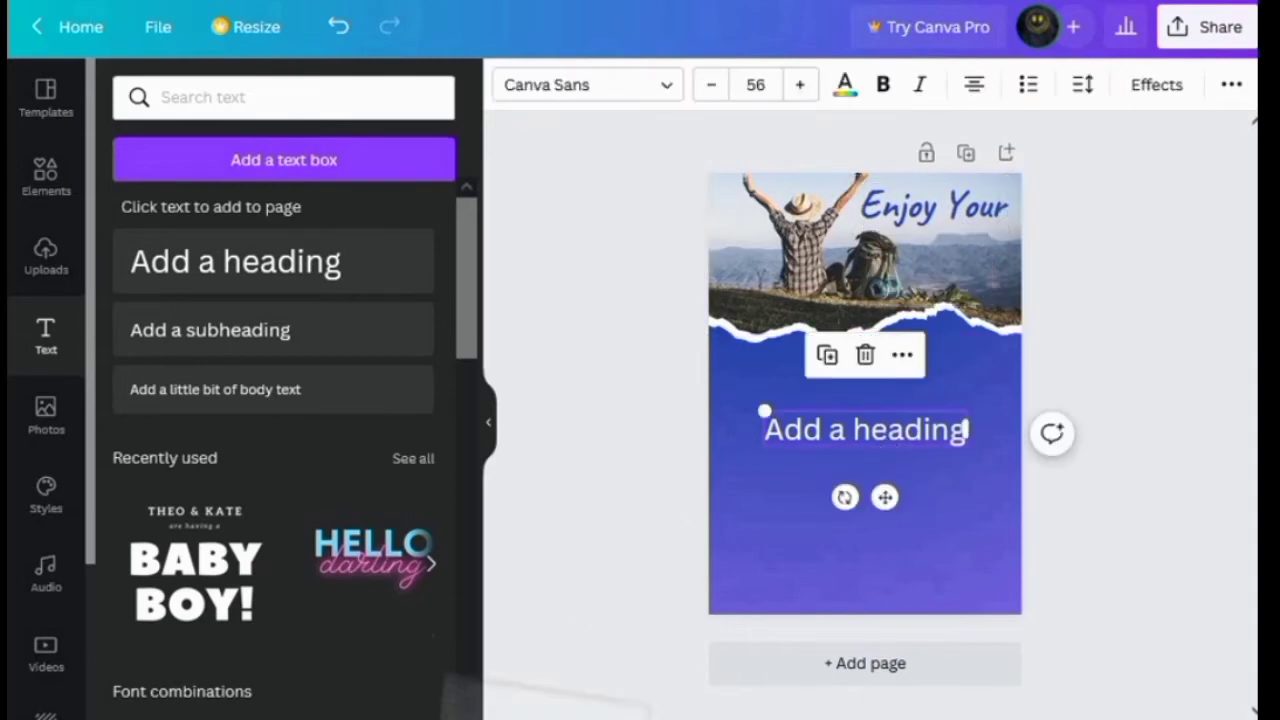
pyautogui.hotkey('alt', 'Tab')
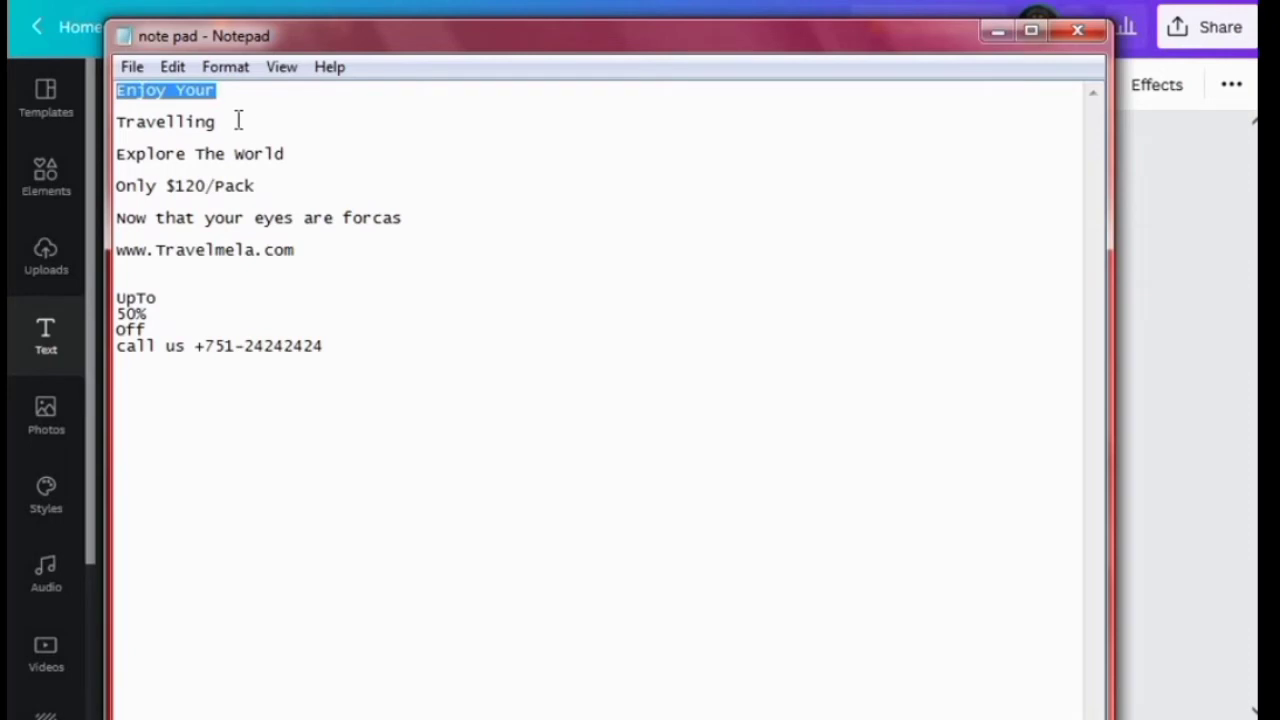
pyautogui.moveTo(238, 121); pyautogui.dragTo(134, 121)
pyautogui.rightClick(130, 124)
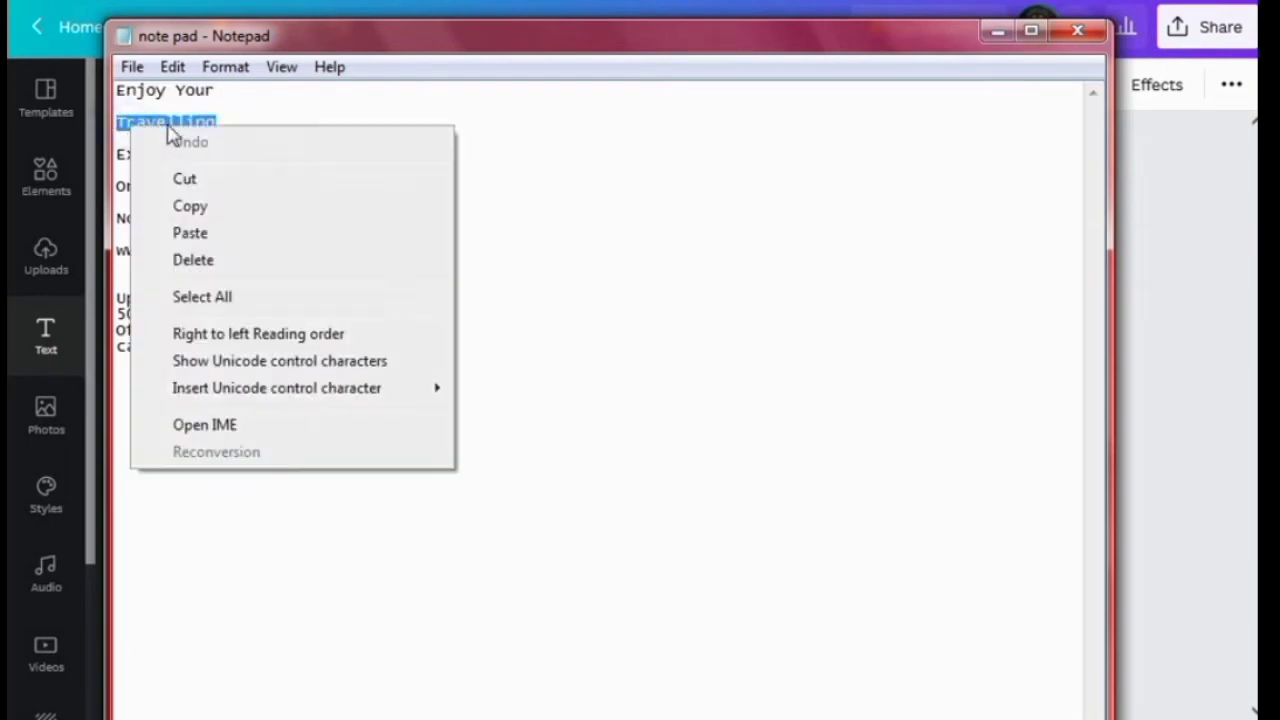
pyautogui.click(190, 208)
pyautogui.hotkey('alt', 'Tab')
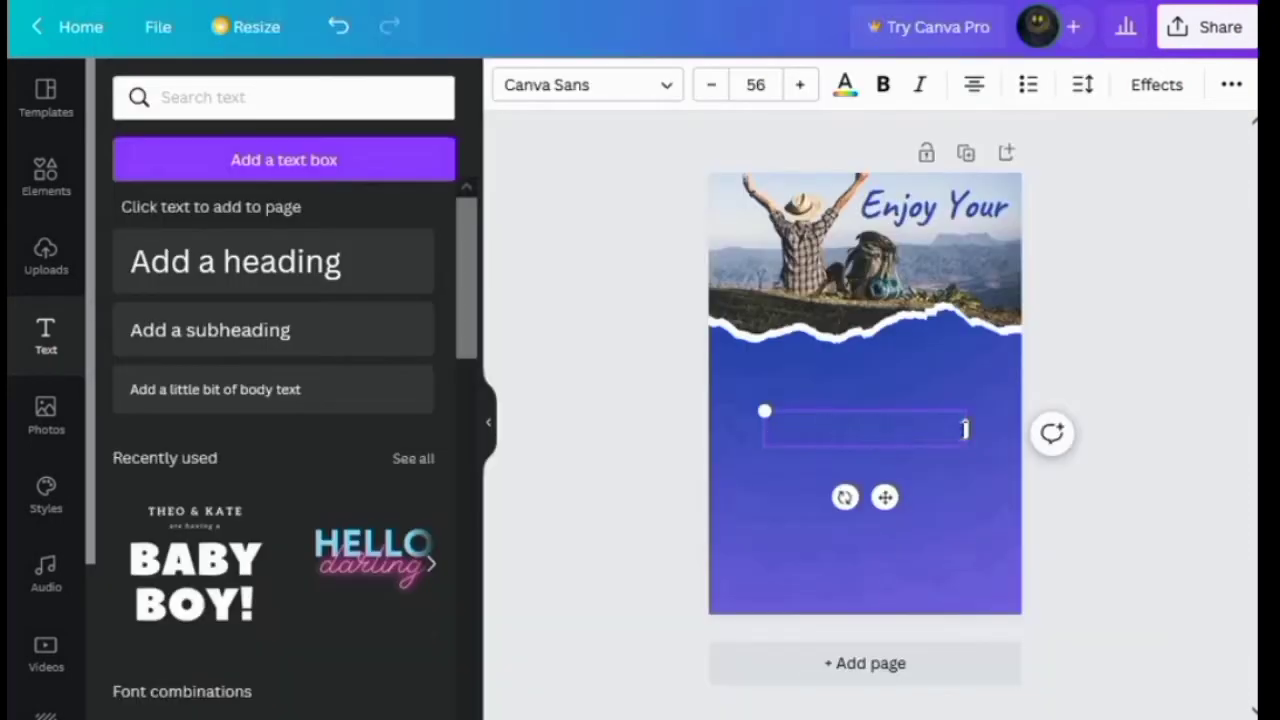
pyautogui.hotkey('ctrl', 'v')
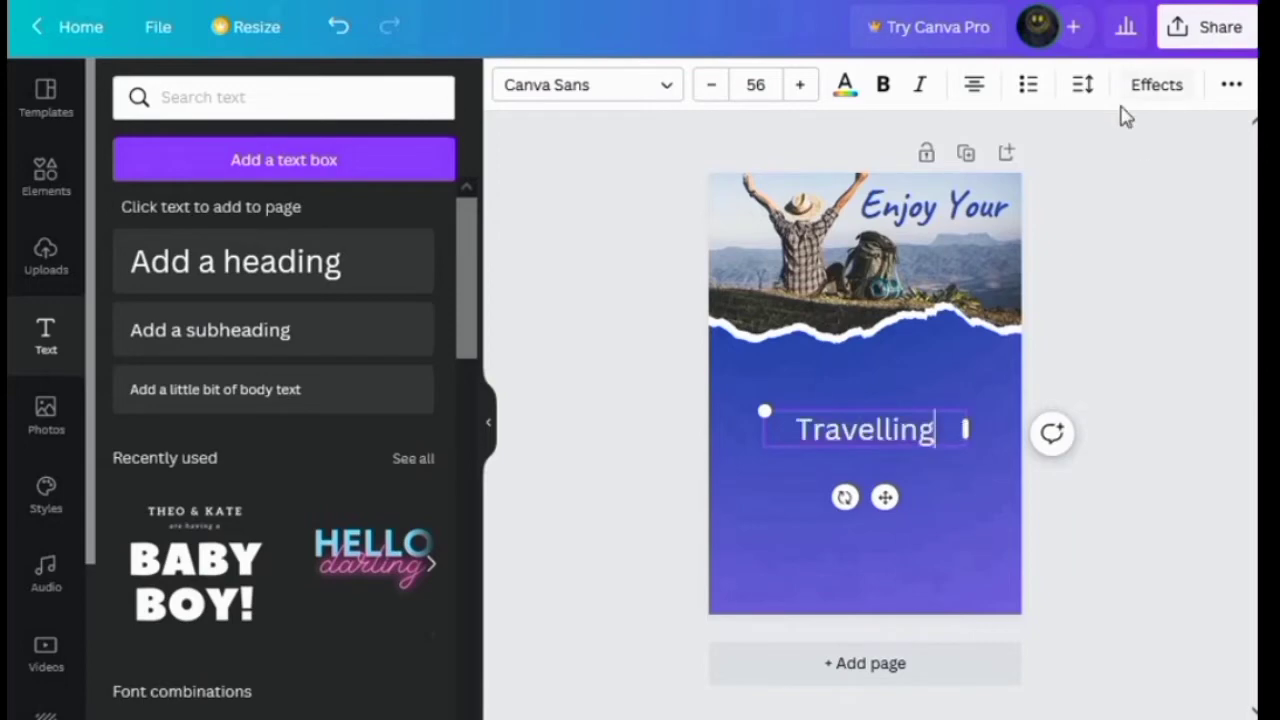
pyautogui.moveTo(892, 497); pyautogui.dragTo(949, 322)
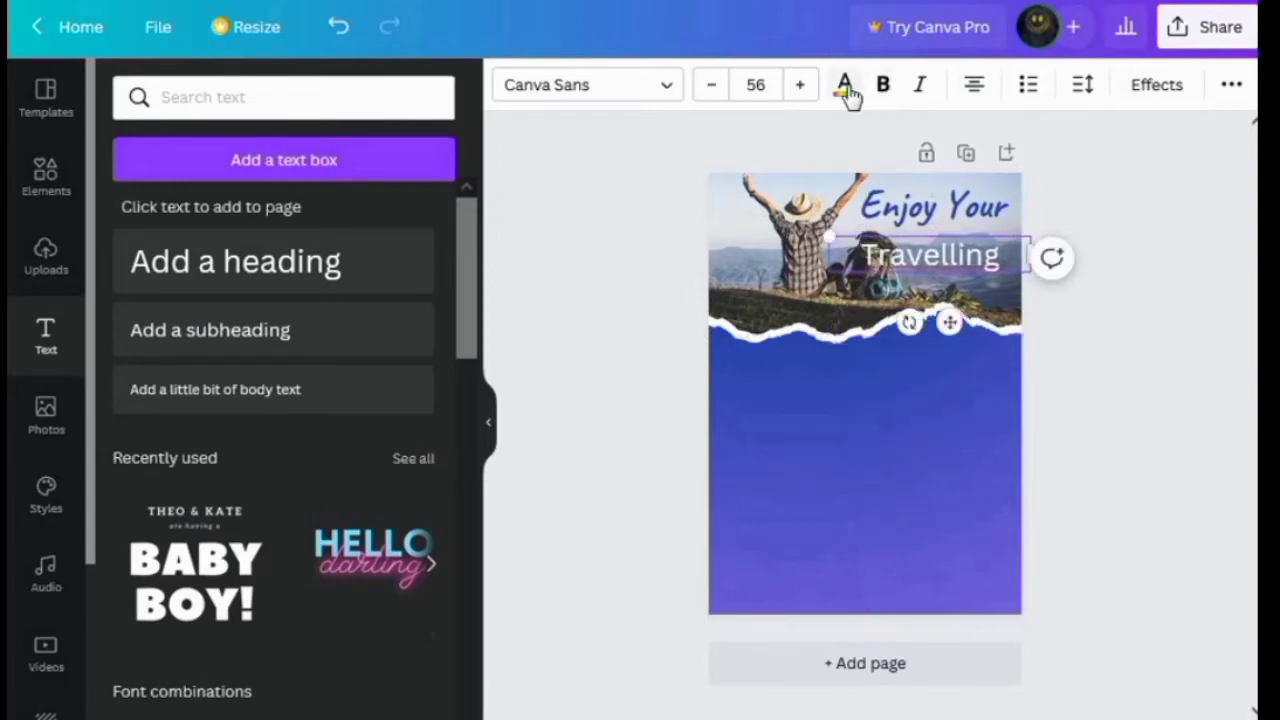
# - Make the "Travelling" text black and bold, and set its font to Caveat
pyautogui.click(845, 88)
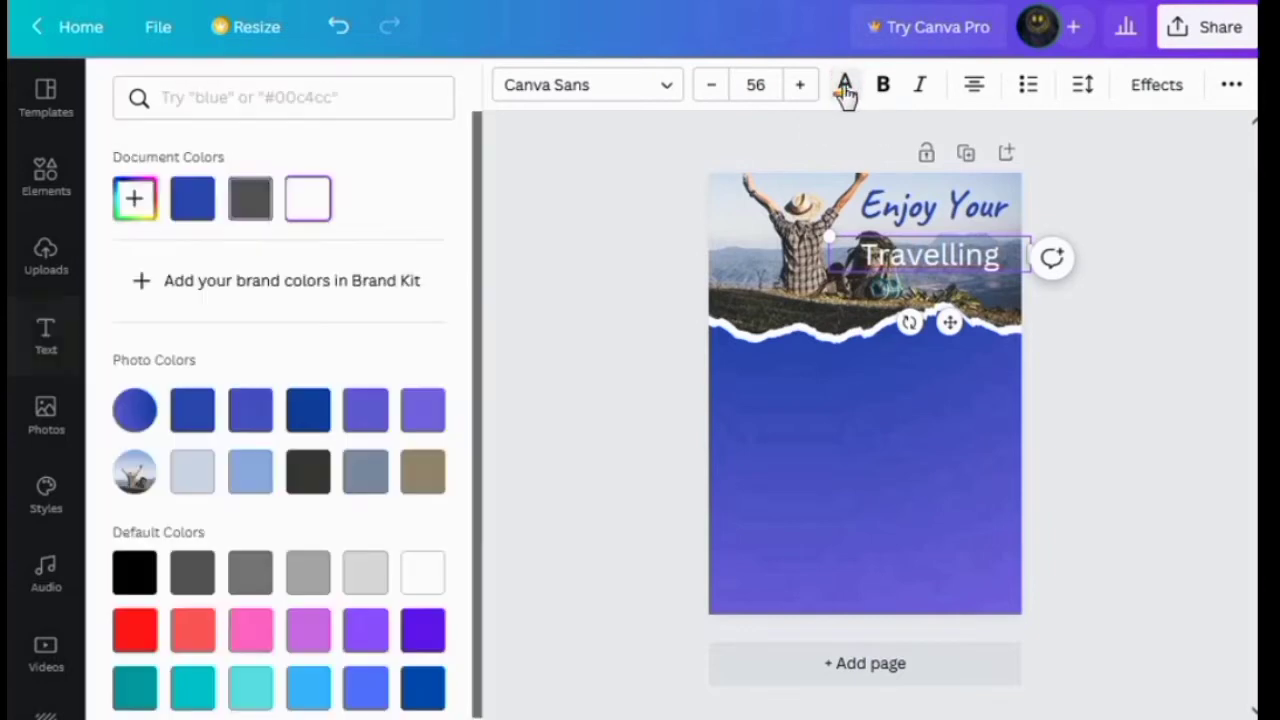
pyautogui.click(130, 580)
pyautogui.click(900, 256)
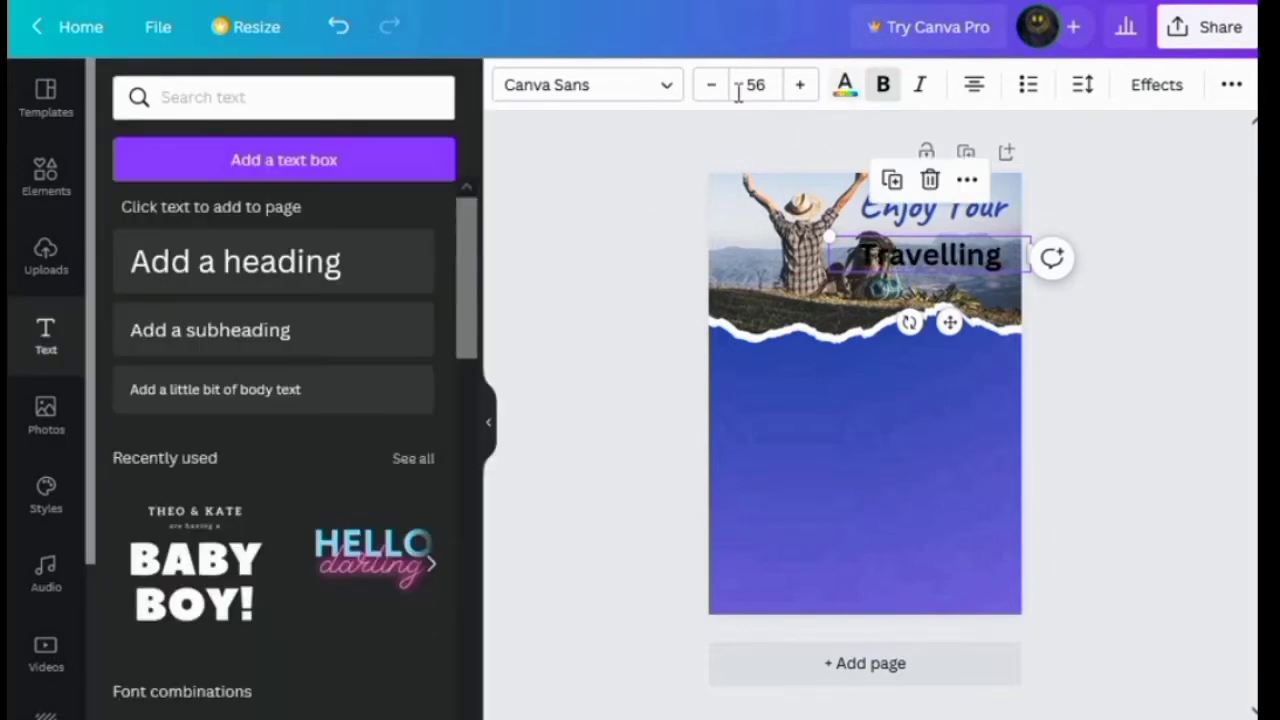
pyautogui.click(660, 95)
pyautogui.click(186, 206)
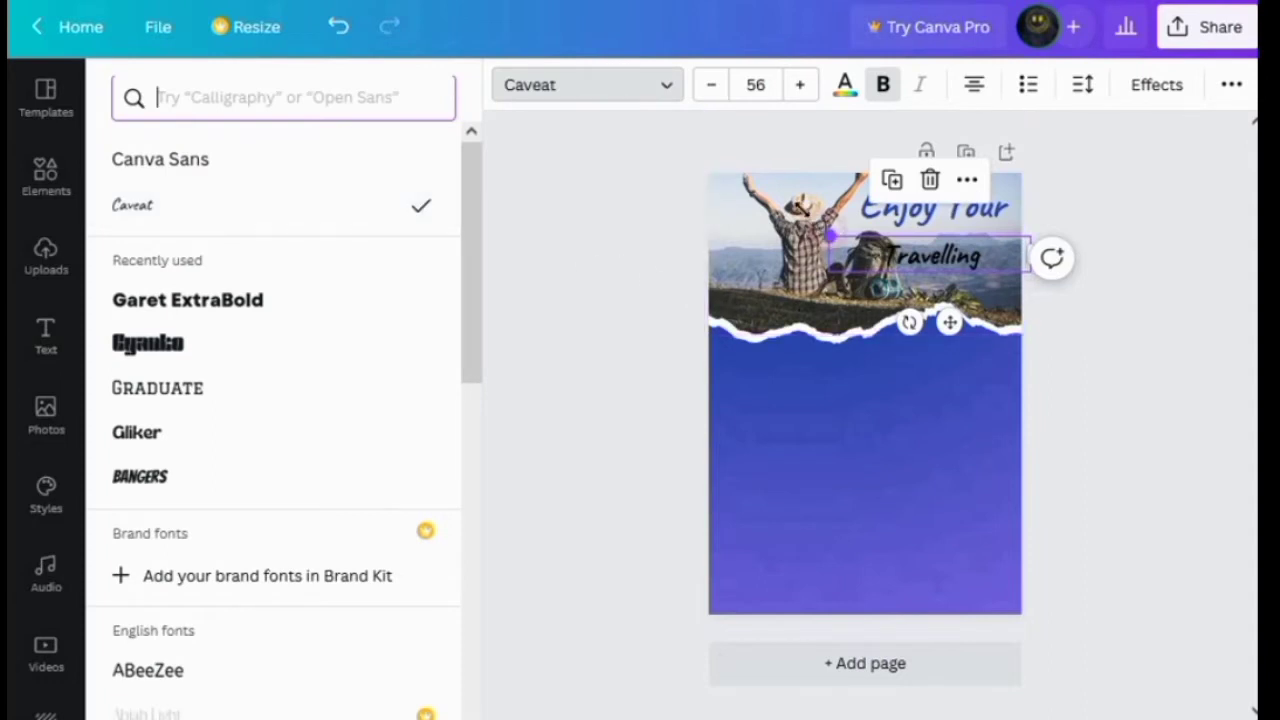
# - Enlarge "Travelling" to about size 100 and position it directly beneath "Enjoy Your" at the photo's upper right
pyautogui.moveTo(830, 236); pyautogui.dragTo(728, 218)
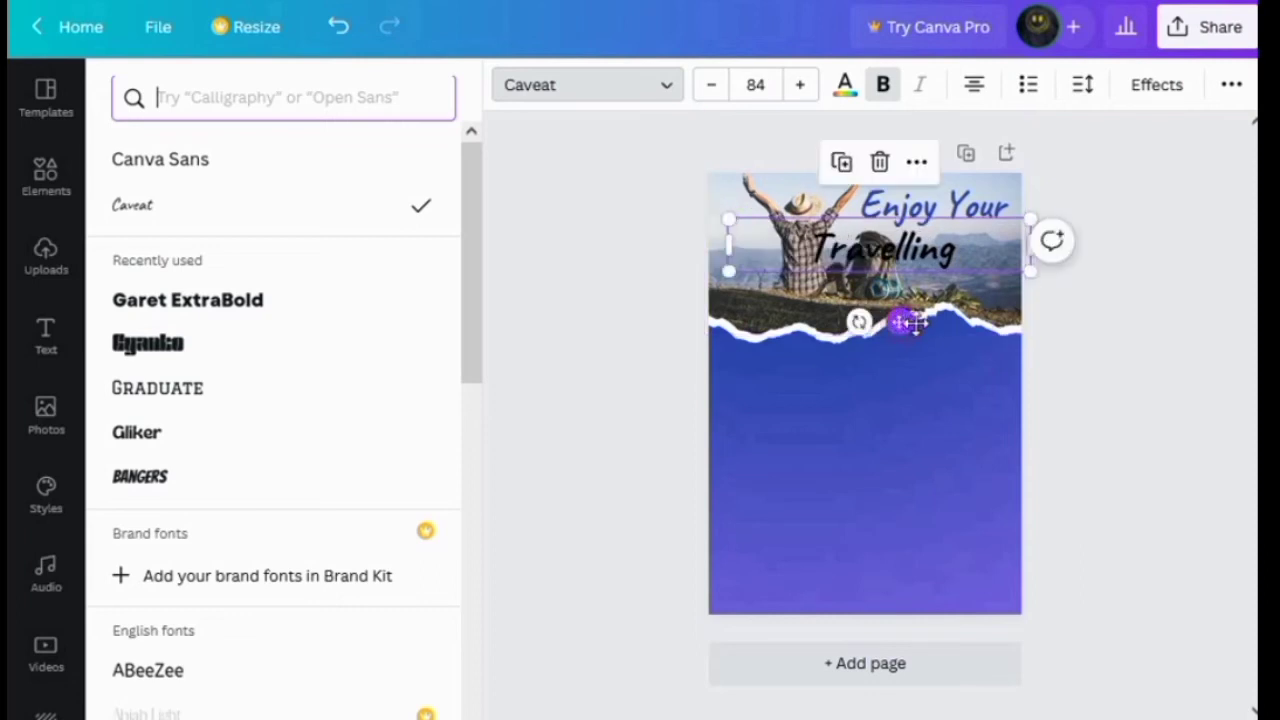
pyautogui.moveTo(910, 322); pyautogui.dragTo(955, 307)
pyautogui.moveTo(765, 200); pyautogui.dragTo(720, 194)
pyautogui.moveTo(908, 235); pyautogui.dragTo(931, 238)
pyautogui.click(1085, 318)
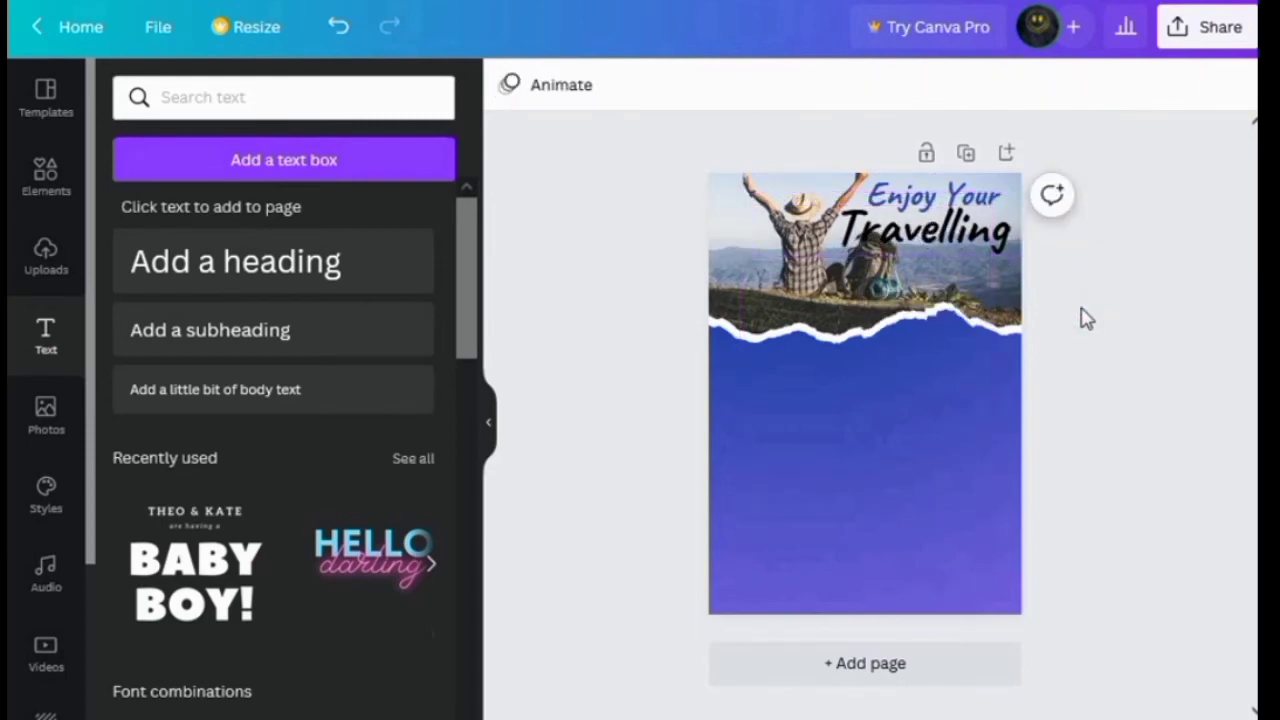
# - Add a solid circle from the basic shapes to the blue area of the flyer
pyautogui.click(47, 205)
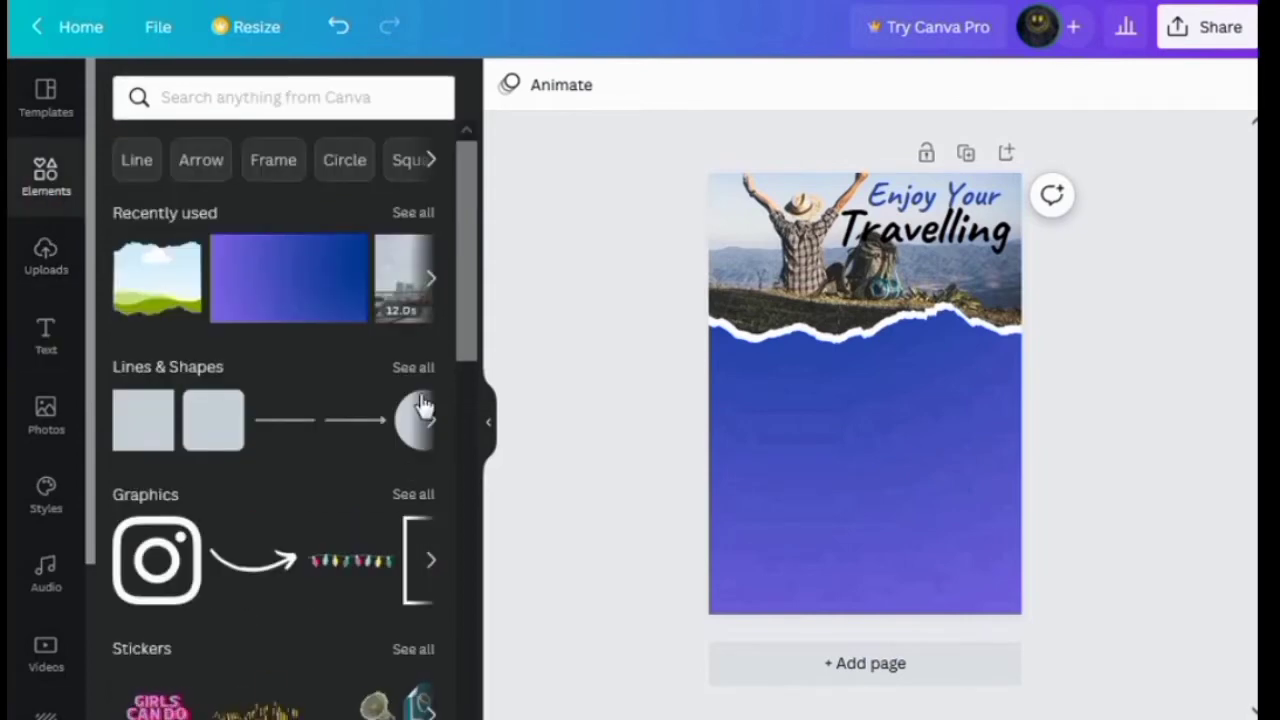
pyautogui.click(413, 367)
pyautogui.scroll(-3, 255, 655)
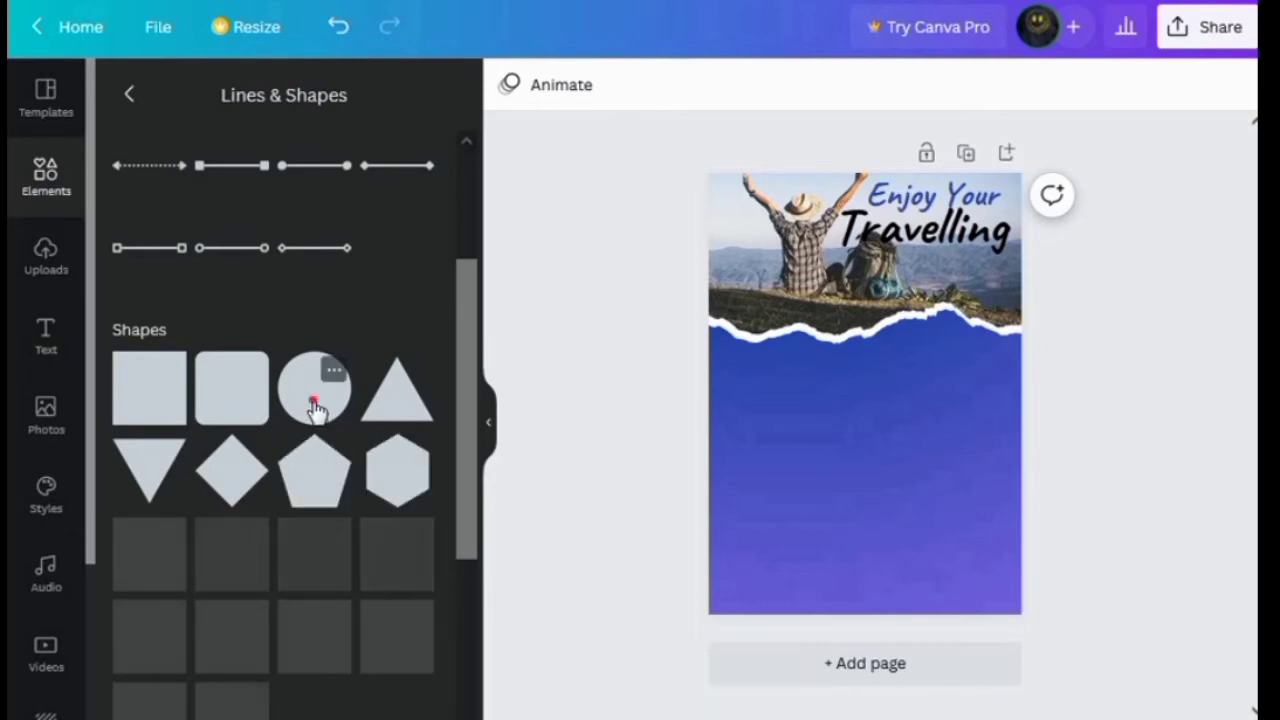
pyautogui.click(315, 410)
pyautogui.scroll(-5, 315, 410)
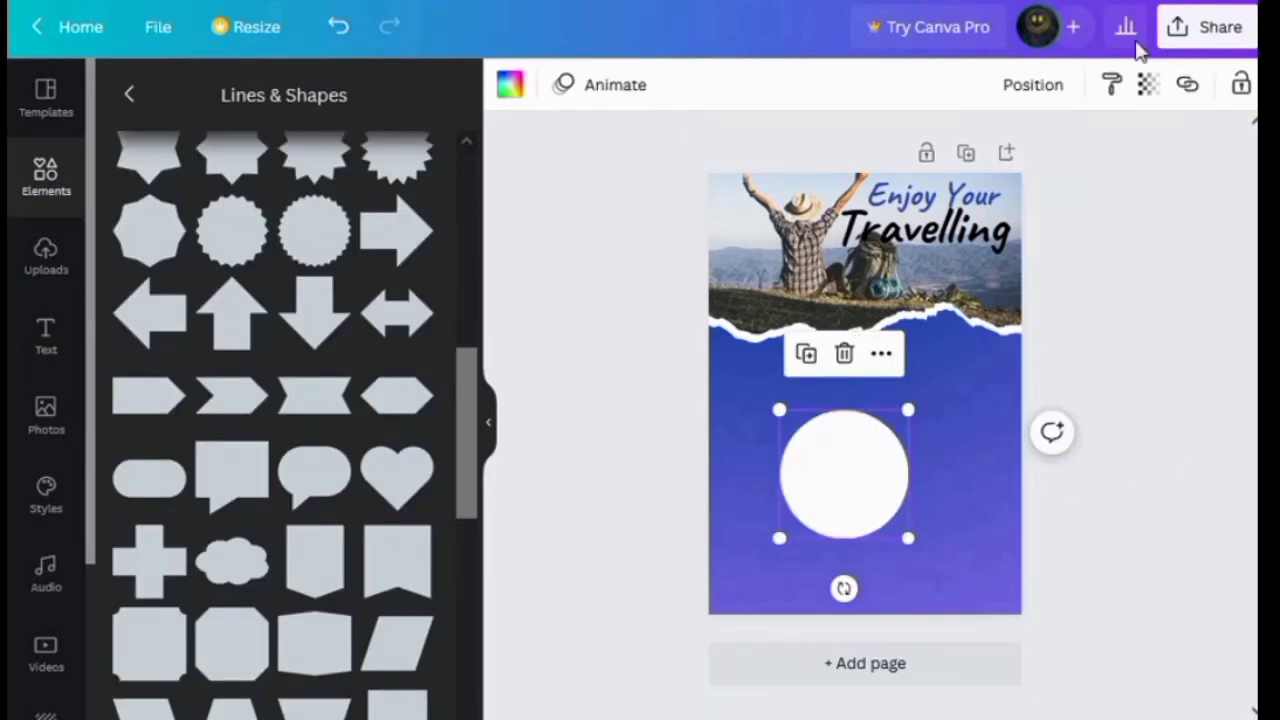
# - Fill the circle with light orange from the default colors
pyautogui.click(508, 88)
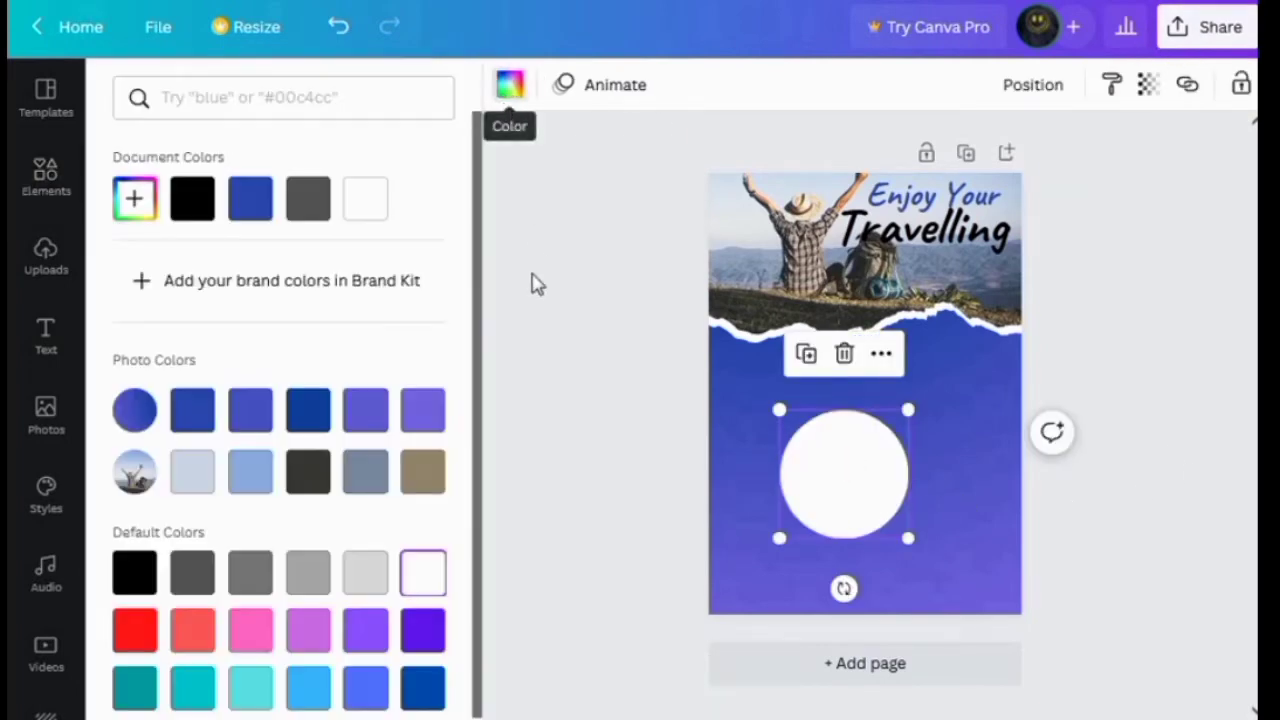
pyautogui.scroll(-1, 420, 670)
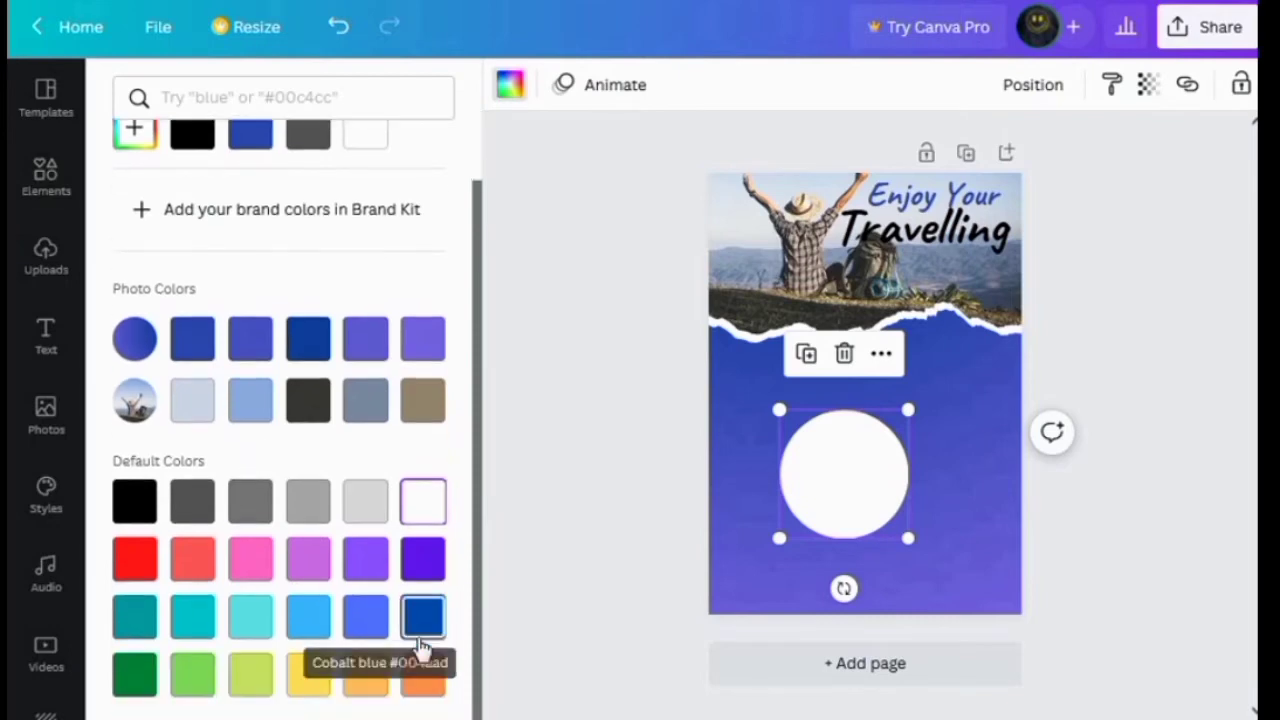
pyautogui.click(365, 686)
pyautogui.click(632, 390)
# - Add a thin circle outline shape and color it white
pyautogui.scroll(-10, 414, 429)
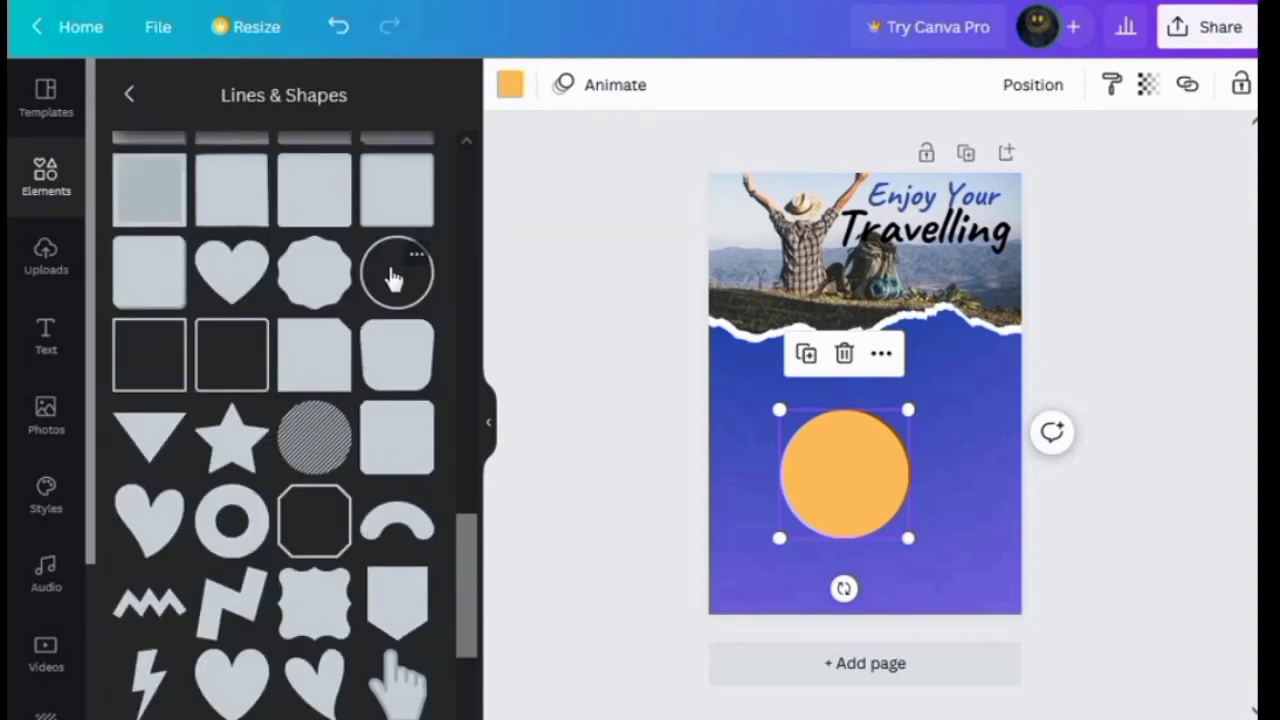
pyautogui.click(425, 298)
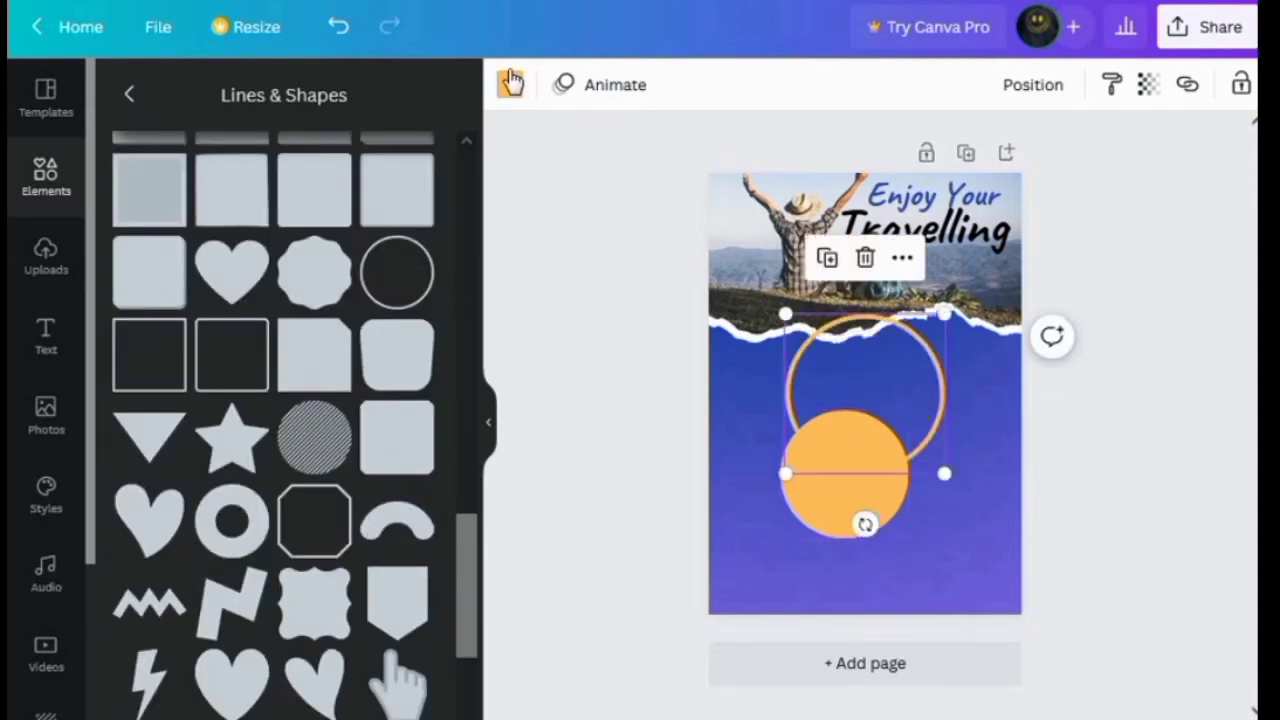
pyautogui.click(510, 84)
pyautogui.click(425, 578)
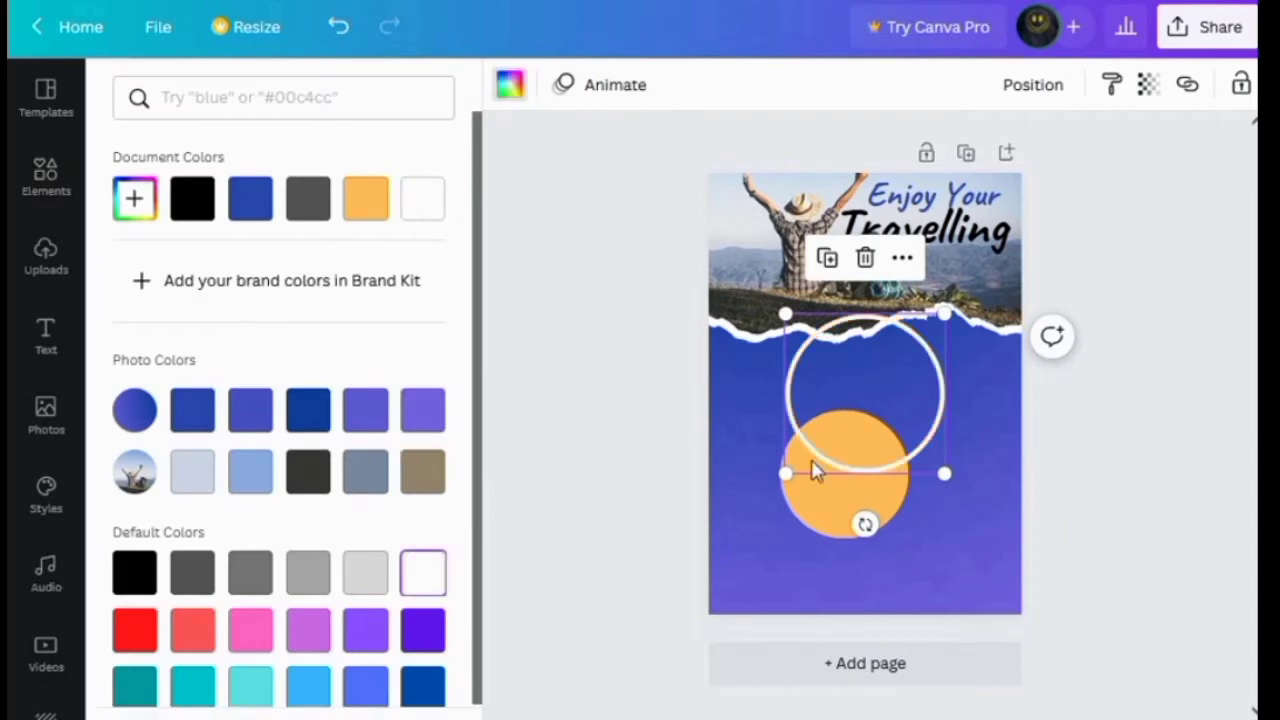
# - Enlarge the orange circle slightly beyond the white ring's size and center the ring on it as an inner border
pyautogui.moveTo(863, 434); pyautogui.dragTo(848, 455)
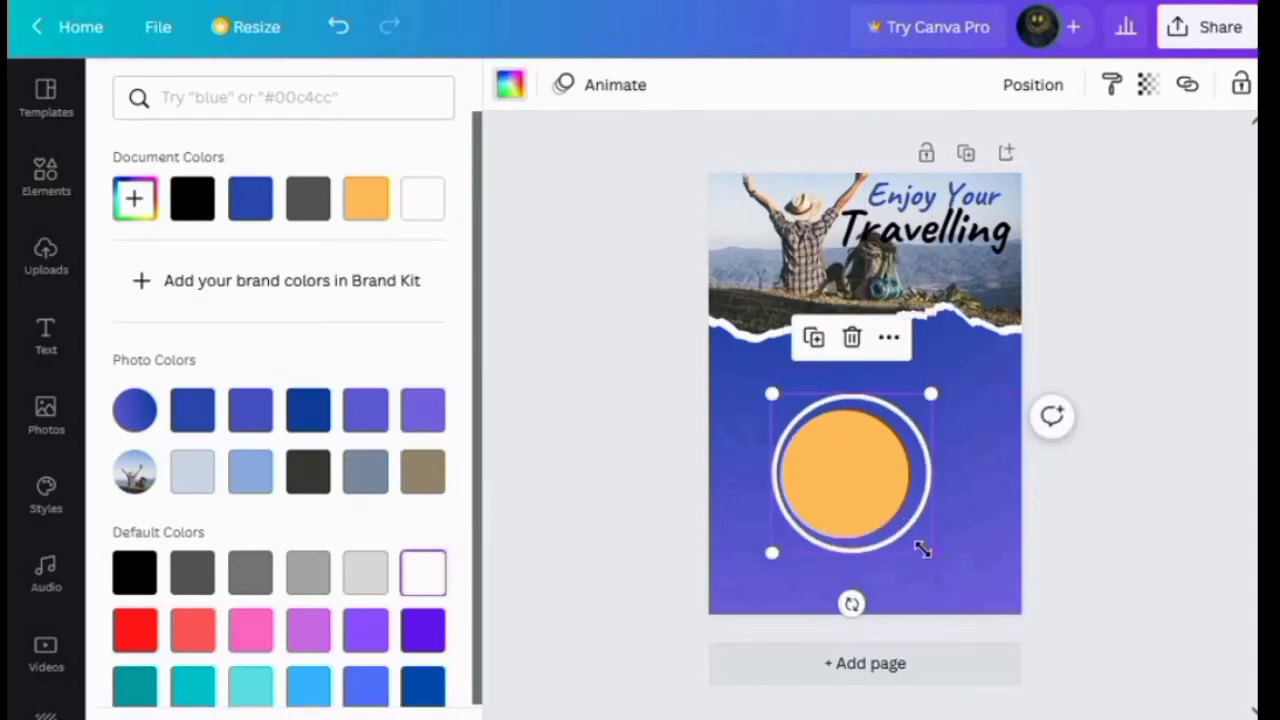
pyautogui.moveTo(897, 544); pyautogui.dragTo(842, 502)
pyautogui.click(900, 487)
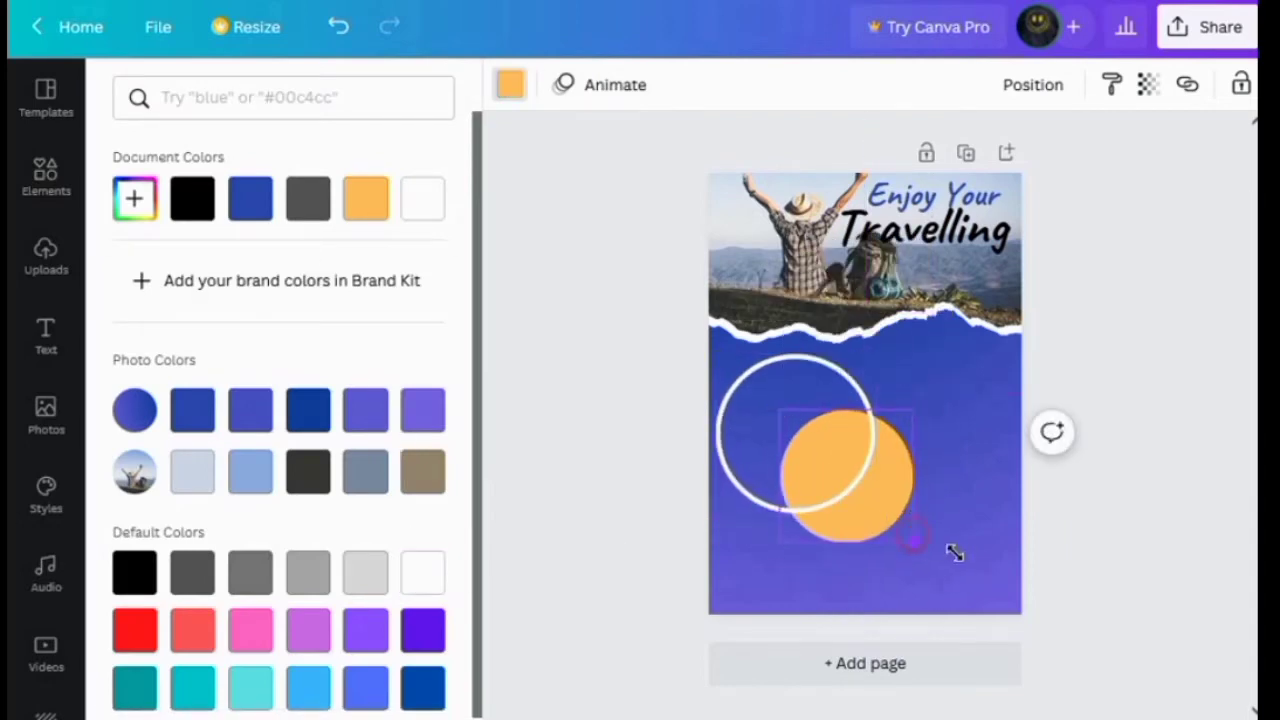
pyautogui.moveTo(955, 553); pyautogui.dragTo(980, 557)
pyautogui.click(761, 408)
pyautogui.moveTo(824, 460); pyautogui.dragTo(849, 488)
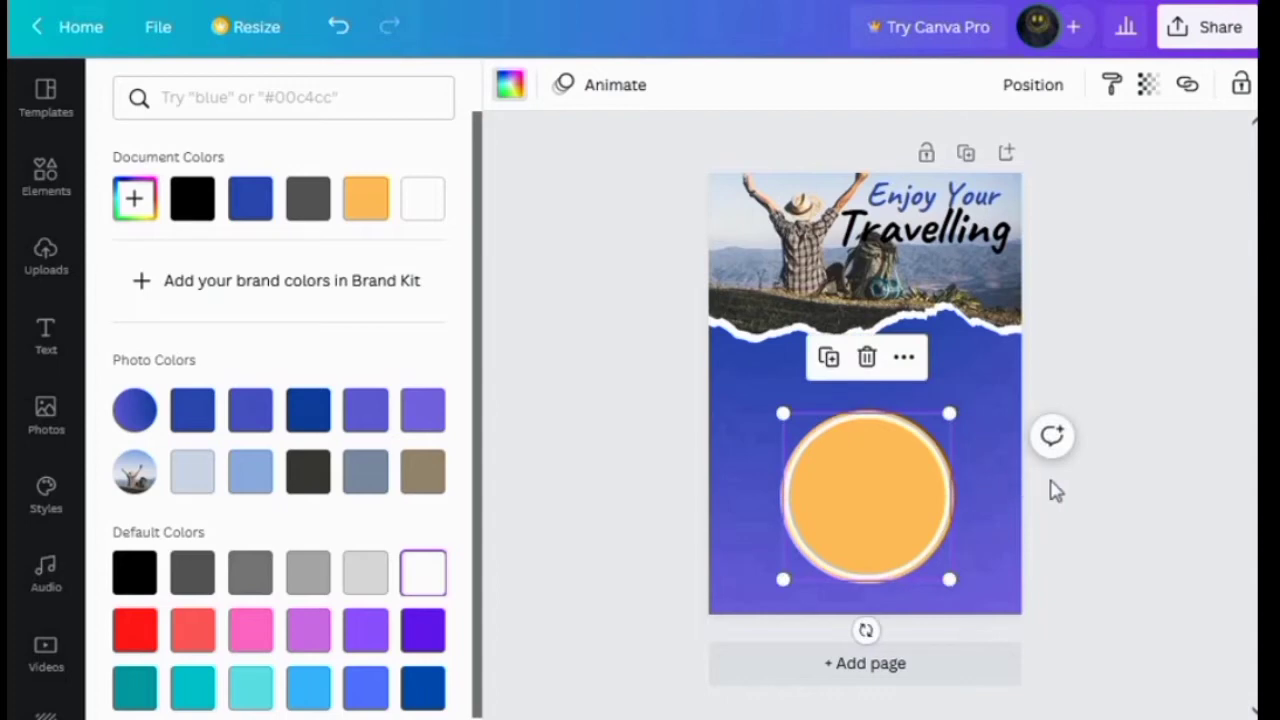
# - Duplicate the "Travelling" text, move the copy onto the upper part of the orange circle, and shrink it to about size 58
pyautogui.click(911, 240)
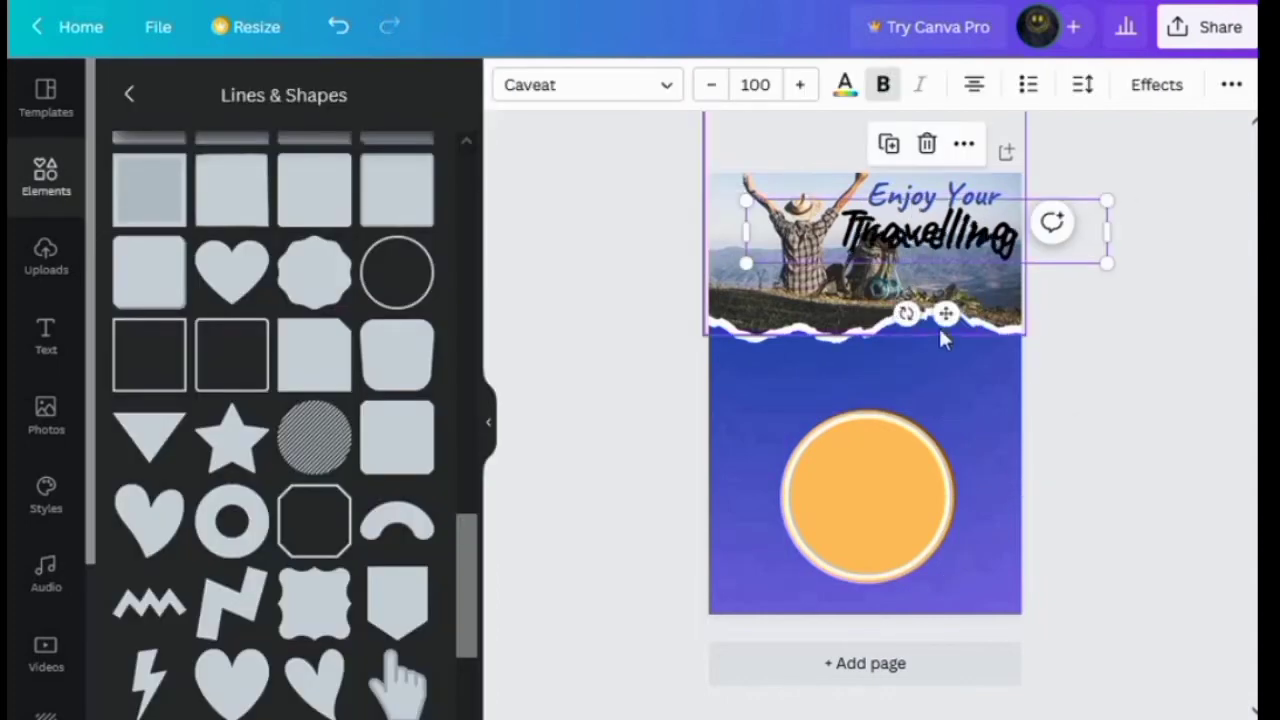
pyautogui.moveTo(940, 333); pyautogui.dragTo(878, 546)
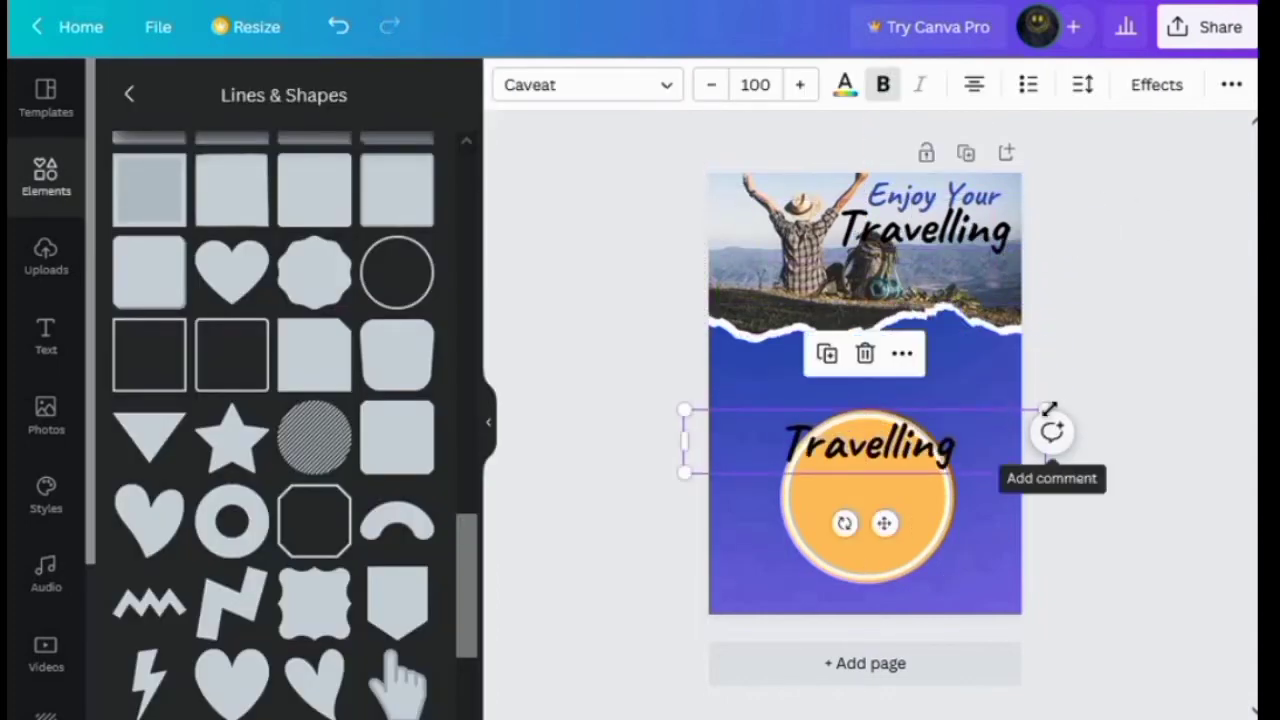
pyautogui.moveTo(1048, 410); pyautogui.dragTo(894, 457)
pyautogui.moveTo(786, 452); pyautogui.dragTo(853, 451)
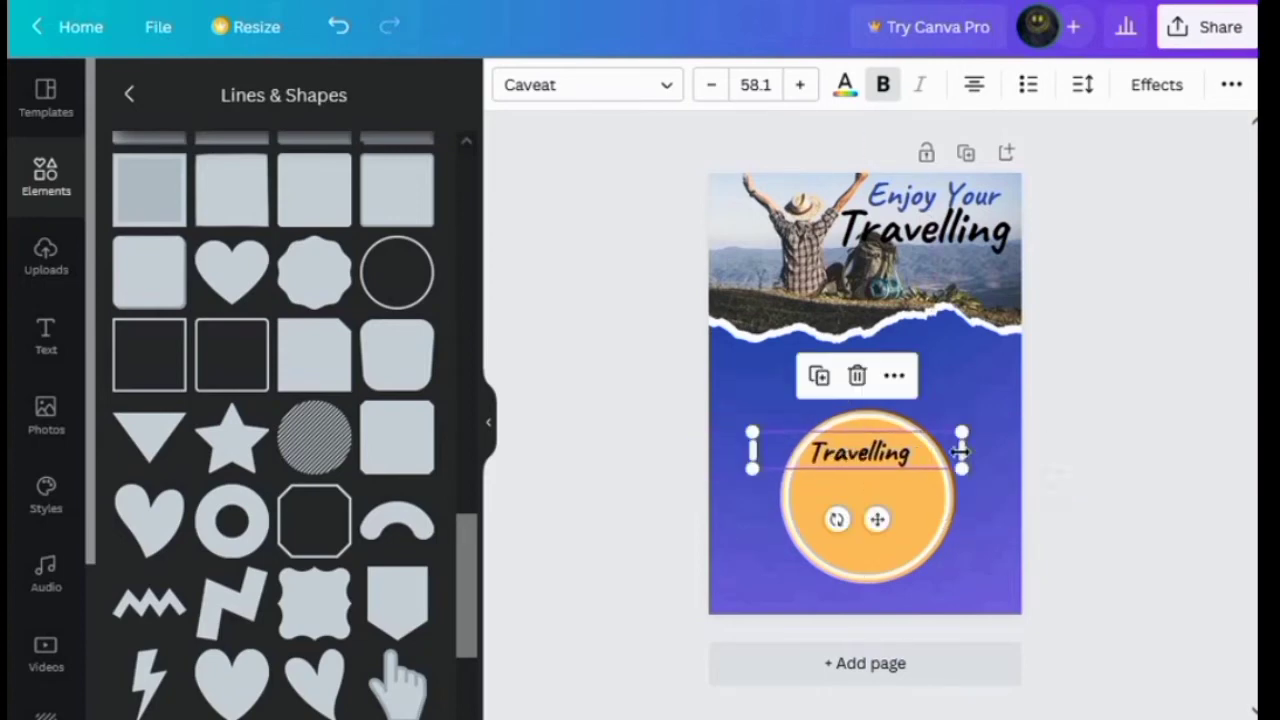
# - Replace the text copy in the orange circle with "UpTo" copied from the Notepad notes
pyautogui.click(910, 452)
pyautogui.press('BackSpace')
pyautogui.hotkey('alt', 'Tab')
pyautogui.doubleClick(145, 298)
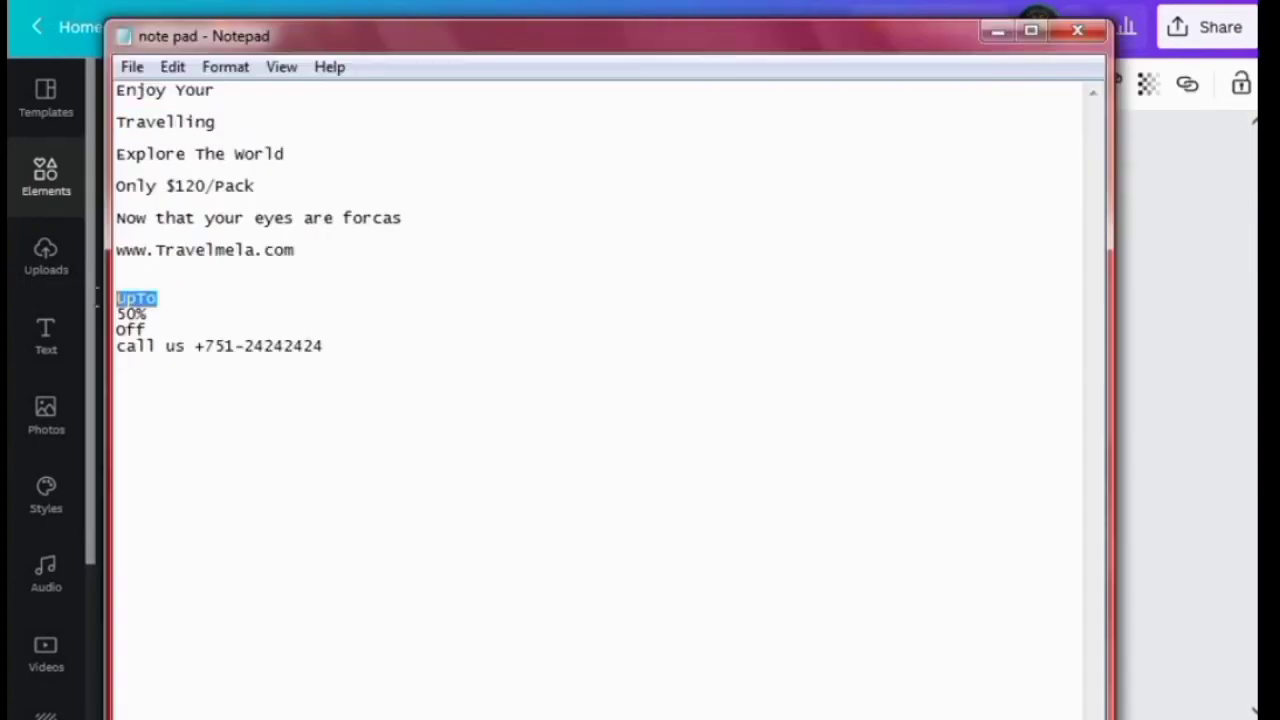
pyautogui.rightClick(135, 299)
pyautogui.click(180, 380)
pyautogui.hotkey('alt', 'Tab')
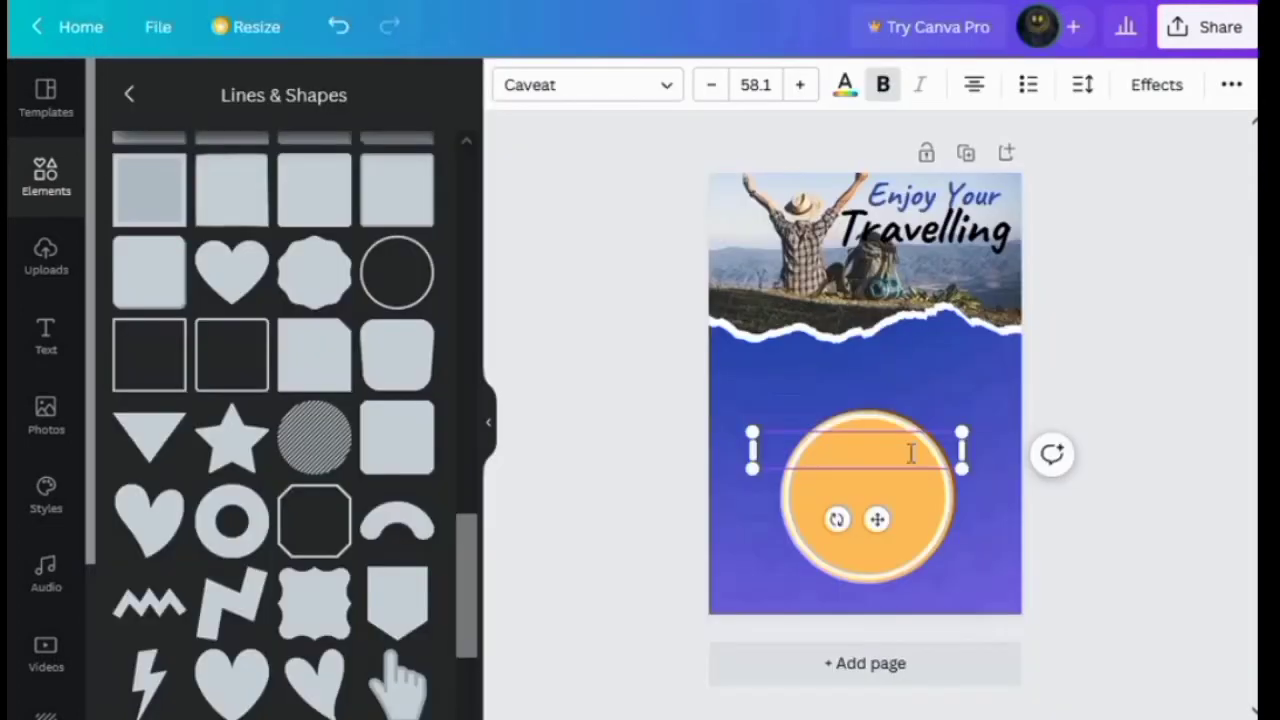
pyautogui.hotkey('ctrl', 'v')
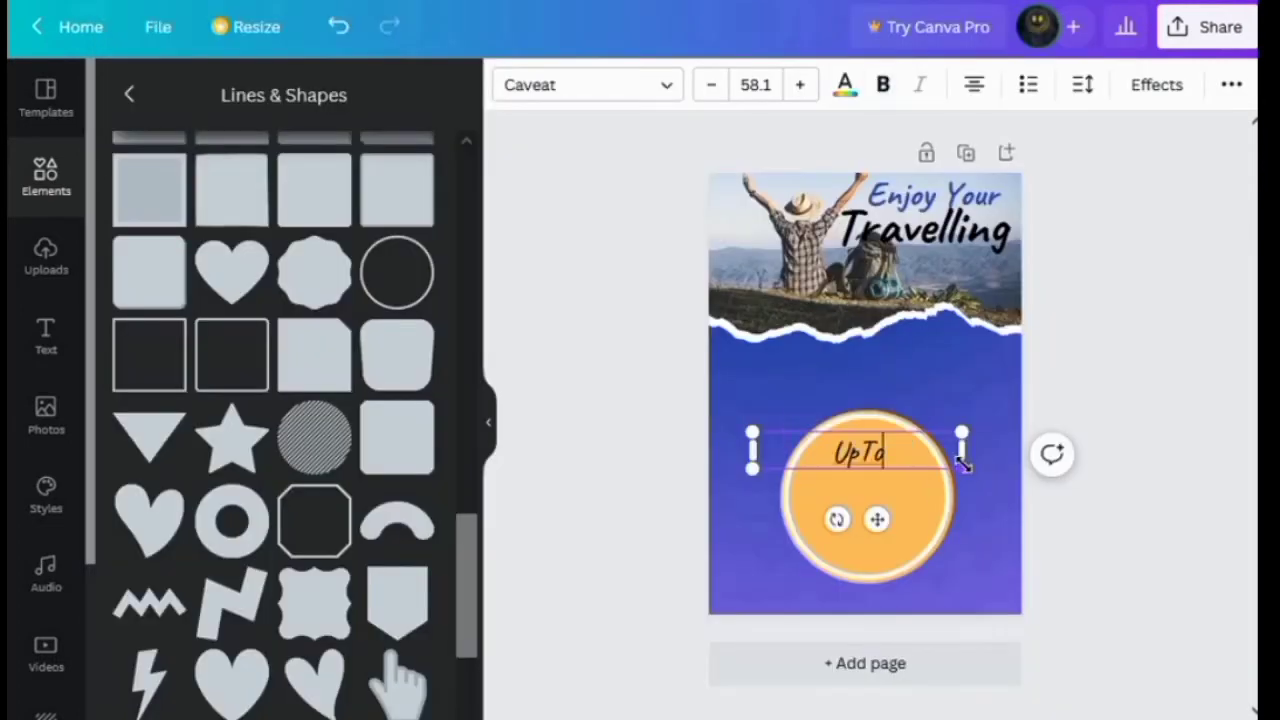
# - Enlarge the "UpTo" text to about size 78 and color it white
pyautogui.moveTo(962, 462); pyautogui.dragTo(992, 477)
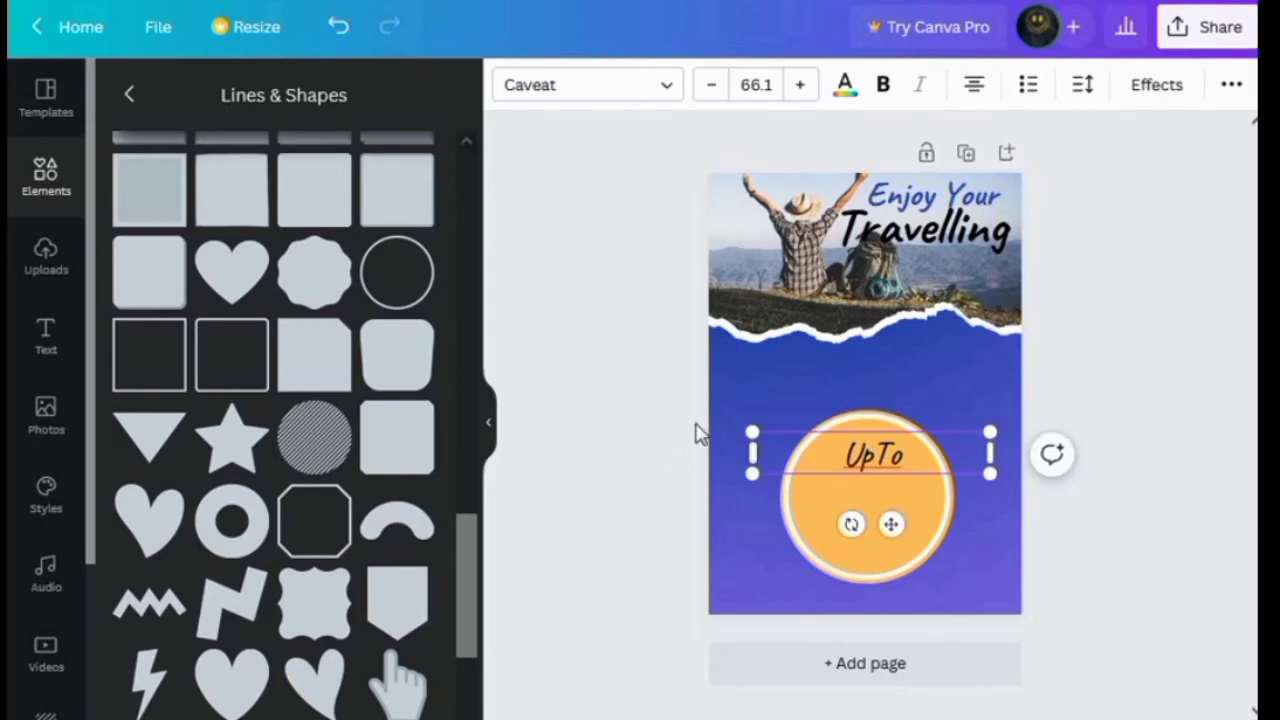
pyautogui.moveTo(745, 430); pyautogui.dragTo(706, 420)
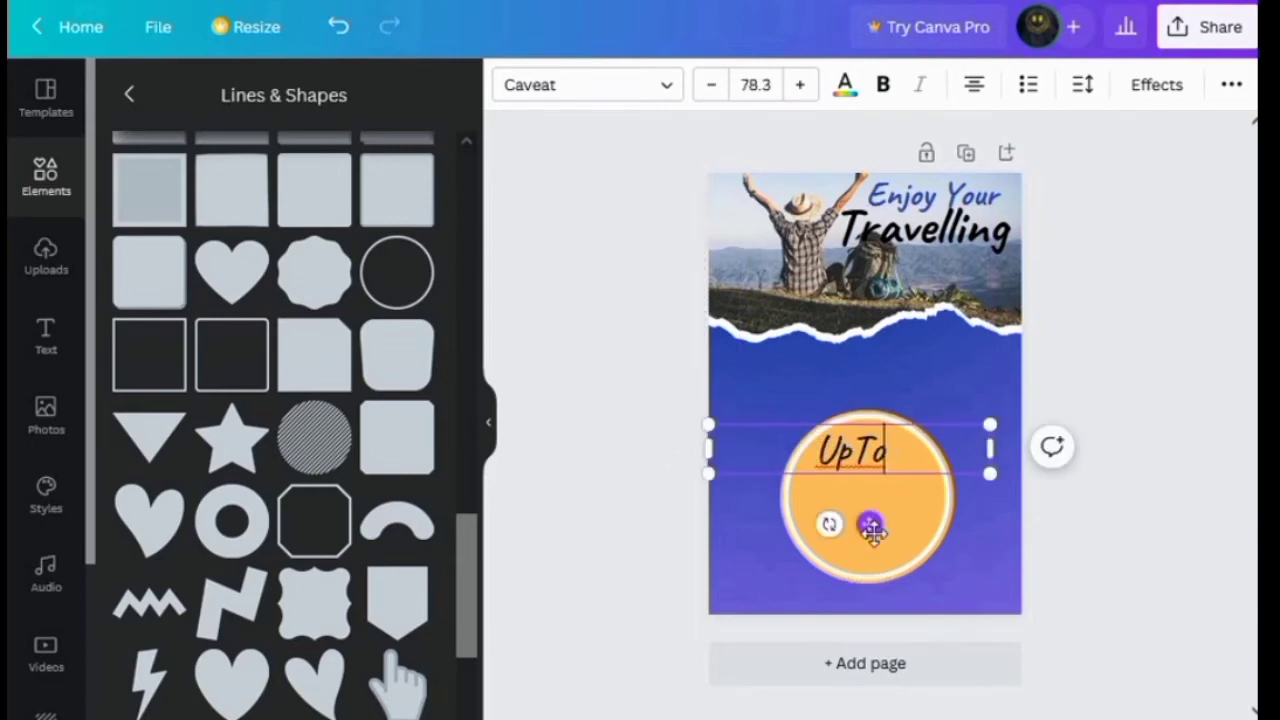
pyautogui.click(845, 88)
pyautogui.click(420, 578)
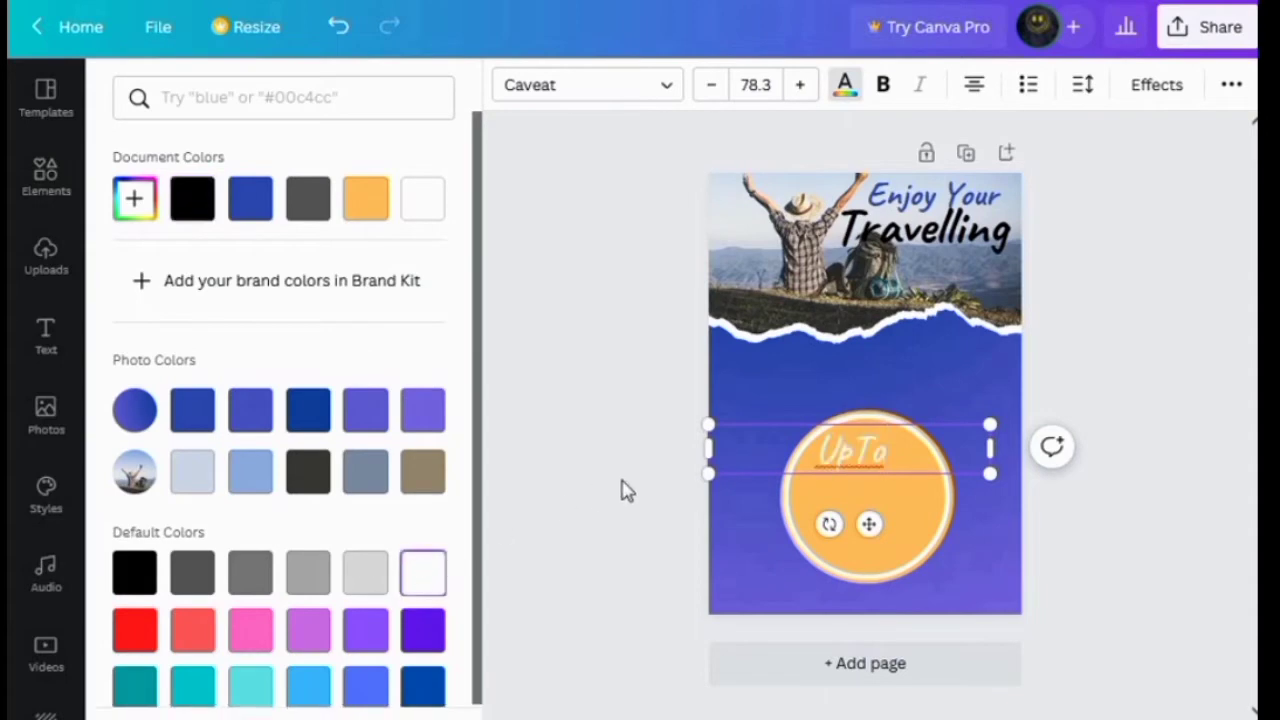
# - Enlarge the "UpTo" text to size 88.5, center it in the upper part of the orange circle, and duplicate it
pyautogui.click(677, 466)
pyautogui.moveTo(874, 533); pyautogui.dragTo(881, 518)
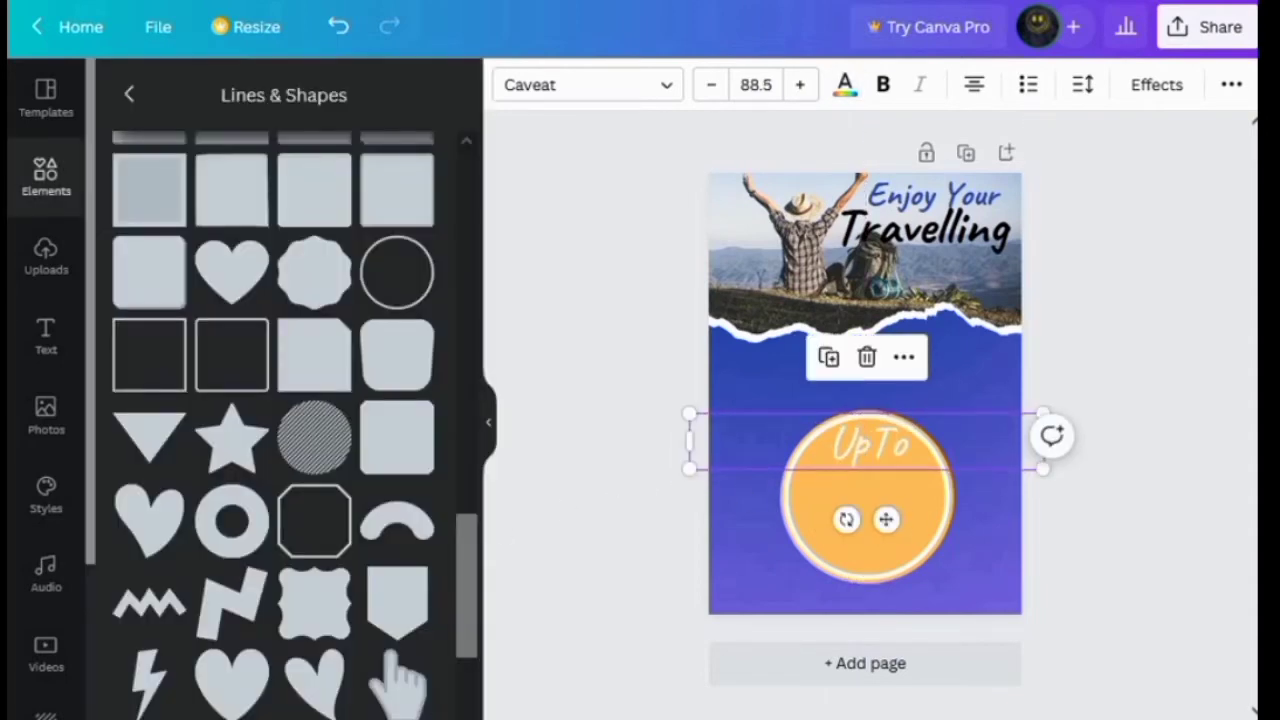
pyautogui.click(828, 368)
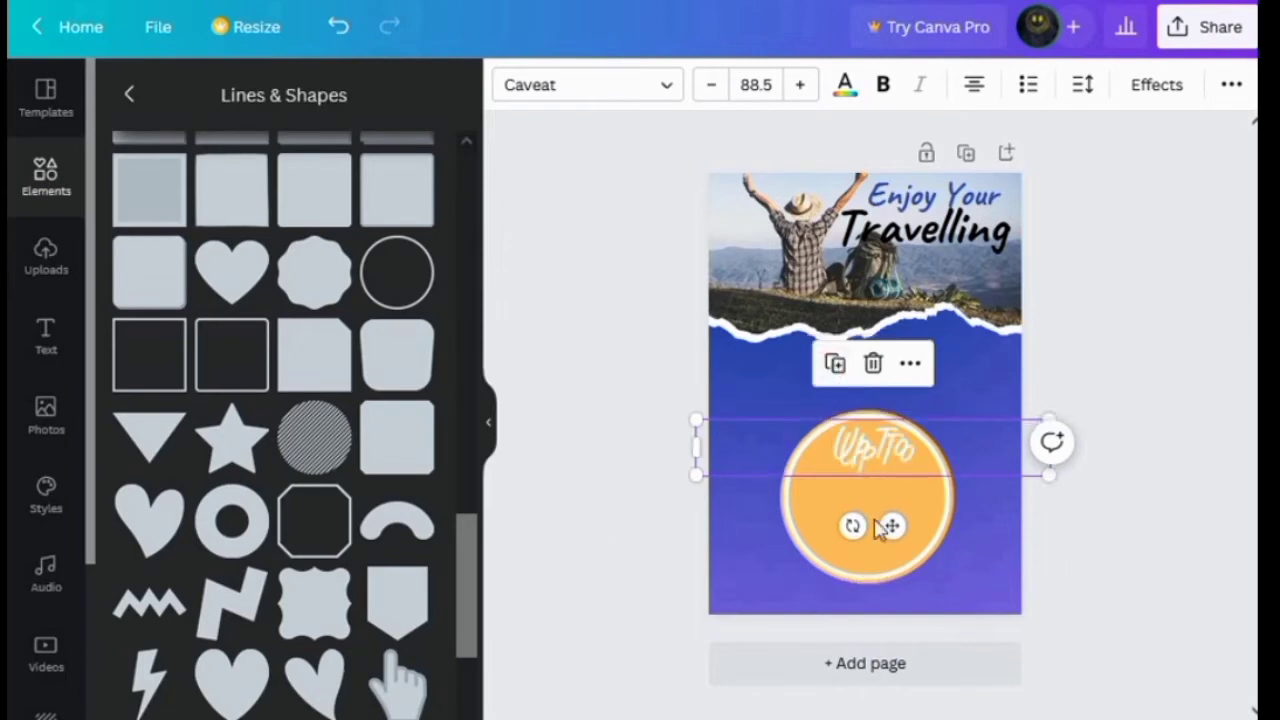
# - Place the duplicated "UpTo" below the original and replace its text with "50%" copied from the Notepad notes
pyautogui.hotkey('alt', 'Tab')
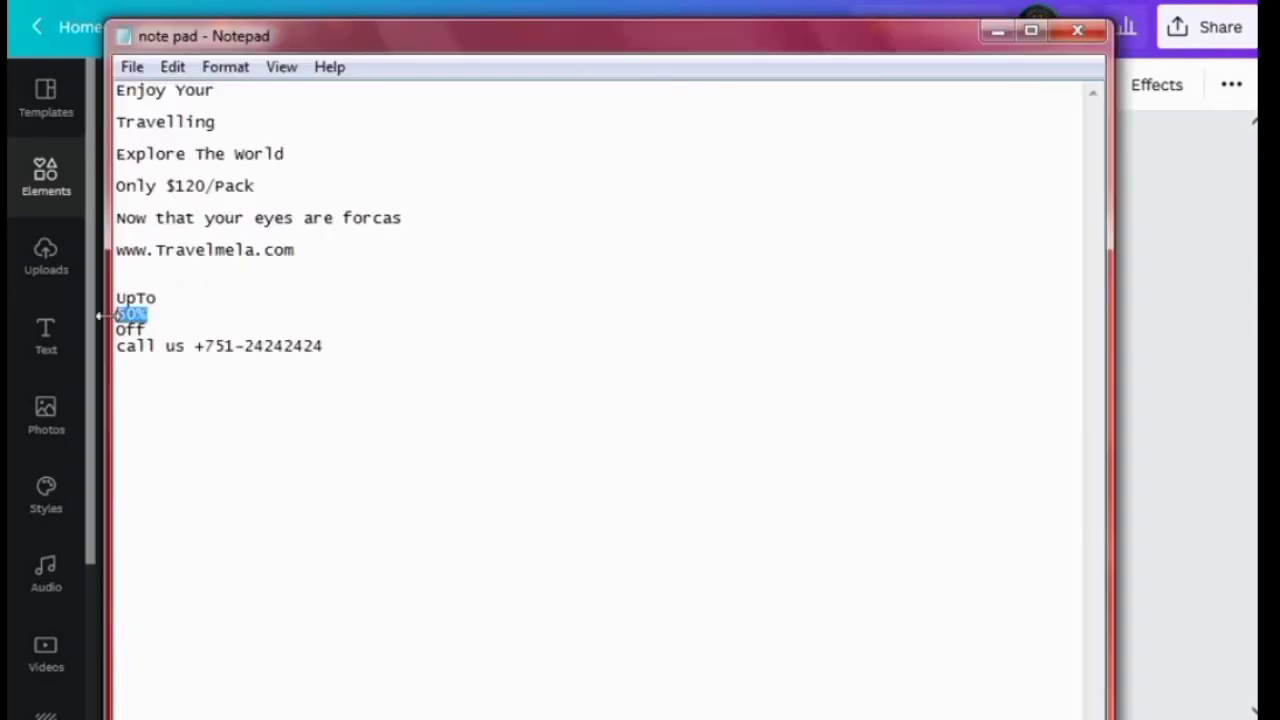
pyautogui.rightClick(118, 316)
pyautogui.click(163, 395)
pyautogui.hotkey('alt', 'Tab')
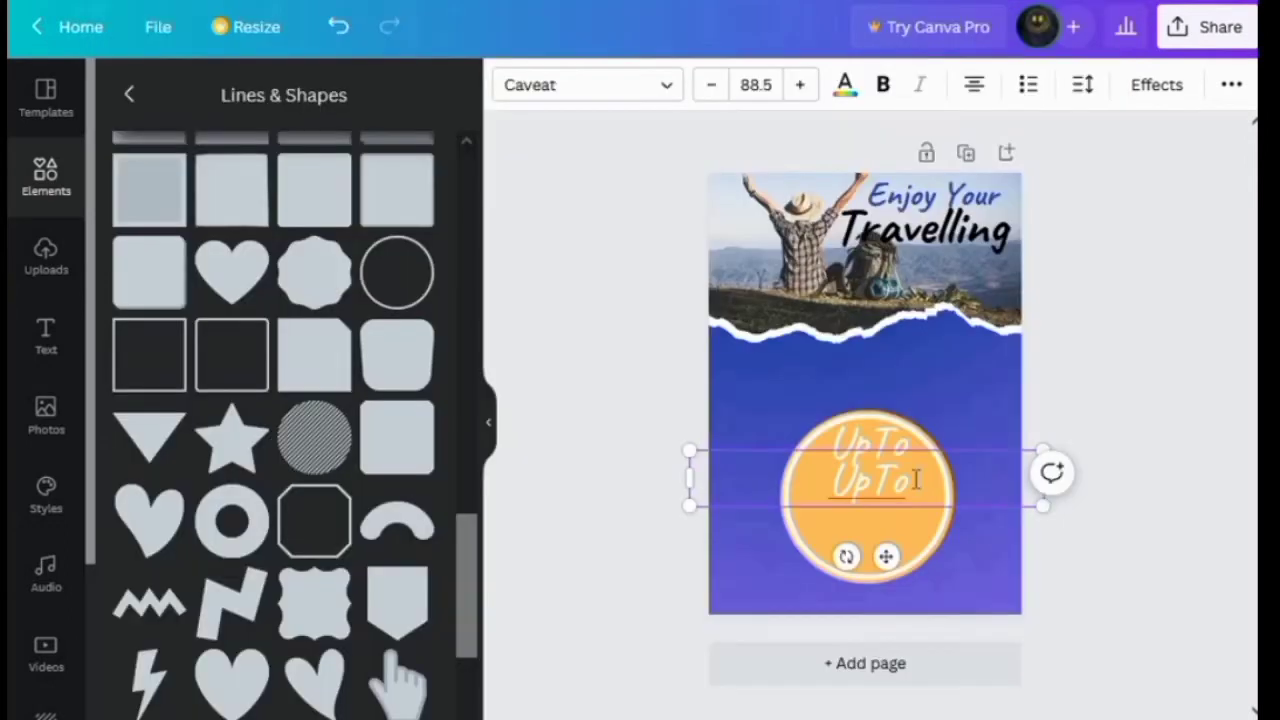
pyautogui.press('BackSpace')
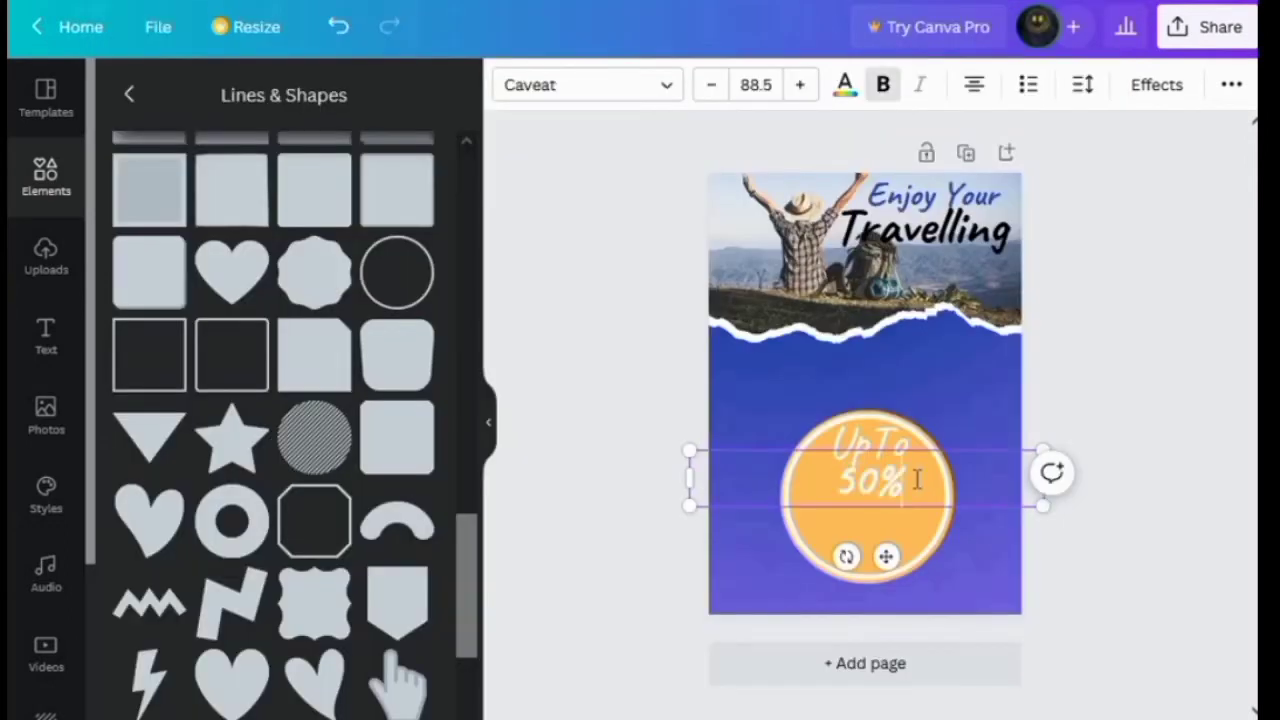
# - Color the "50%" text black and enlarge it to size 137
pyautogui.click(845, 84)
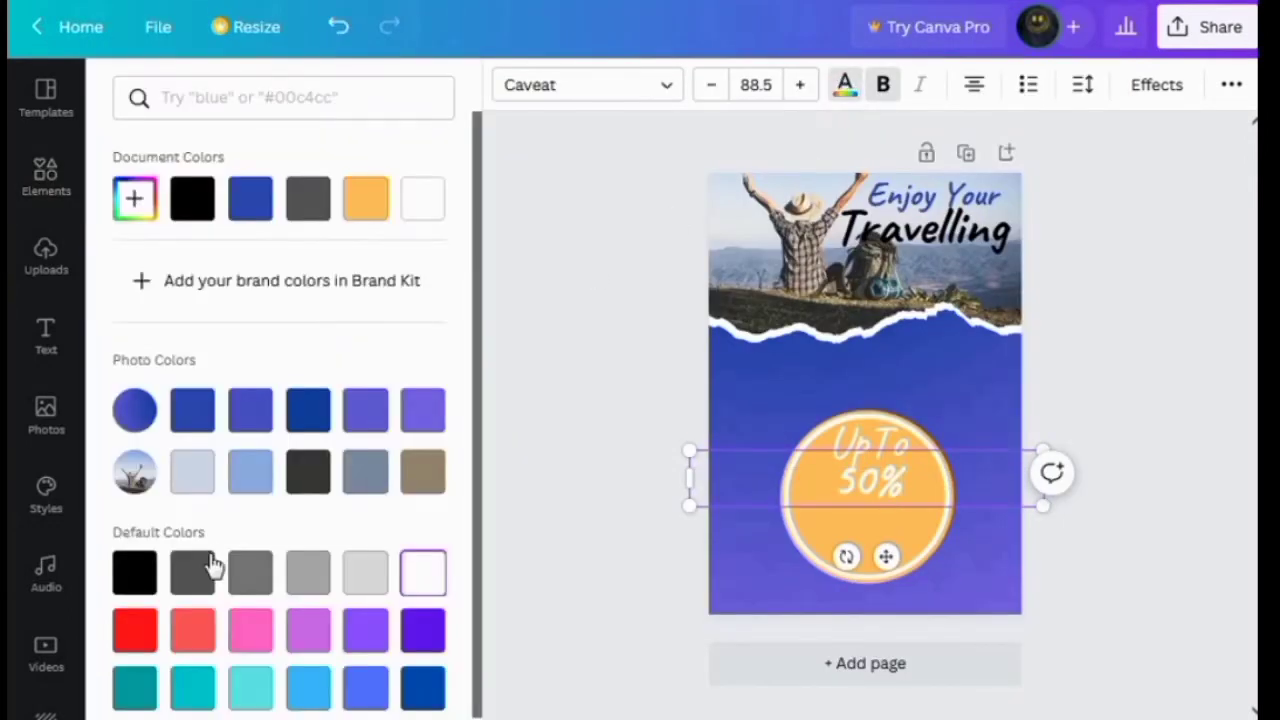
pyautogui.click(137, 573)
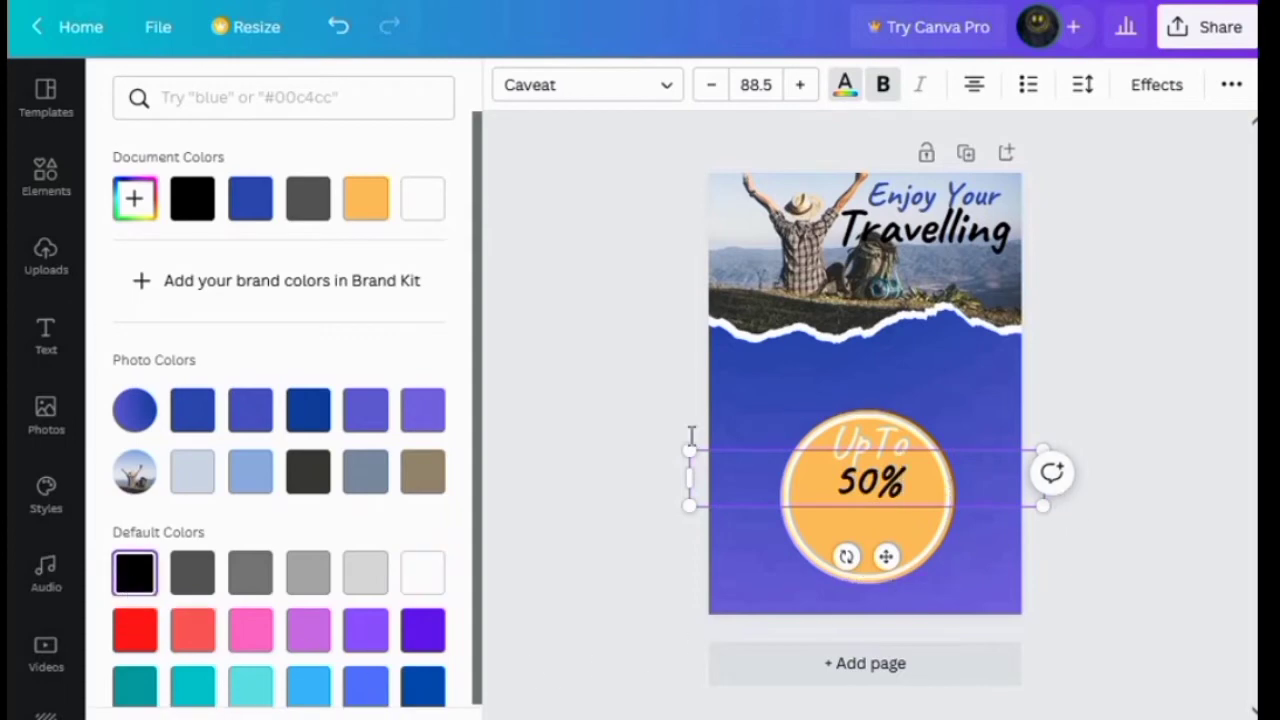
pyautogui.moveTo(686, 450); pyautogui.dragTo(578, 434)
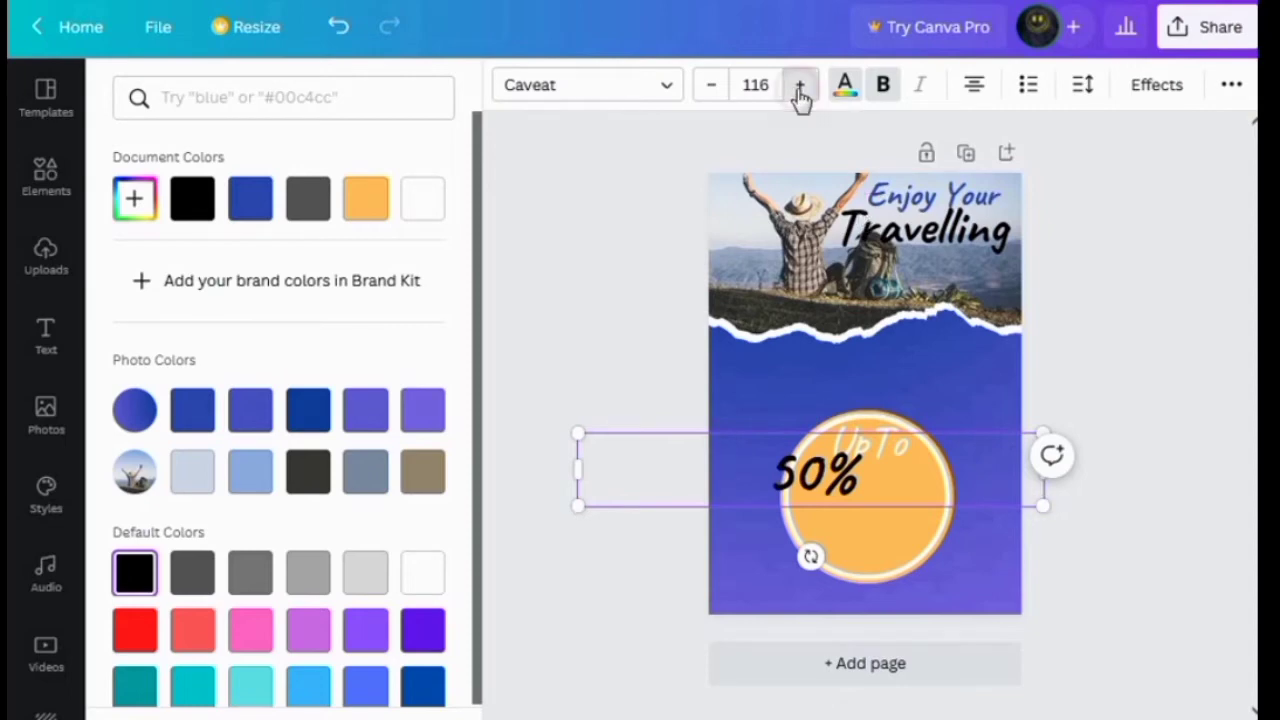
pyautogui.click(800, 85)
pyautogui.click(800, 85)
pyautogui.click(800, 85)
pyautogui.click(800, 85)
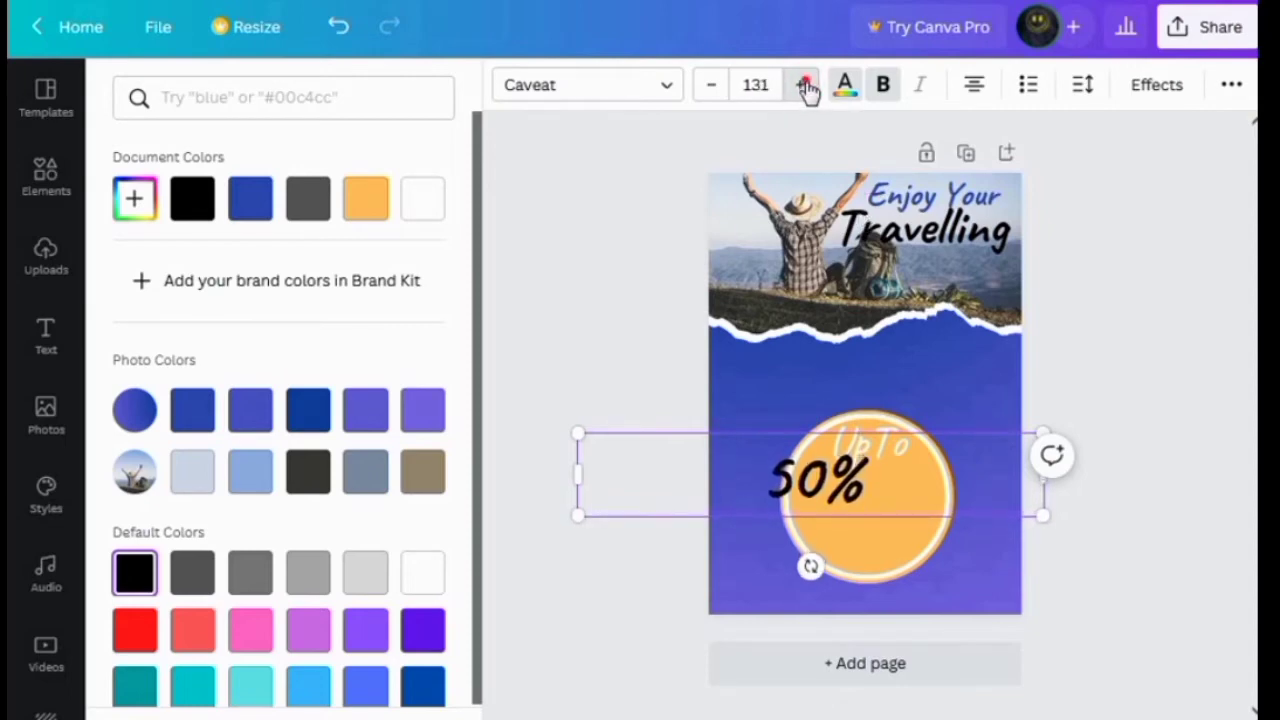
pyautogui.click(800, 85)
pyautogui.click(800, 85)
pyautogui.press('Escape')
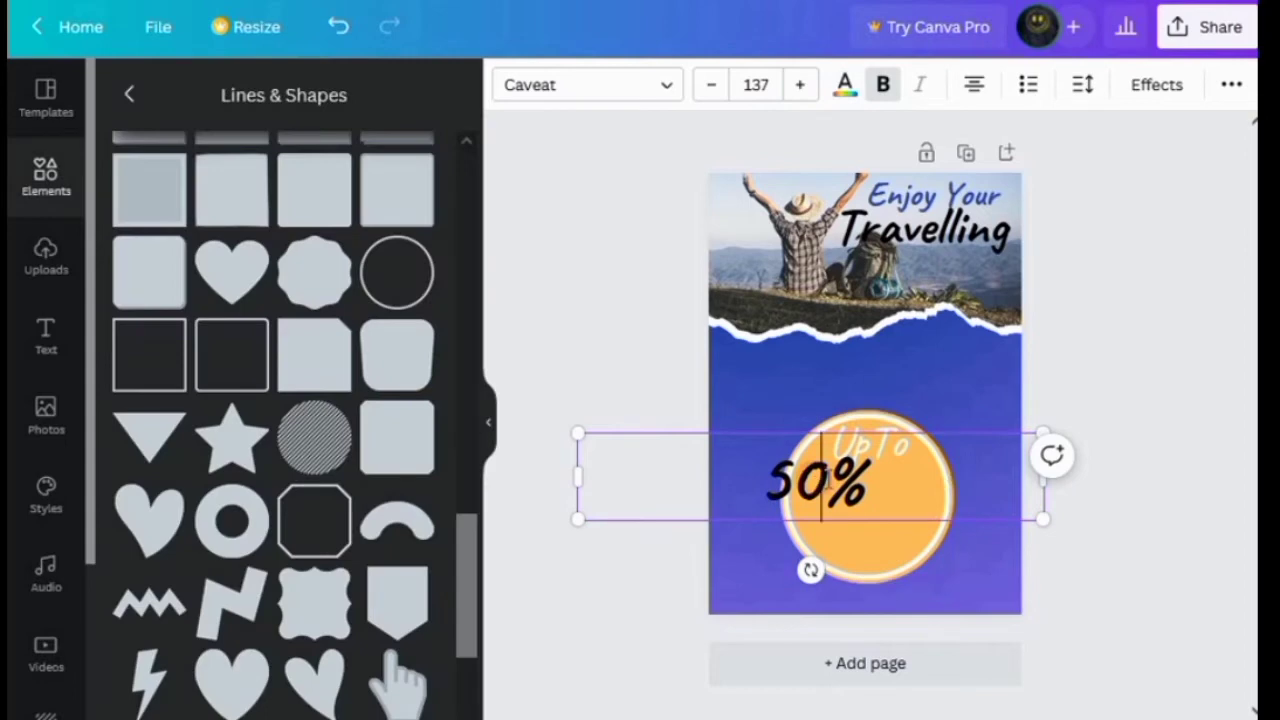
# - Center the "50%" text in the middle of the orange circle, beneath "UpTo"
pyautogui.click(963, 554)
pyautogui.click(796, 476)
pyautogui.moveTo(796, 476); pyautogui.dragTo(848, 483)
# - Duplicate the "UpTo" text and move the copy below "50%" in the lower part of the orange circle
pyautogui.click(860, 420)
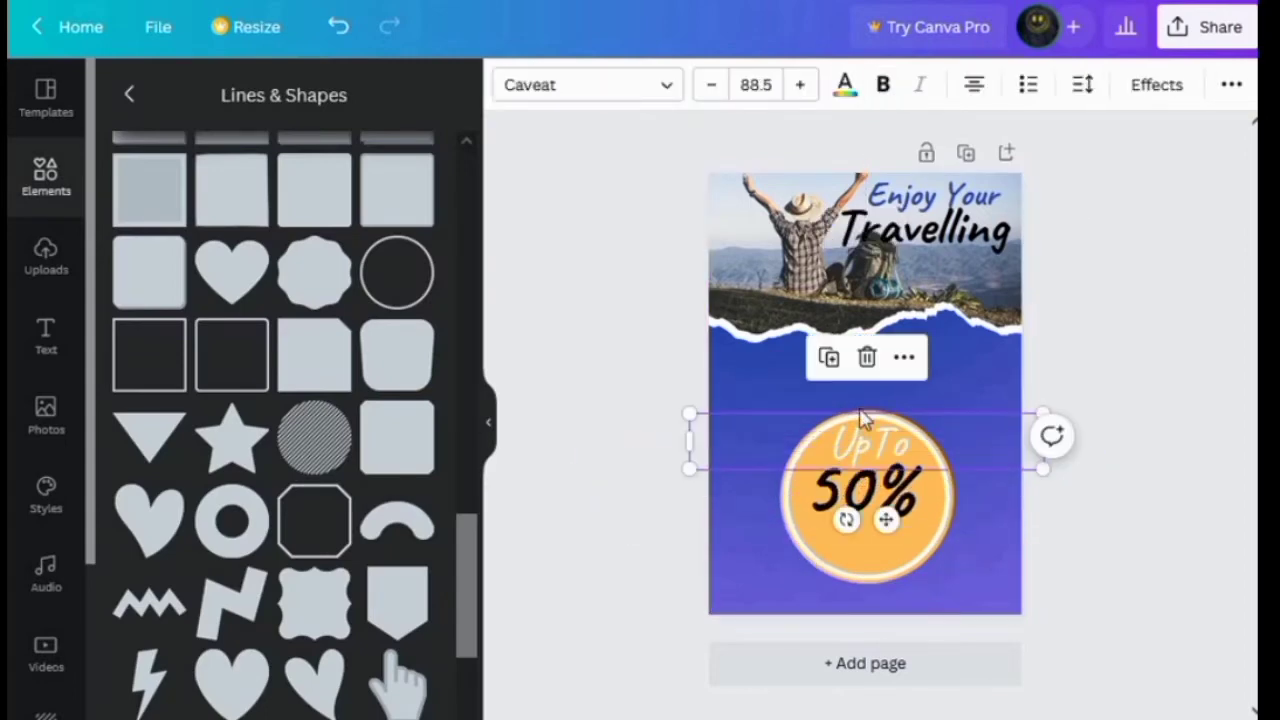
pyautogui.click(833, 365)
pyautogui.moveTo(892, 527); pyautogui.dragTo(885, 609)
# - Replace the lower "UpTo" copy with "Off" copied from the Notepad notes and align it beneath "50%"
pyautogui.click(905, 538)
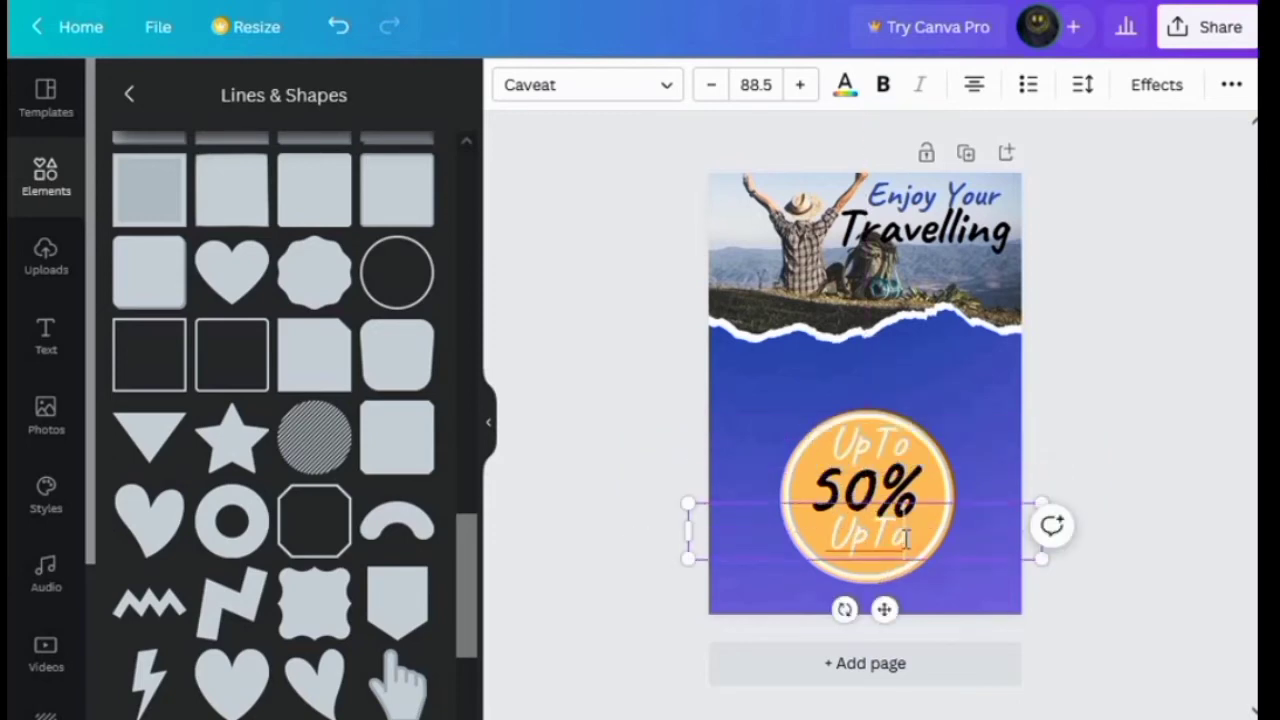
pyautogui.press('BackSpace')
pyautogui.press('BackSpace')
pyautogui.press('BackSpace')
pyautogui.press('BackSpace')
pyautogui.press('BackSpace')
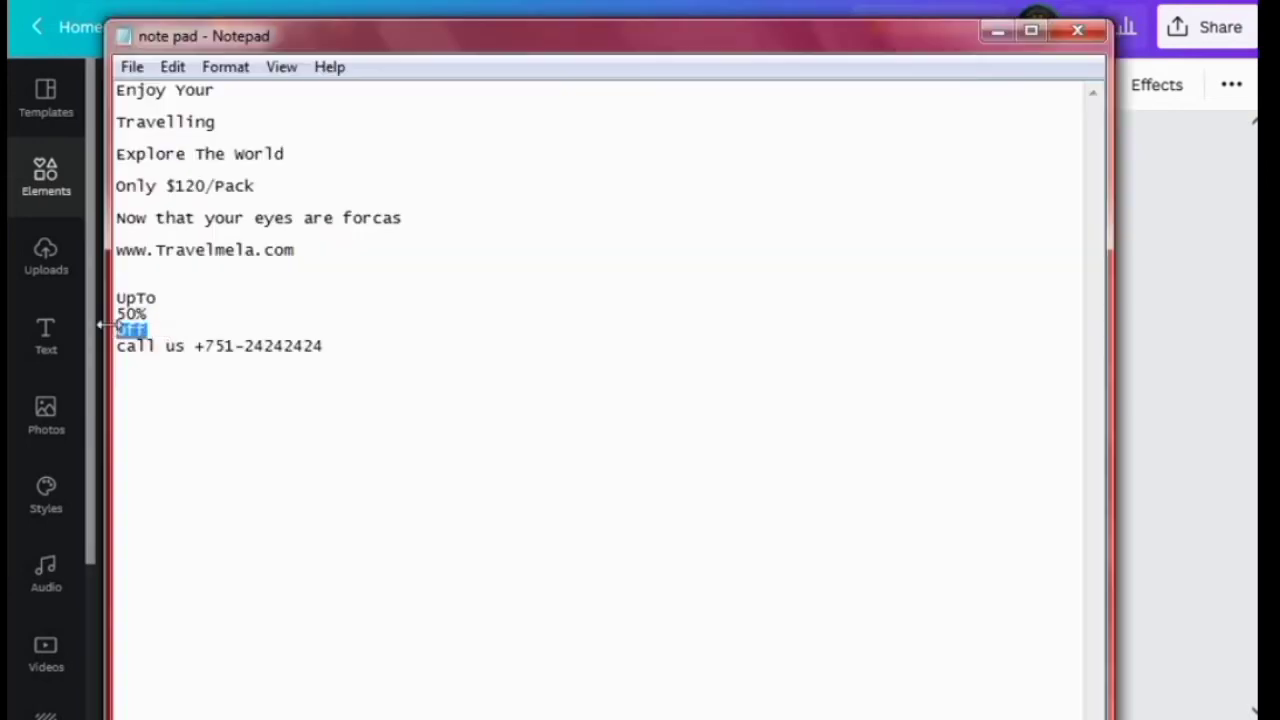
pyautogui.rightClick(128, 333)
pyautogui.click(185, 416)
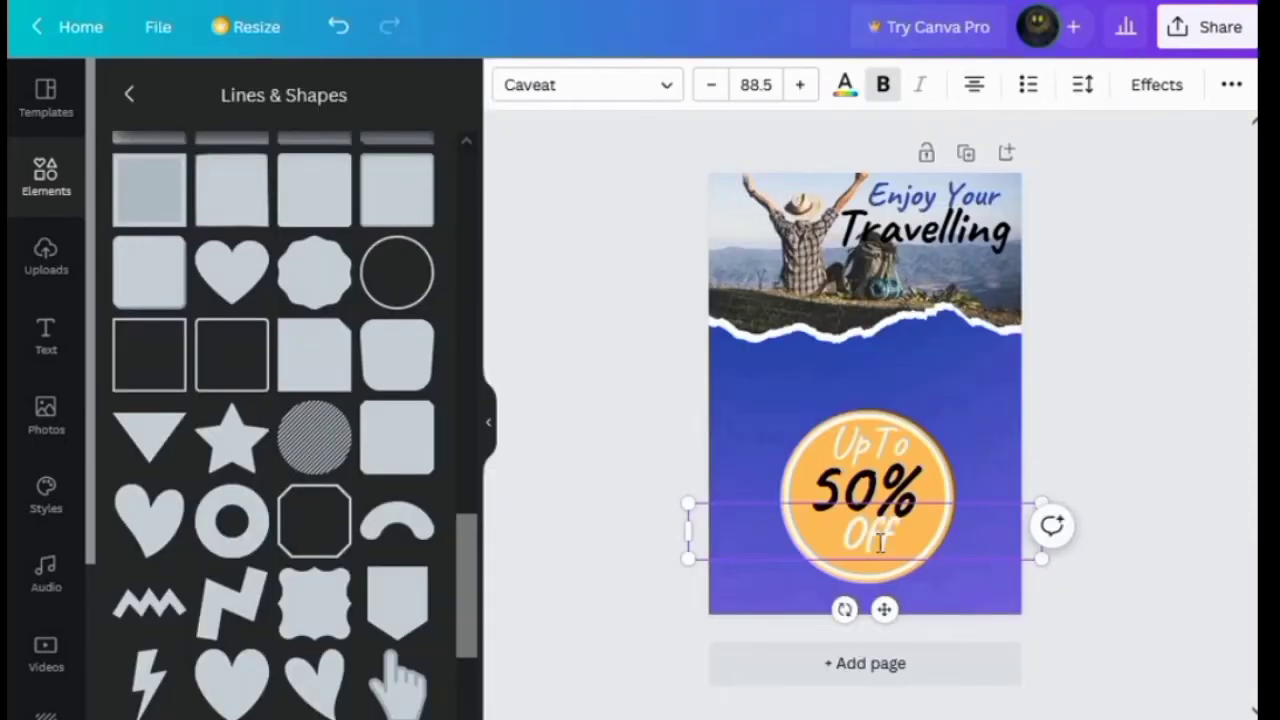
pyautogui.moveTo(884, 614)
pyautogui.mouseDown()
pyautogui.moveTo(866, 609)
pyautogui.moveTo(877, 617)
pyautogui.mouseUp()
pyautogui.press('Escape')
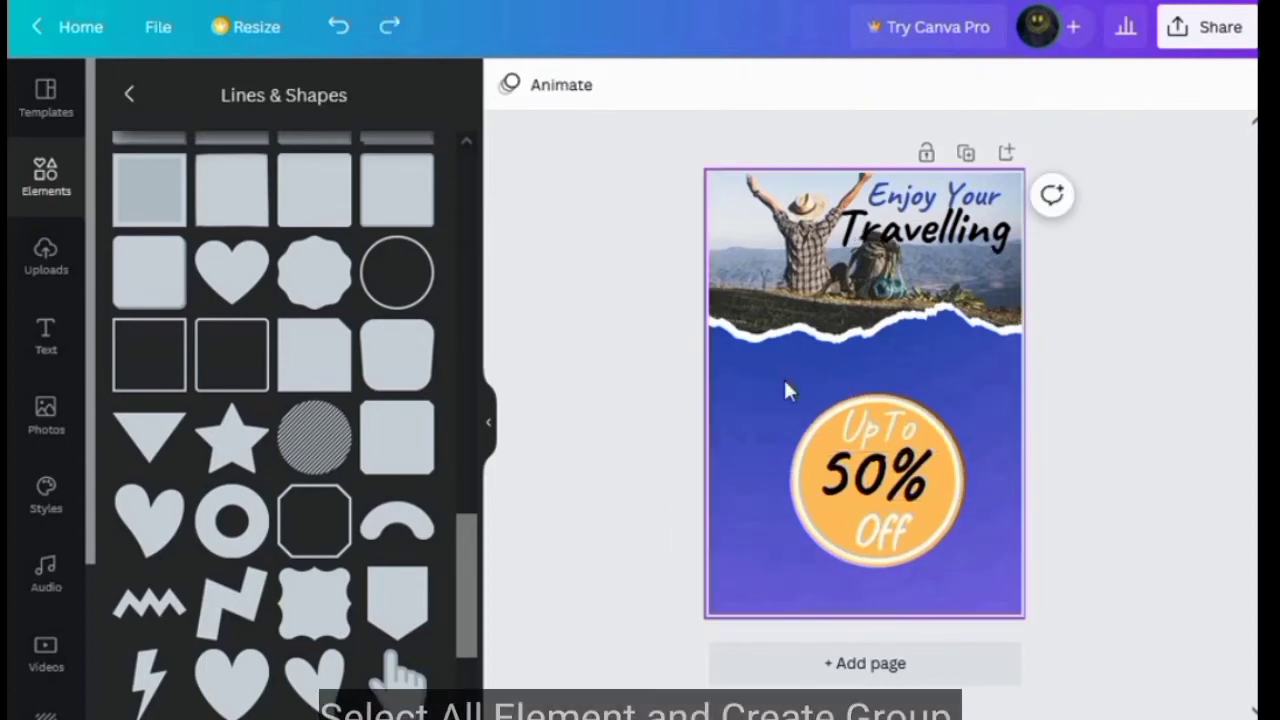
# - Select the orange circle, its white ring and the three badge texts together and group them
pyautogui.moveTo(784, 383); pyautogui.dragTo(958, 566)
pyautogui.rightClick(958, 566)
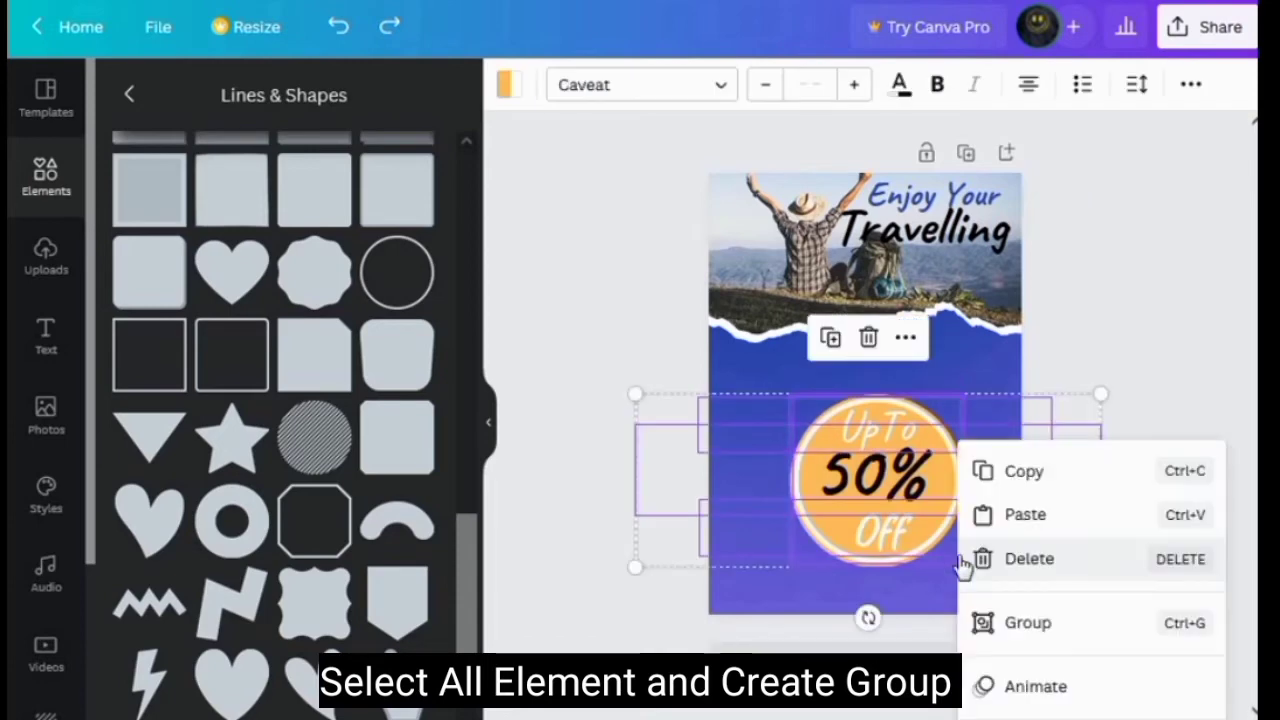
pyautogui.click(1025, 623)
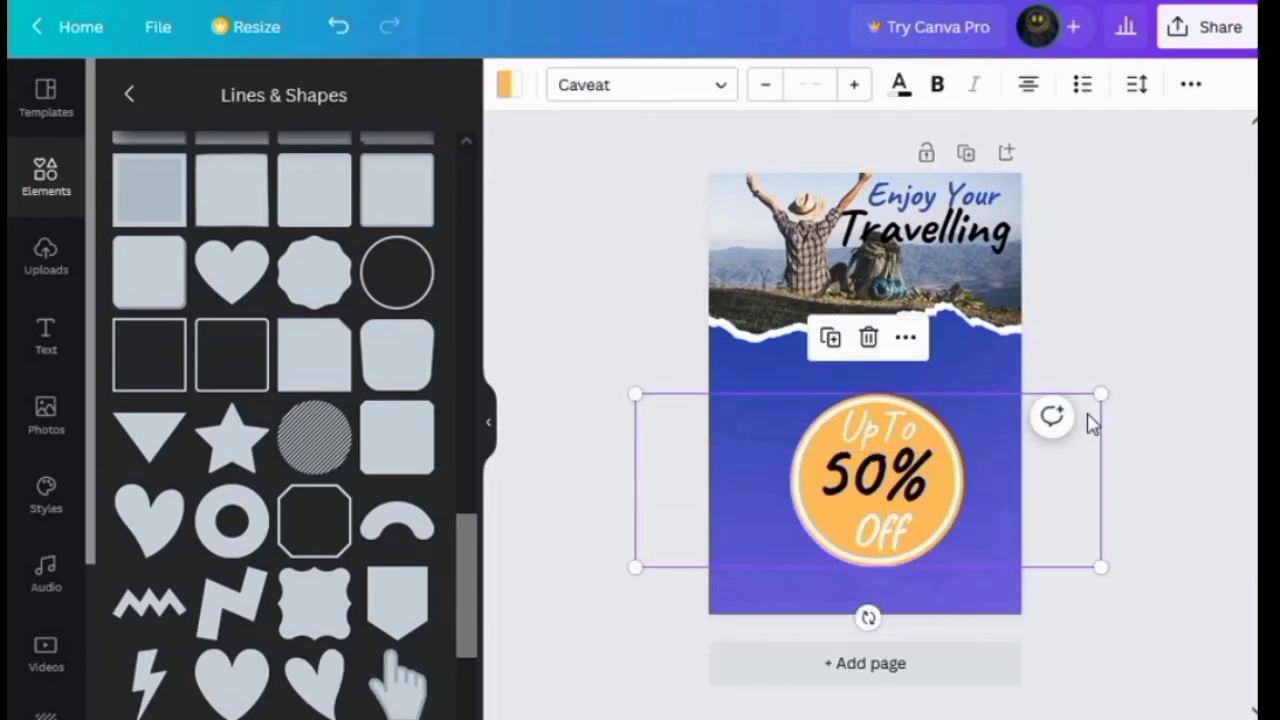
# - Shrink the grouped discount badge to about half its size and tilt it slightly clockwise
pyautogui.moveTo(876, 497); pyautogui.dragTo(876, 447)
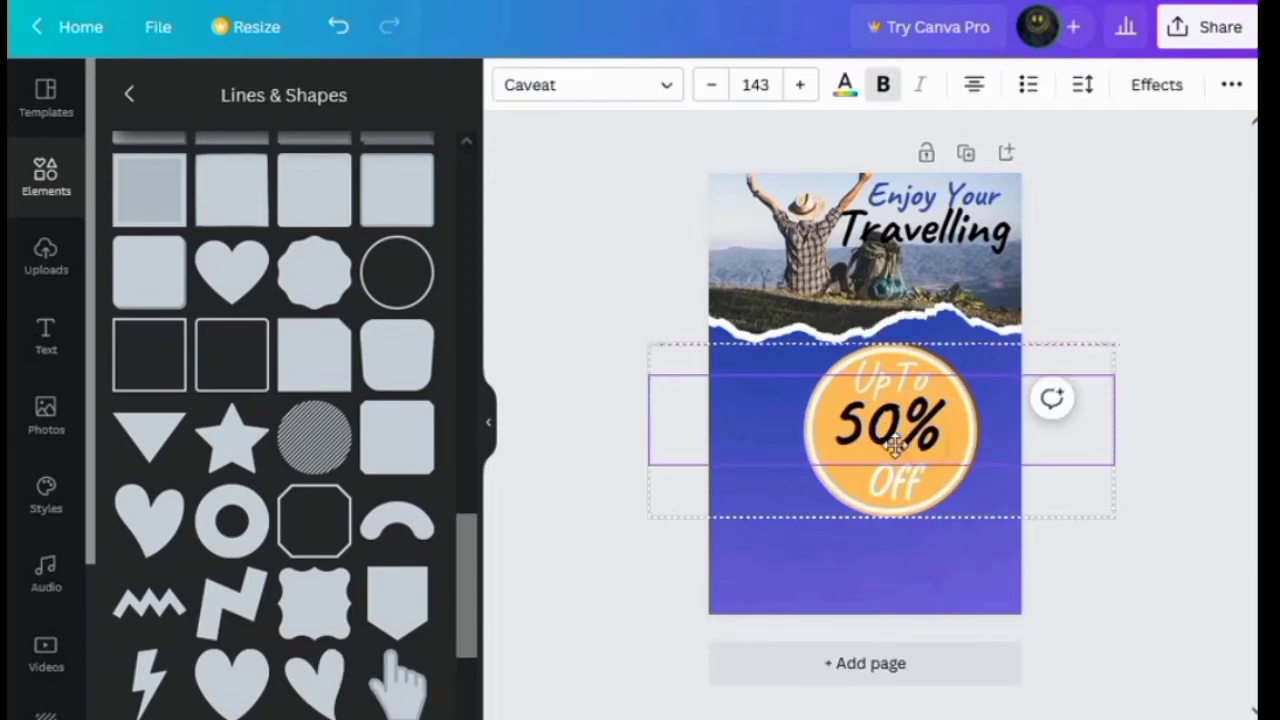
pyautogui.moveTo(1102, 520); pyautogui.dragTo(886, 423)
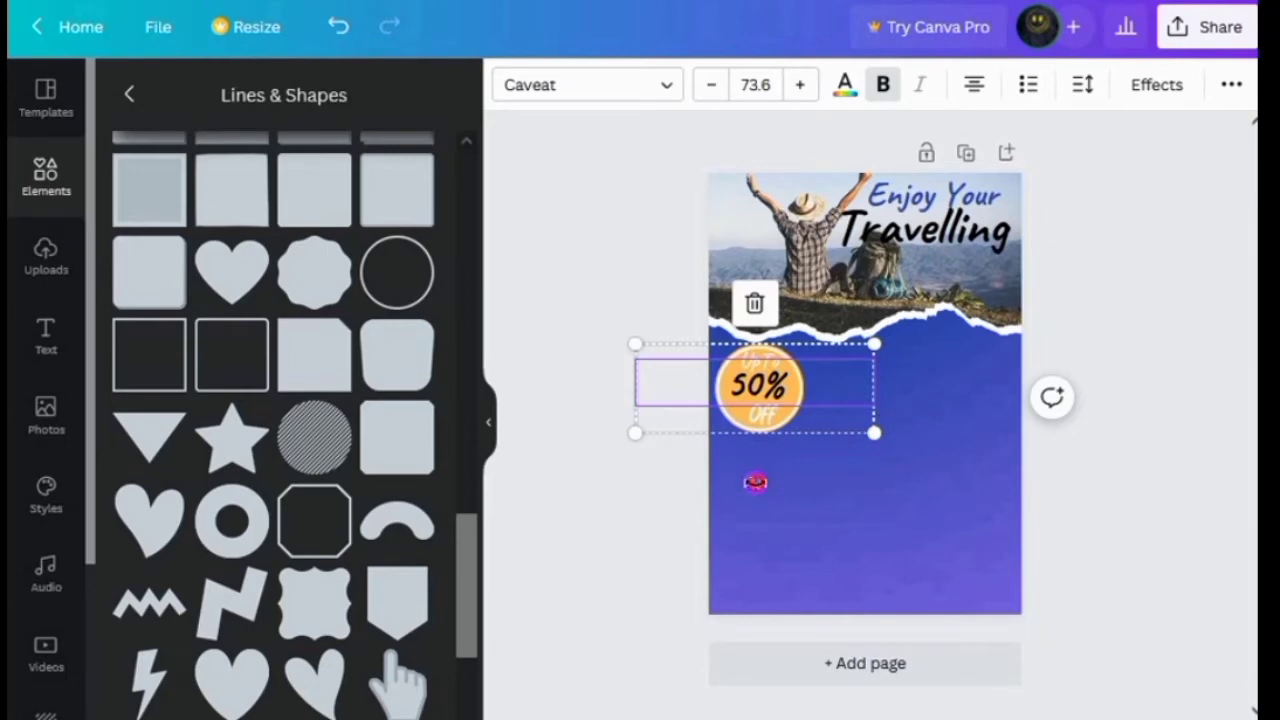
pyautogui.moveTo(755, 482); pyautogui.dragTo(726, 490)
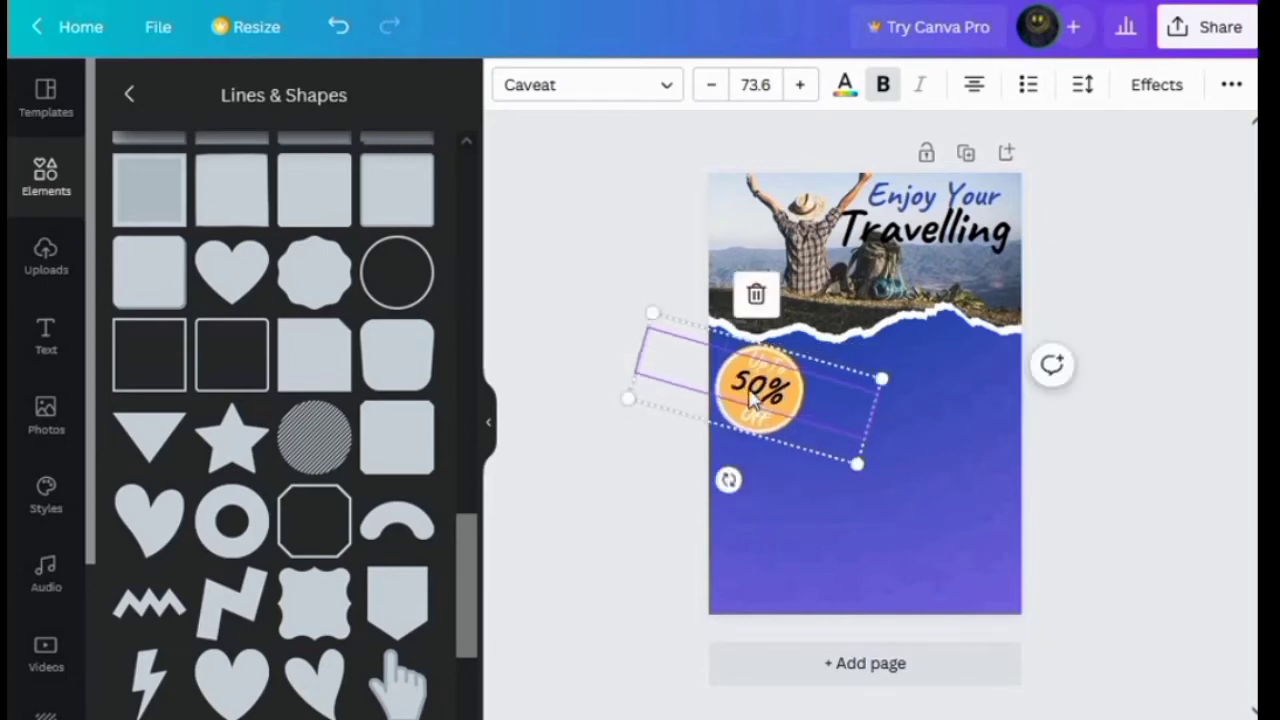
# - Move the discount badge onto the torn edge beneath "Travelling" and shrink it until "50%" is at size 68.9
pyautogui.moveTo(760, 375); pyautogui.dragTo(971, 294)
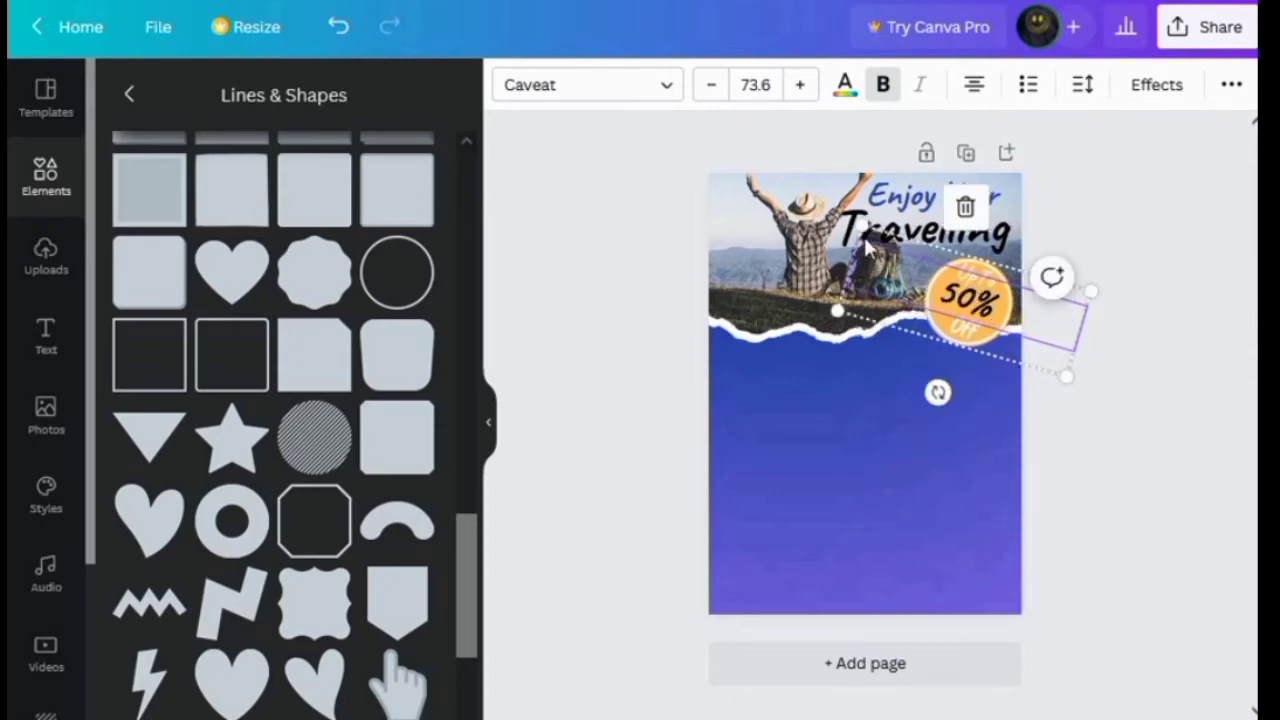
pyautogui.moveTo(866, 247); pyautogui.dragTo(876, 238)
pyautogui.moveTo(986, 309); pyautogui.dragTo(961, 311)
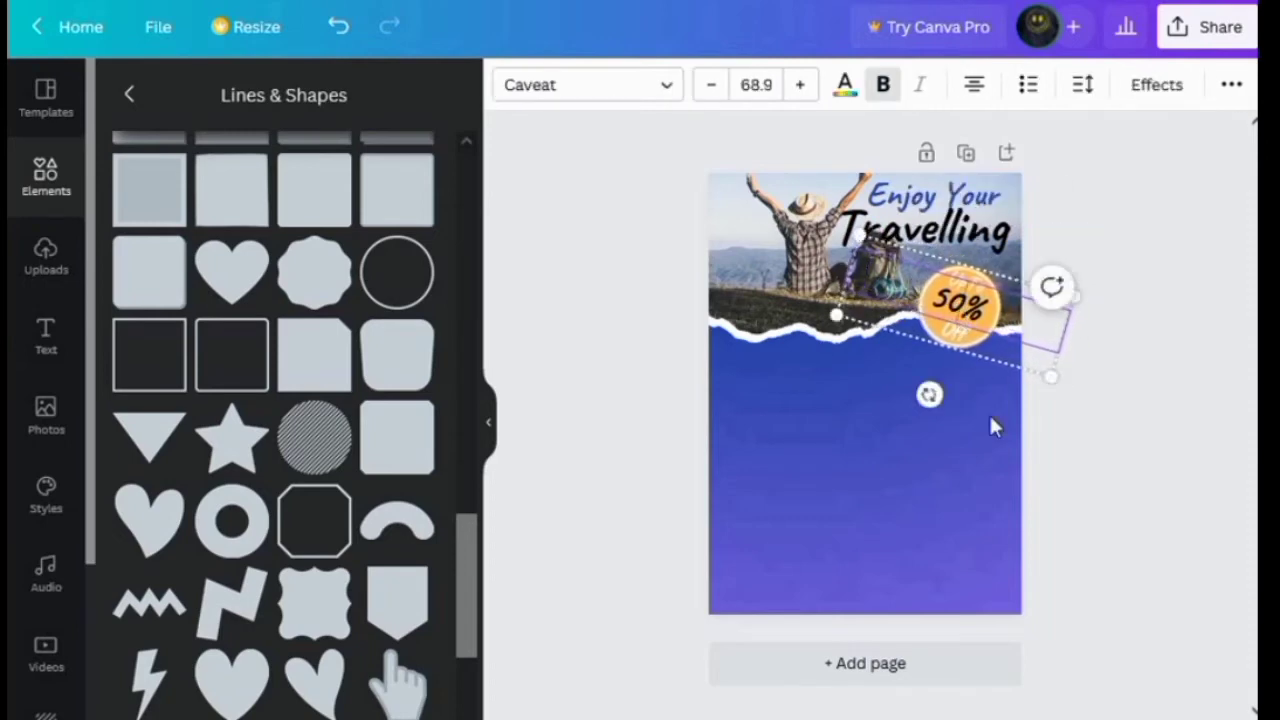
pyautogui.click(751, 396)
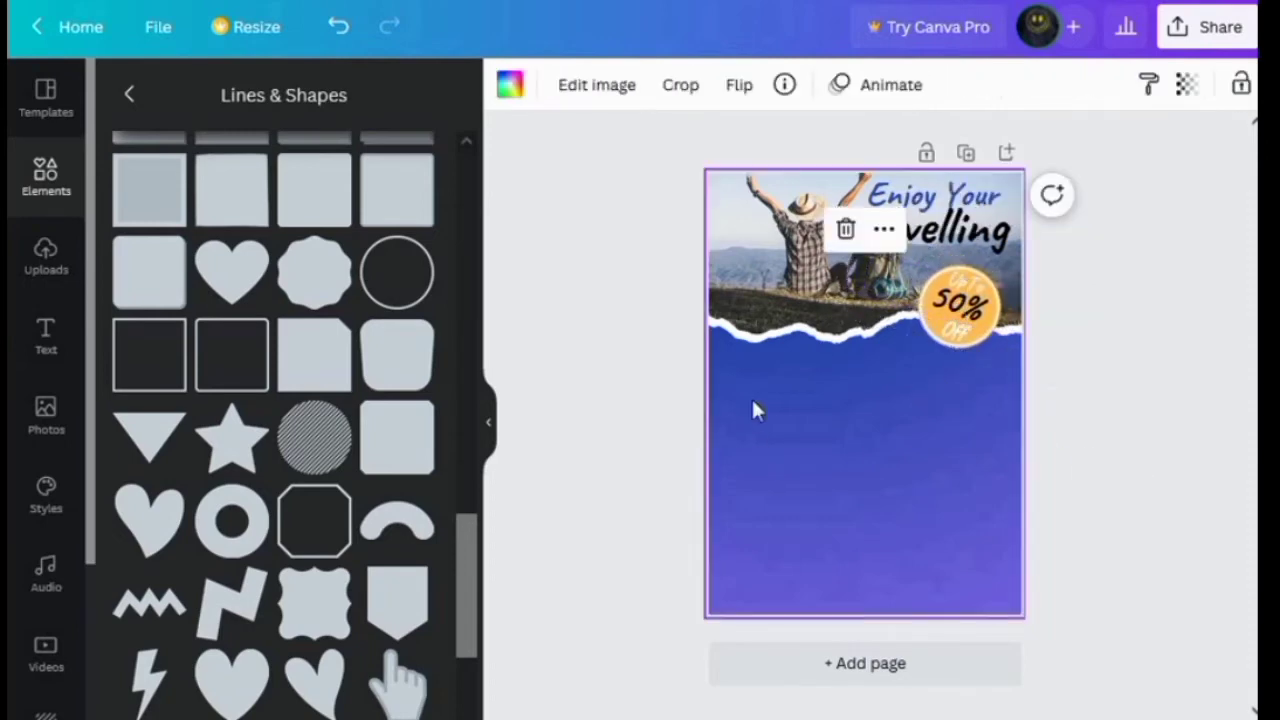
# - Duplicate the "Enjoy Your" text, move the copy onto the blue area below the torn edge, and color it white
pyautogui.click(955, 182)
pyautogui.click(892, 271)
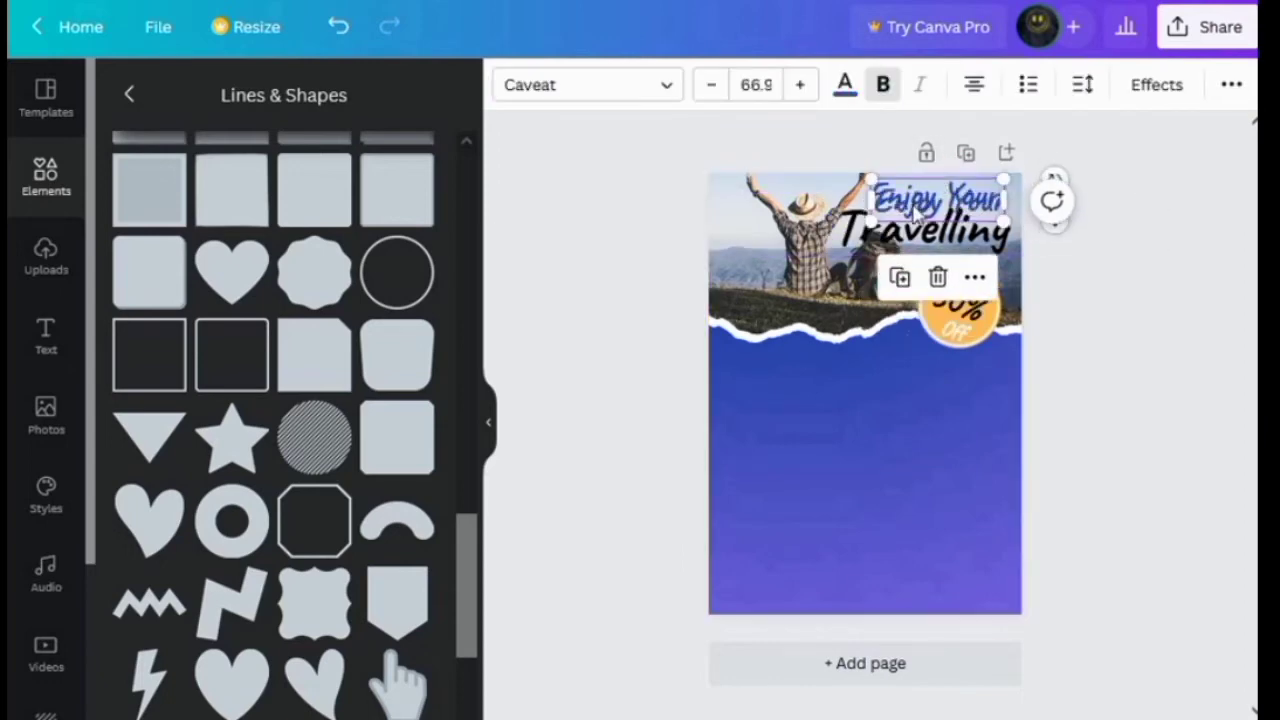
pyautogui.moveTo(920, 205); pyautogui.dragTo(840, 391)
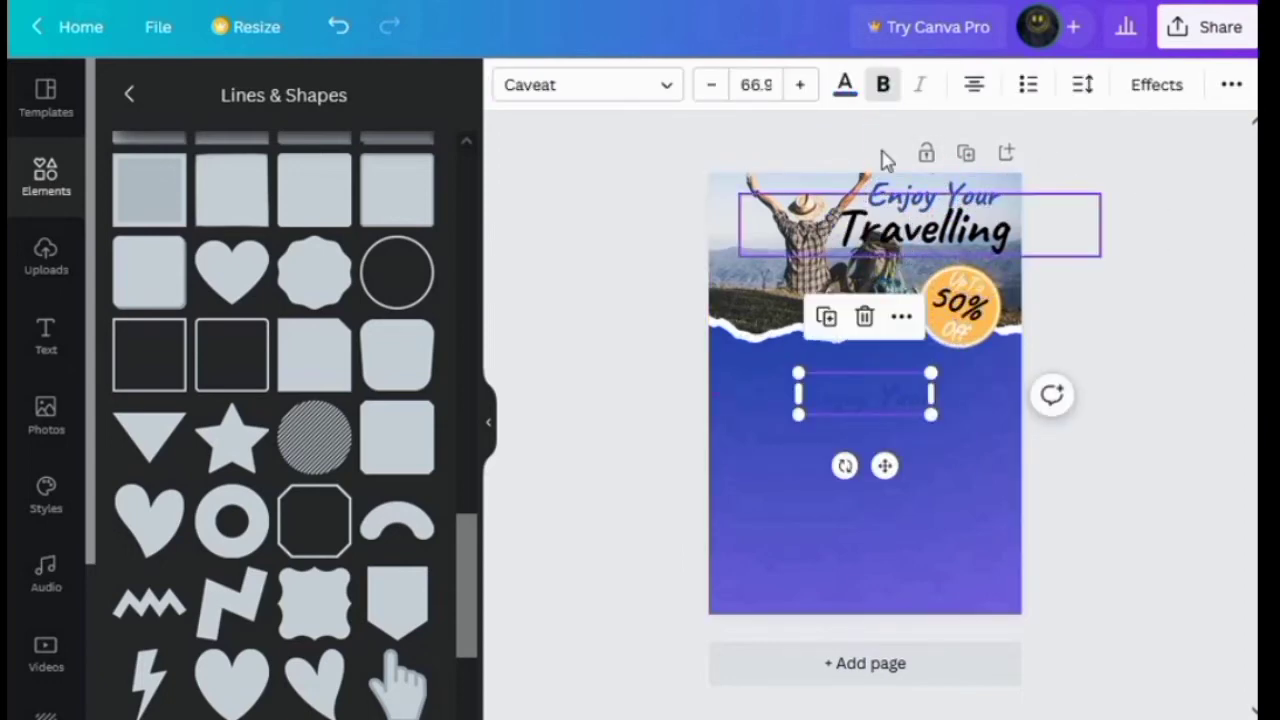
pyautogui.click(843, 88)
pyautogui.click(423, 573)
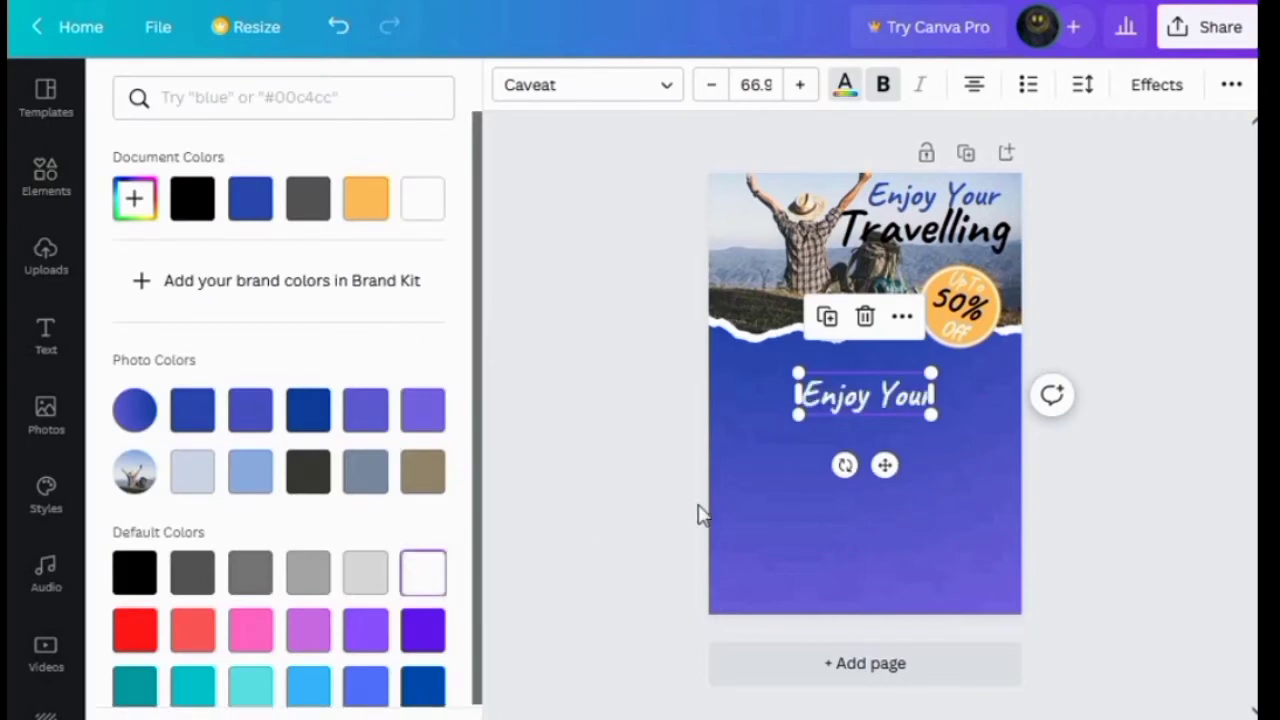
# - Replace the white "Enjoy Your" copy with "Explore The World" copied from the Notepad notes
pyautogui.hotkey('alt', 'Tab')
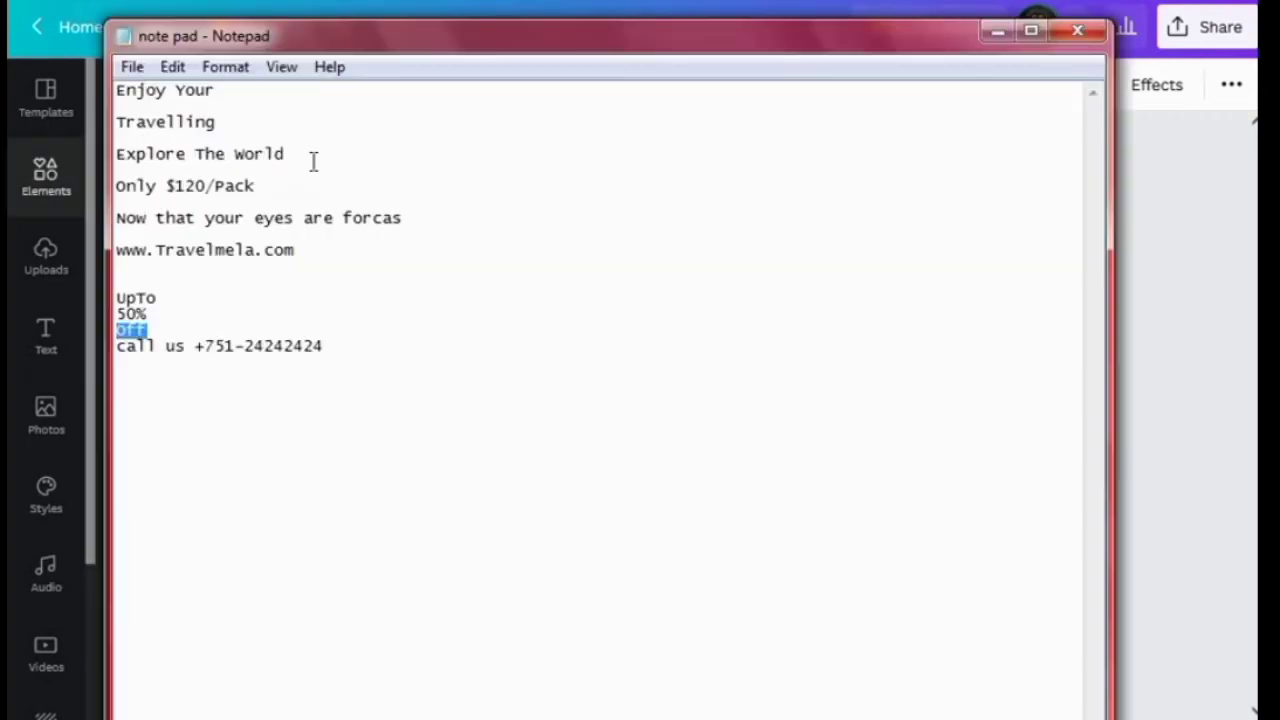
pyautogui.moveTo(290, 154); pyautogui.dragTo(116, 150)
pyautogui.rightClick(128, 160)
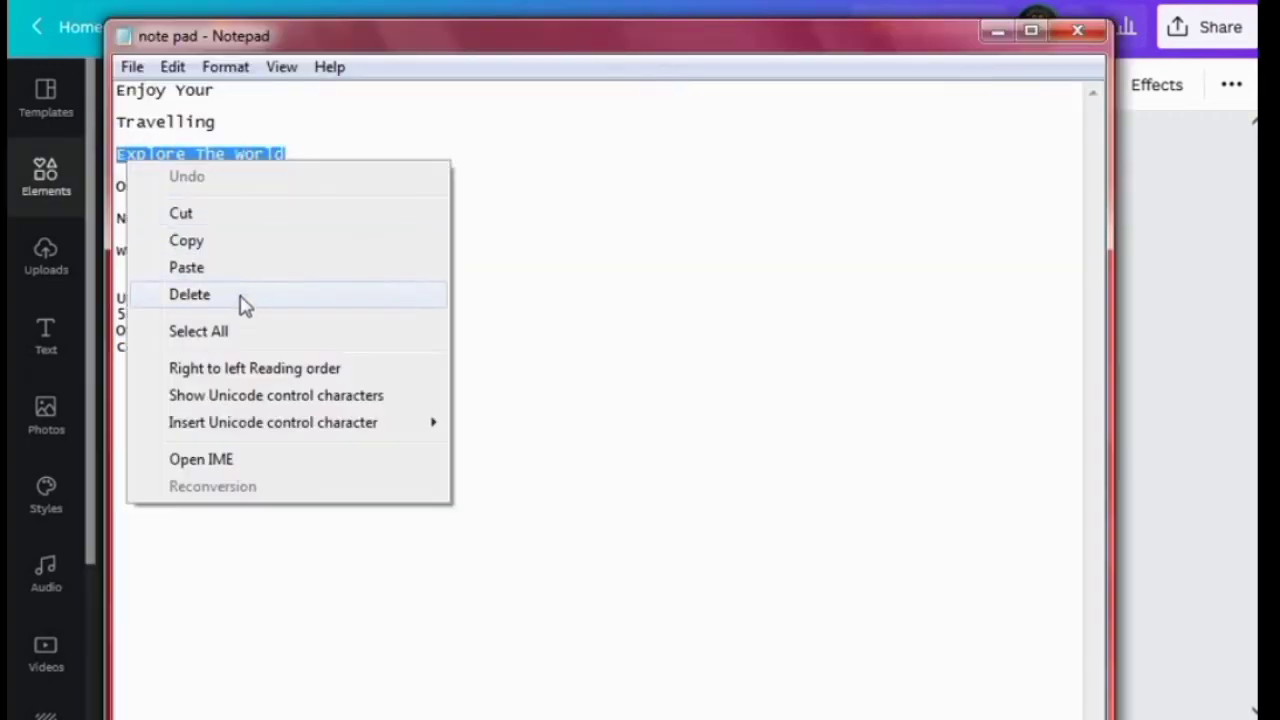
pyautogui.click(191, 244)
pyautogui.hotkey('alt', 'Tab')
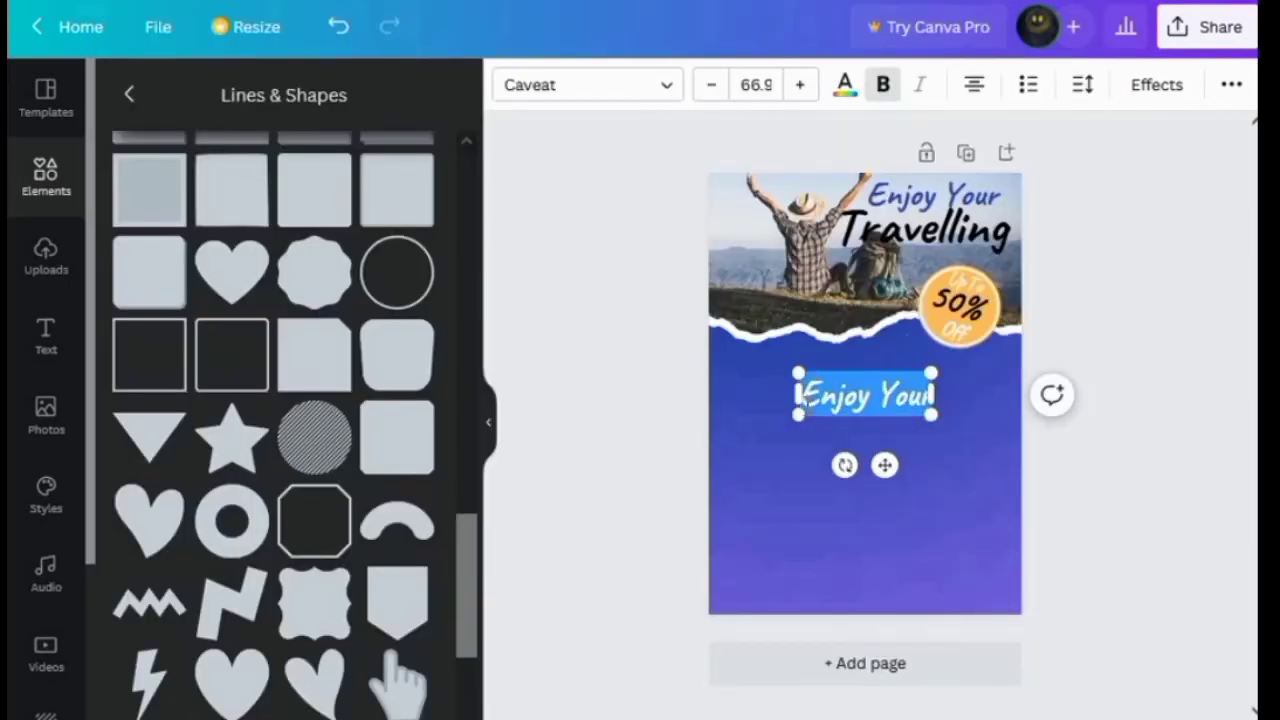
pyautogui.press('BackSpace')
pyautogui.hotkey('ctrl', 'v')
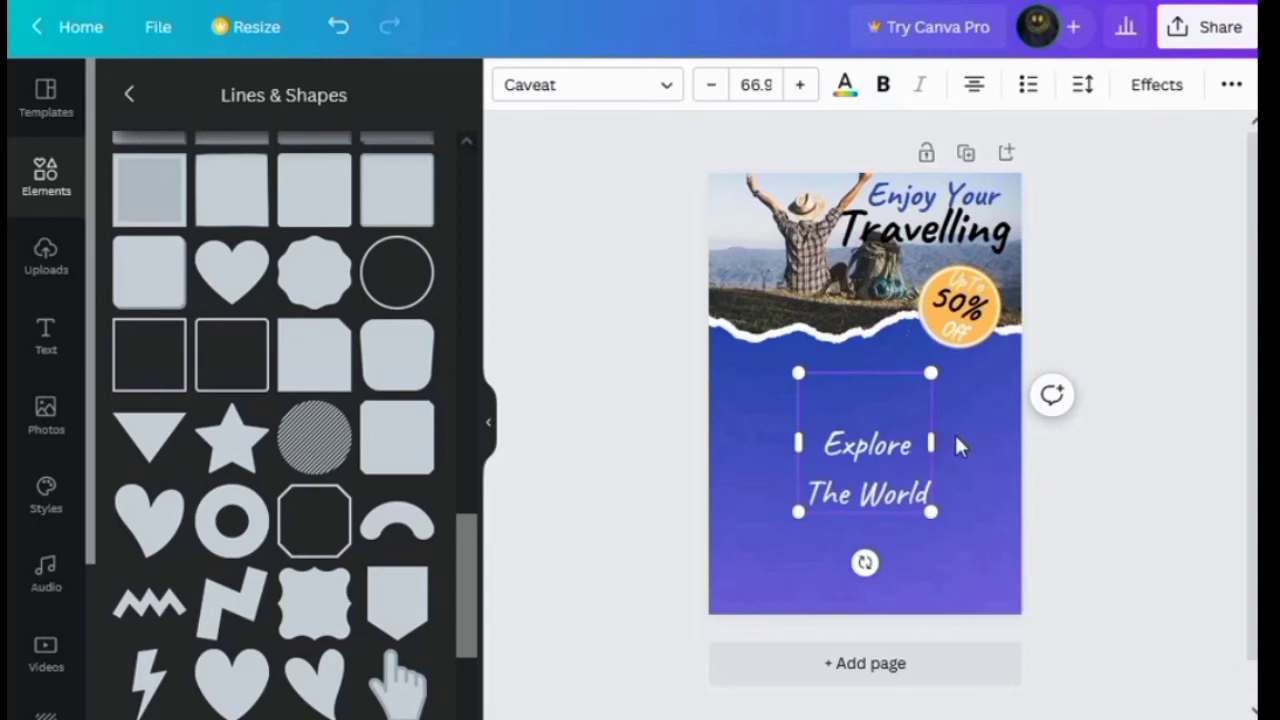
# - Widen the "Explore The World" text box to fit one line, enlarge it to size 73.3, and place it just below the torn edge
pyautogui.moveTo(935, 446); pyautogui.dragTo(1020, 445)
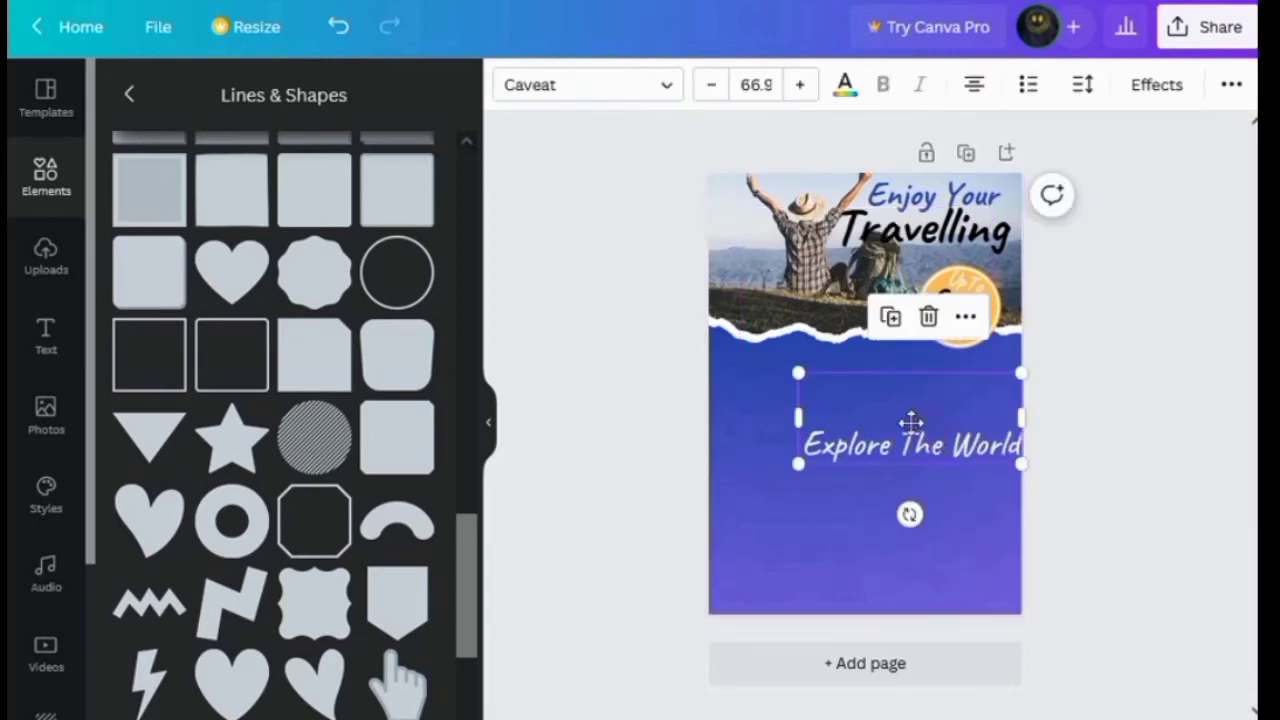
pyautogui.moveTo(911, 423); pyautogui.dragTo(869, 363)
pyautogui.moveTo(975, 396); pyautogui.dragTo(997, 406)
pyautogui.moveTo(907, 397); pyautogui.dragTo(891, 374)
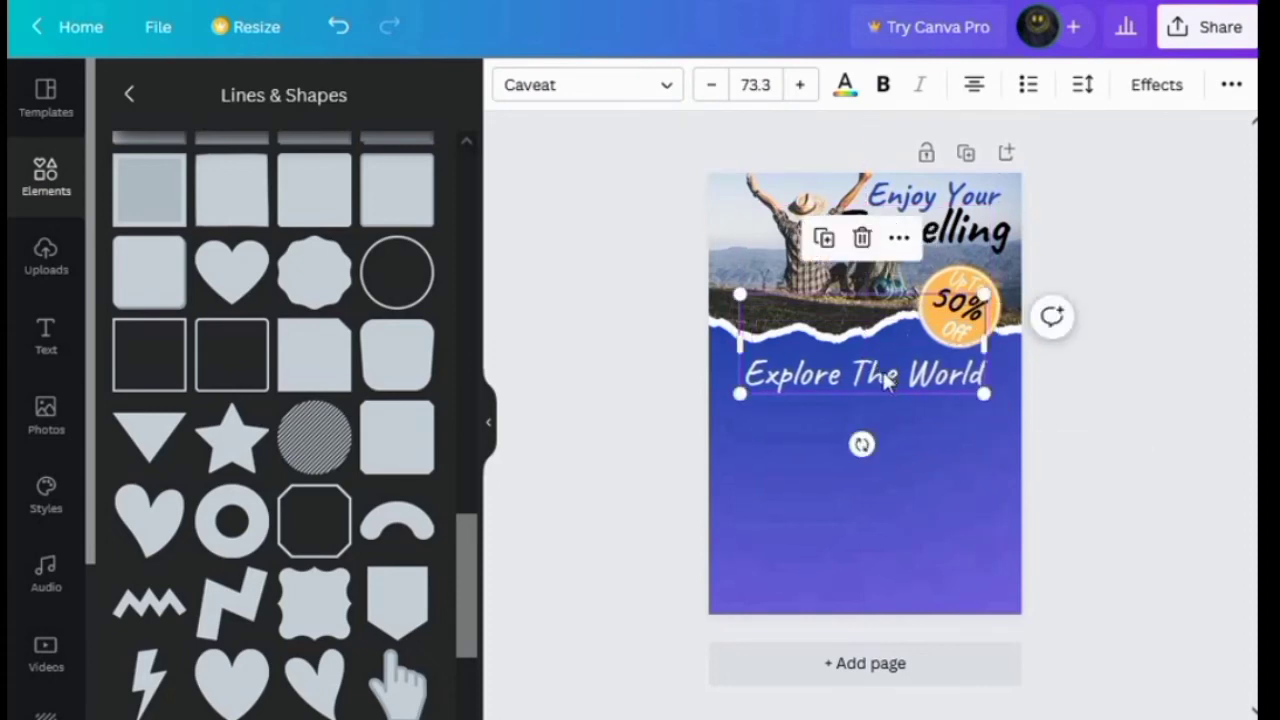
# - Duplicate the "Explore The World" text and move the copy slightly below the original
pyautogui.click(824, 237)
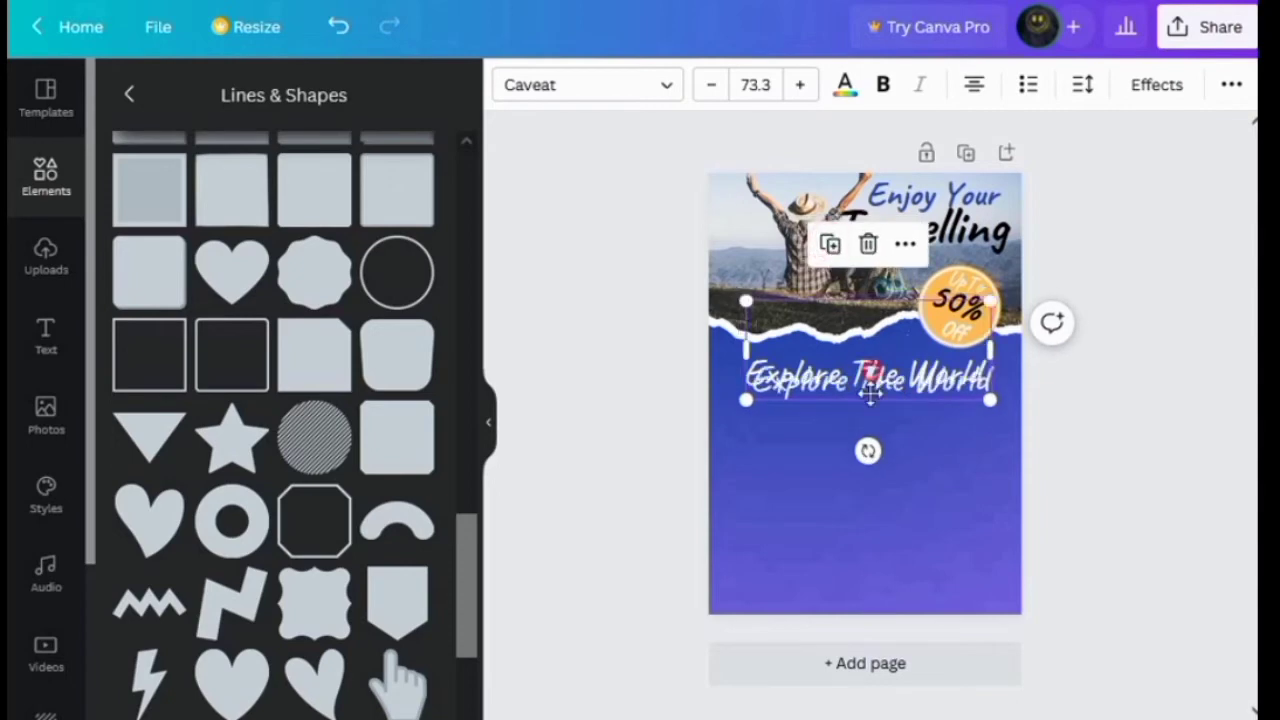
pyautogui.moveTo(871, 392); pyautogui.dragTo(863, 417)
# - Replace the duplicated text with "Only $120/Pack" from the Notepad notes and center it under "Explore The World" at size 48.3
pyautogui.moveTo(255, 186); pyautogui.dragTo(141, 180)
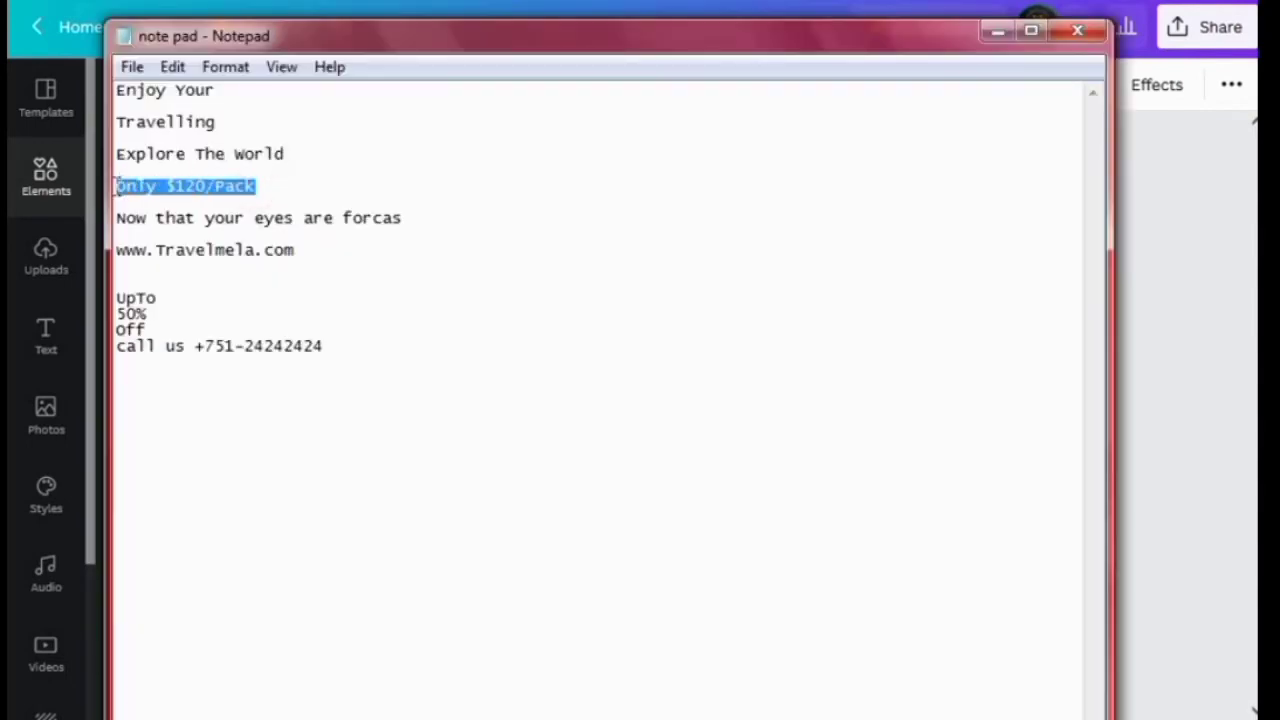
pyautogui.rightClick(190, 195)
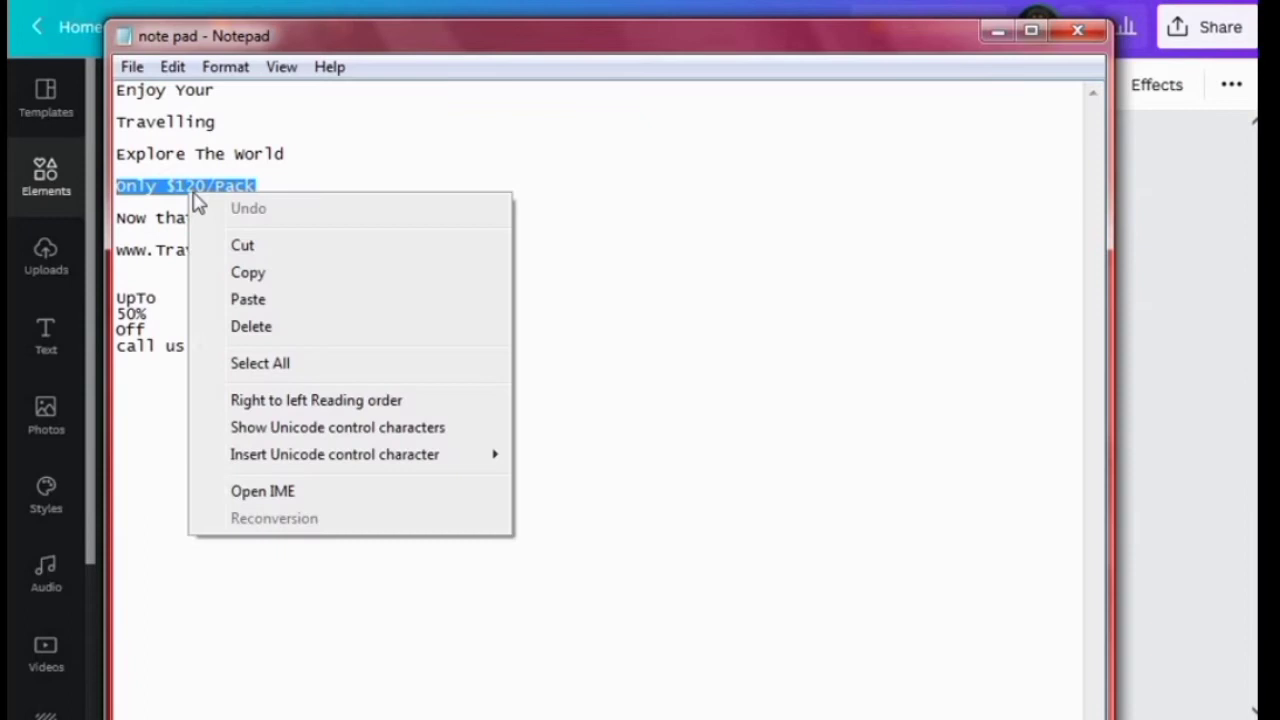
pyautogui.click(232, 273)
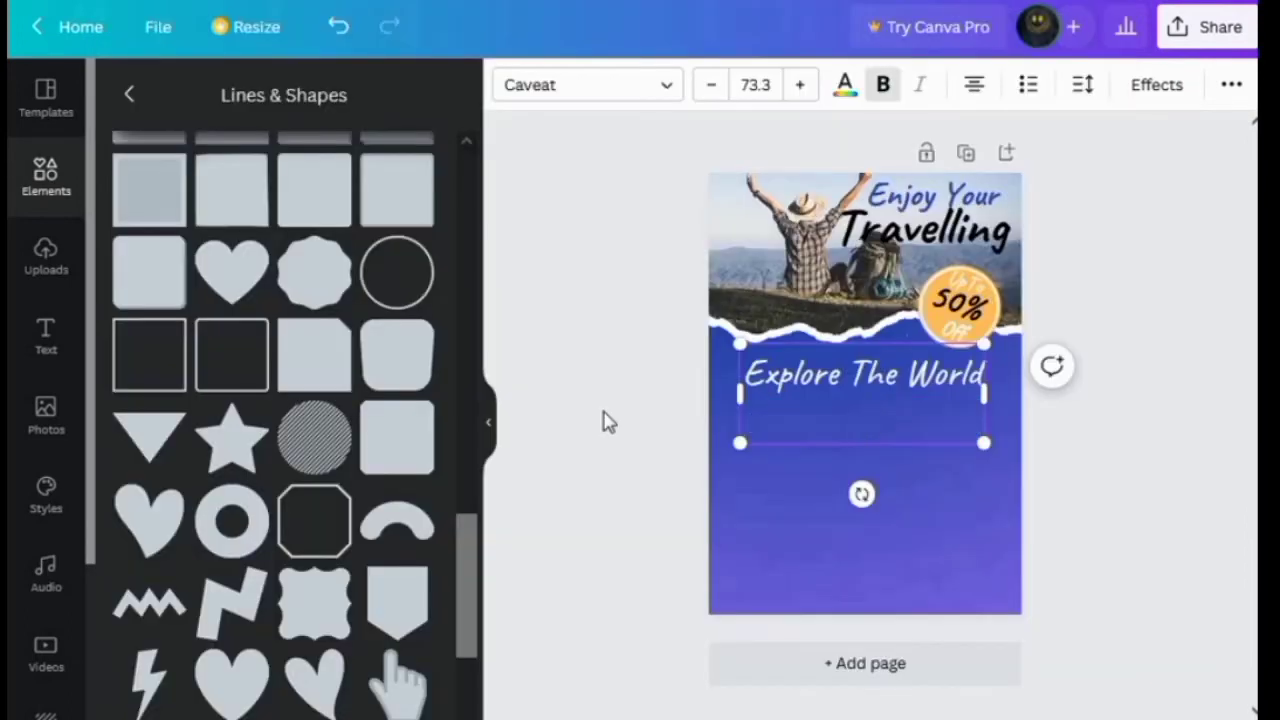
pyautogui.hotkey('ctrl', 'v')
pyautogui.moveTo(984, 343); pyautogui.dragTo(914, 409)
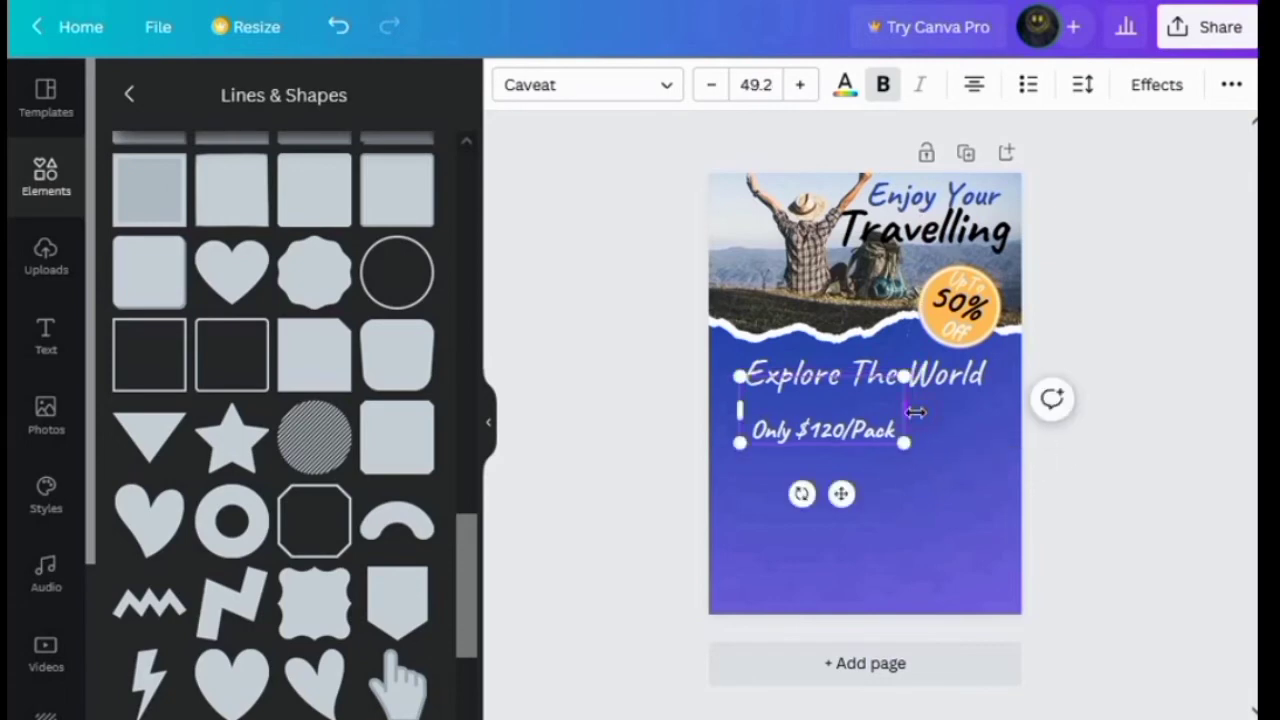
pyautogui.moveTo(830, 430); pyautogui.dragTo(873, 403)
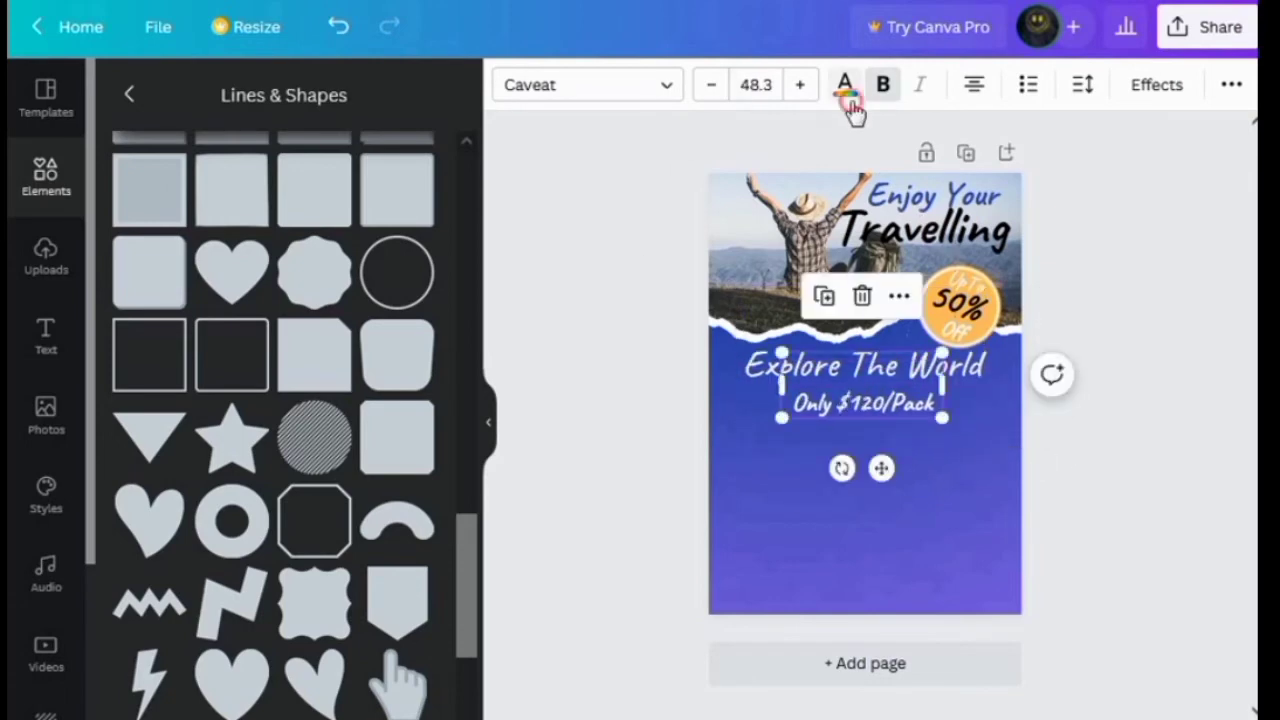
# - Color the "Only $120/Pack" text light gray
pyautogui.click(843, 88)
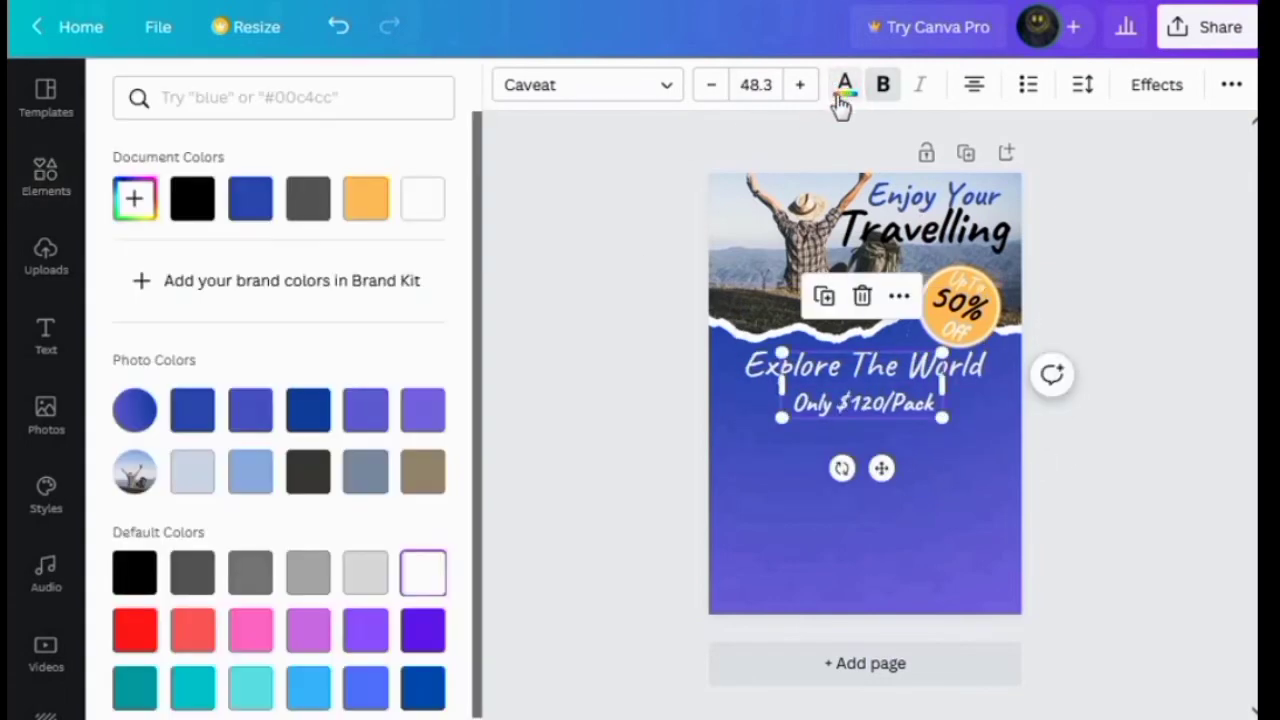
pyautogui.click(368, 574)
pyautogui.click(309, 573)
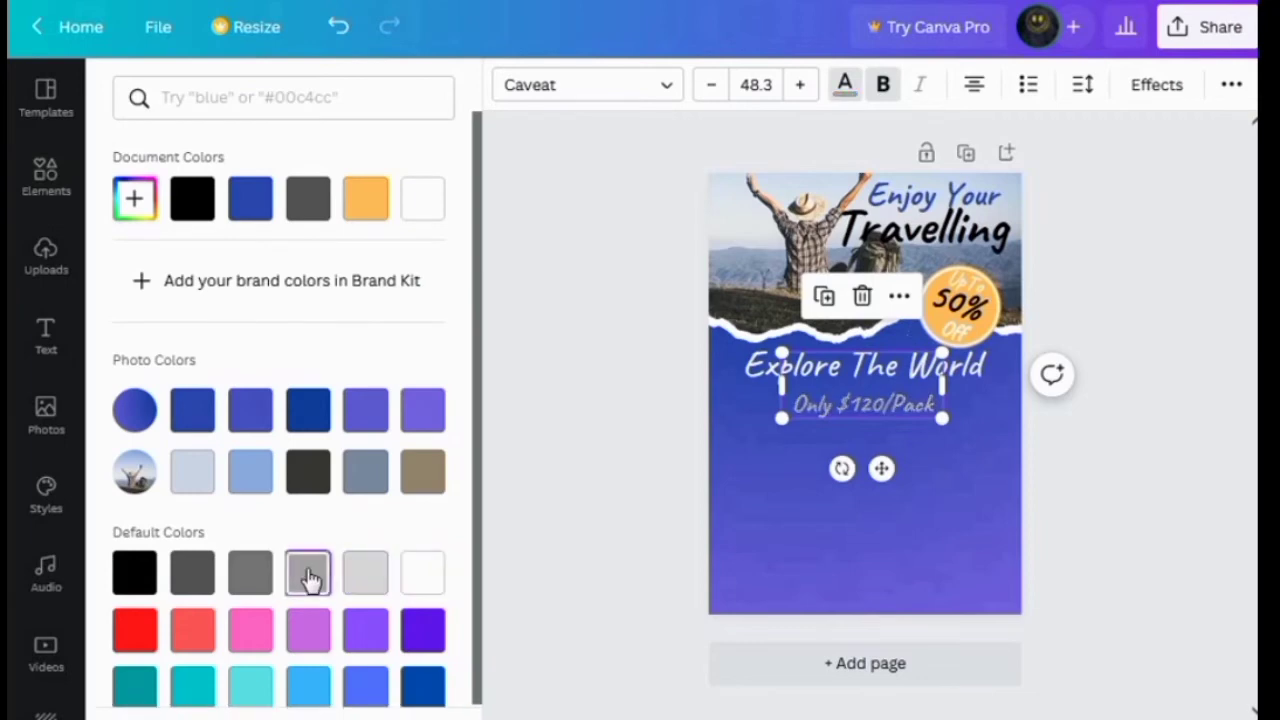
pyautogui.click(366, 576)
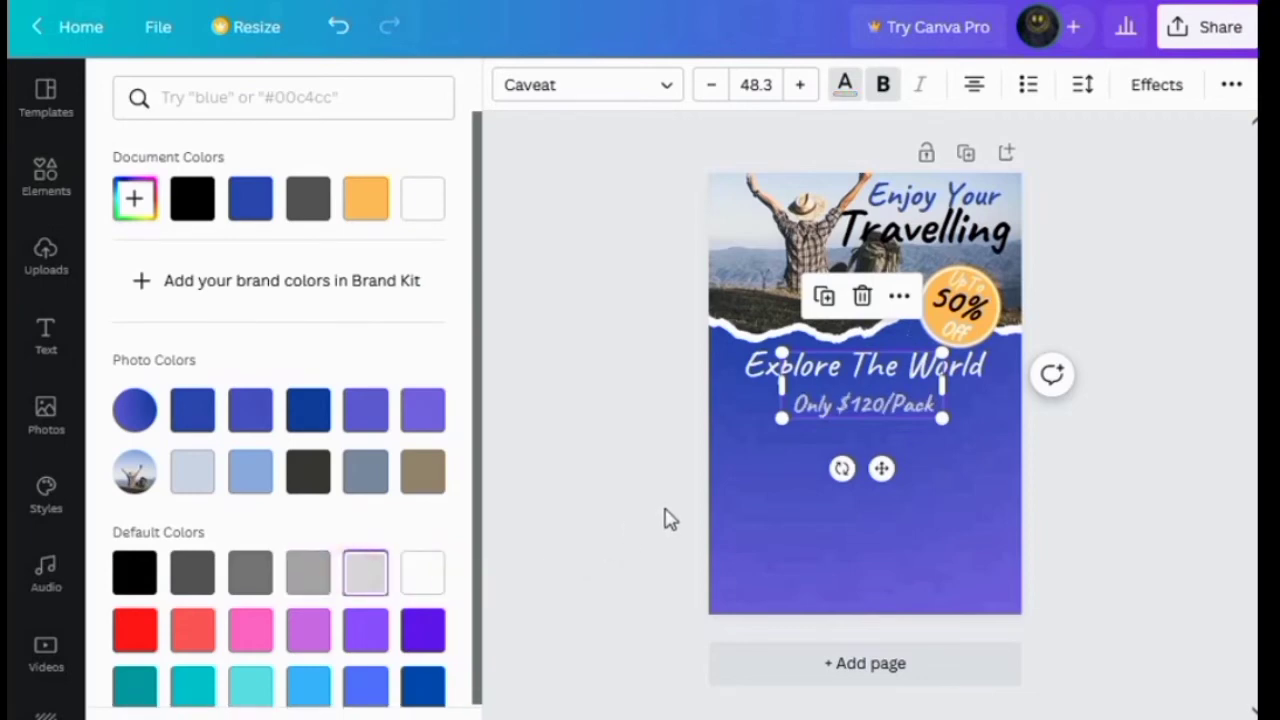
# - Change the font of "Only $120/Pack" to Agrandir and remove its bold formatting
pyautogui.click(816, 400)
pyautogui.click(660, 90)
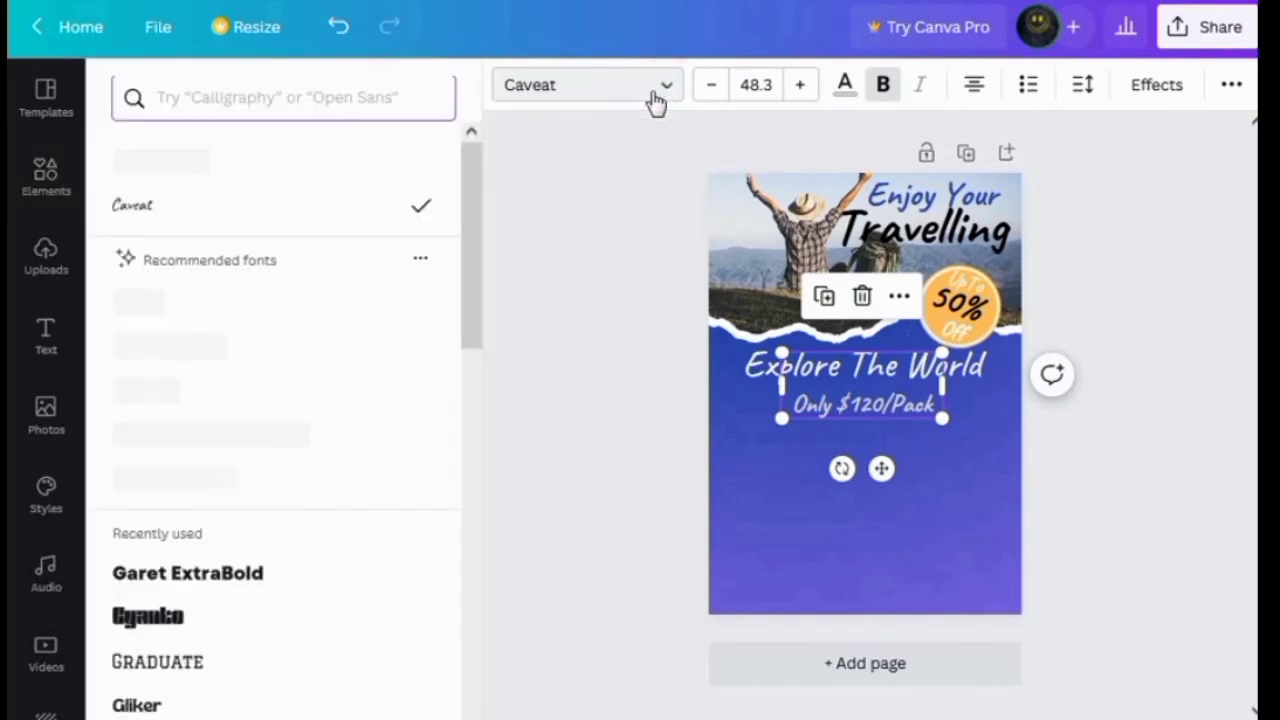
pyautogui.click(190, 300)
pyautogui.scroll(-5, 170, 600)
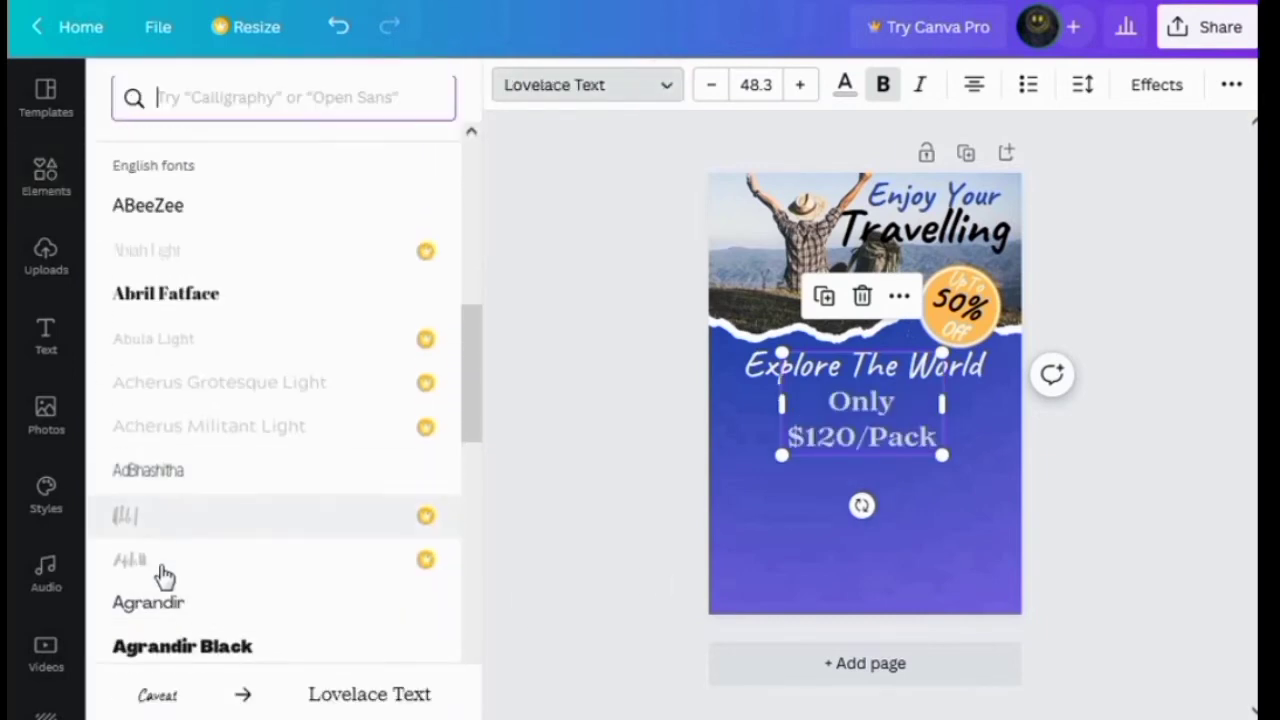
pyautogui.click(157, 605)
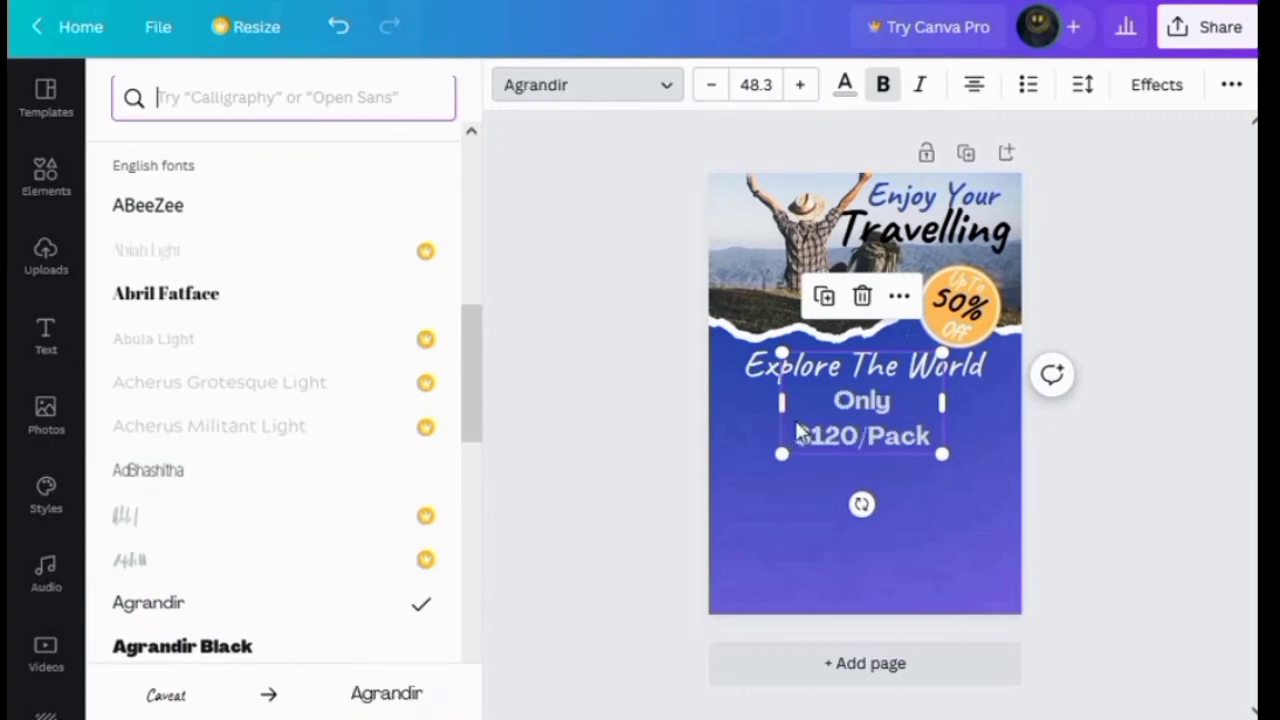
pyautogui.click(885, 90)
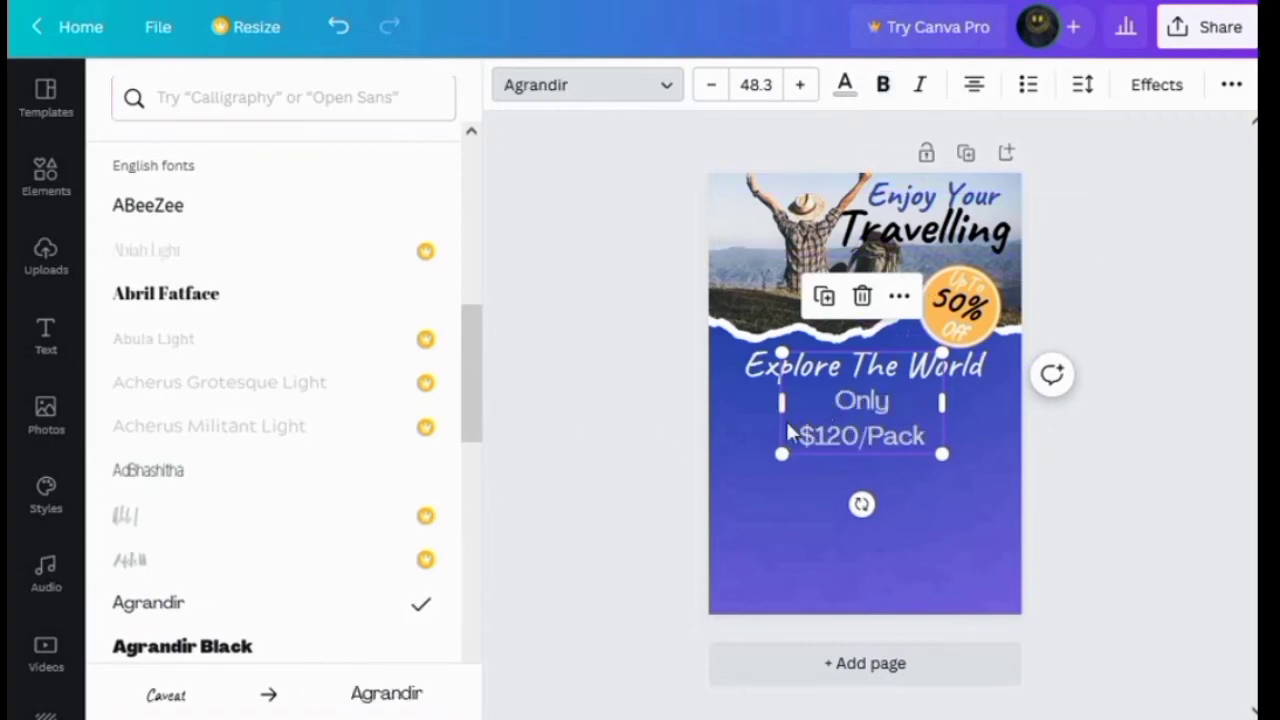
# - Widen the "Only $120/Pack" text box to fit one line and center it just below "Explore The World"
pyautogui.moveTo(750, 407); pyautogui.dragTo(726, 409)
pyautogui.moveTo(854, 463); pyautogui.dragTo(884, 469)
pyautogui.moveTo(762, 355); pyautogui.dragTo(796, 363)
pyautogui.moveTo(903, 469); pyautogui.dragTo(875, 464)
pyautogui.press('Escape')
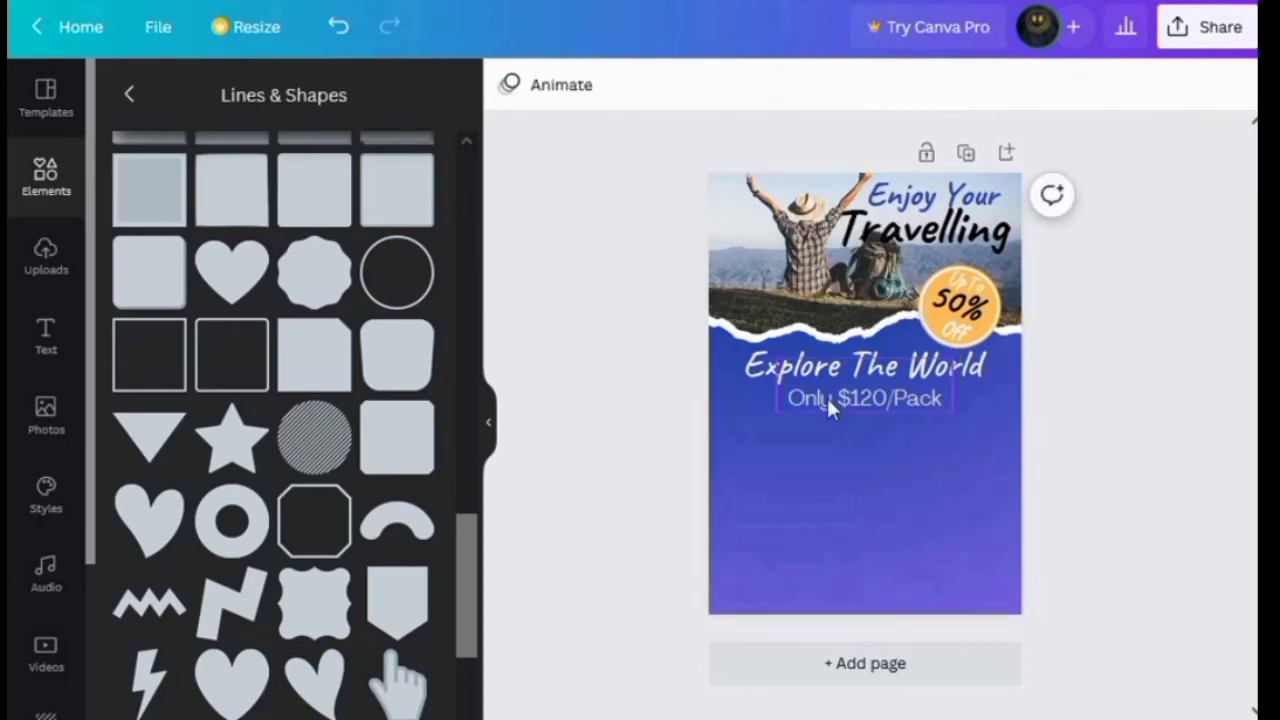
# - Insert the recently used torn-paper frame, tilt it counterclockwise, and place it partly off the flyer's bottom-right corner
pyautogui.click(45, 190)
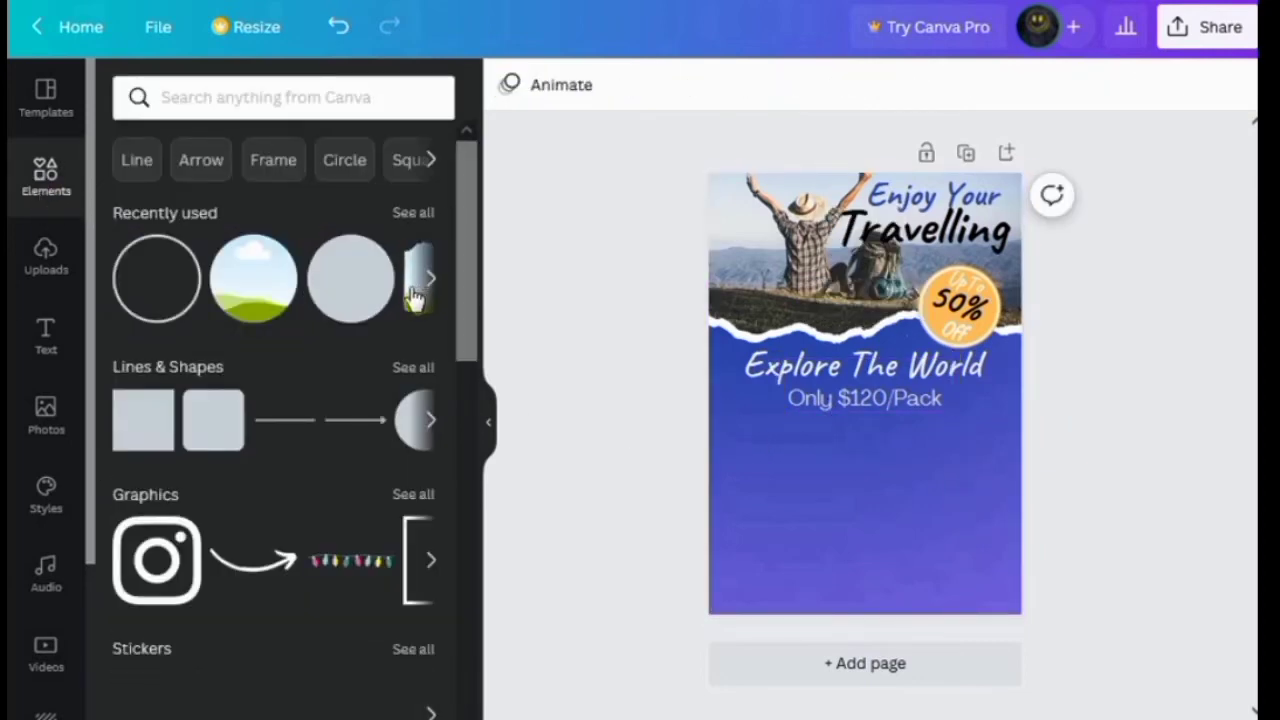
pyautogui.click(413, 212)
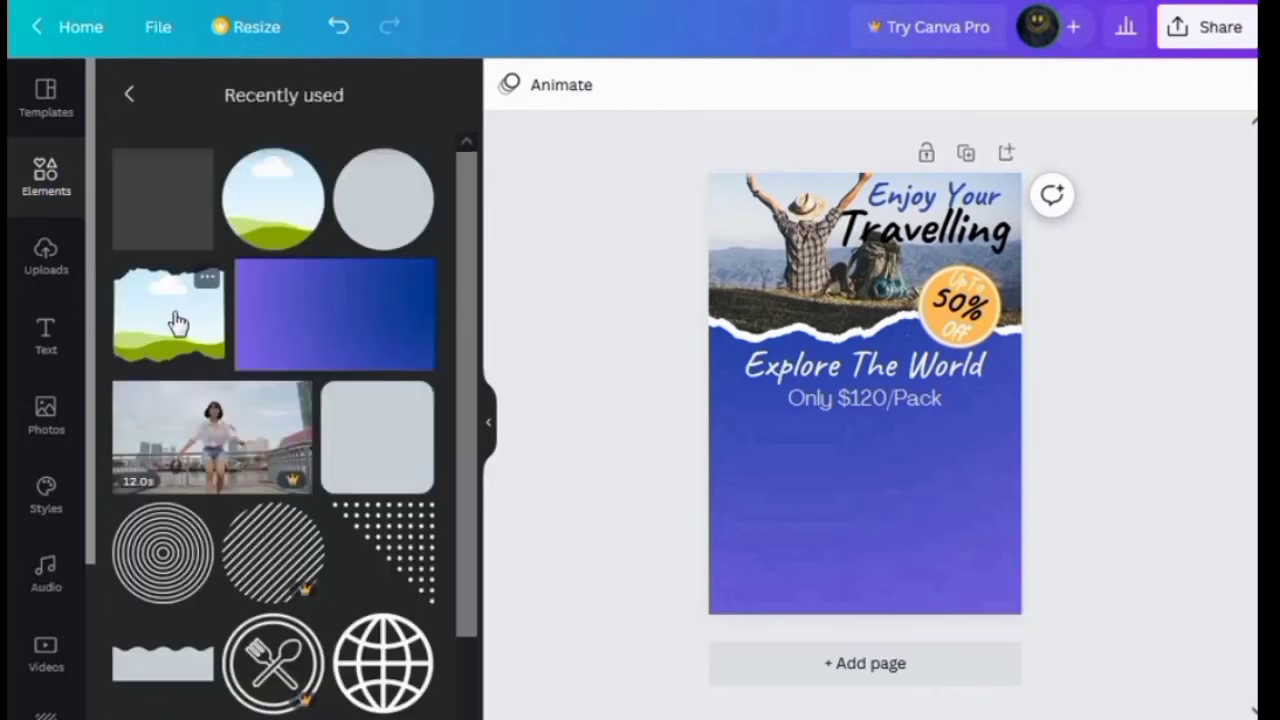
pyautogui.click(175, 322)
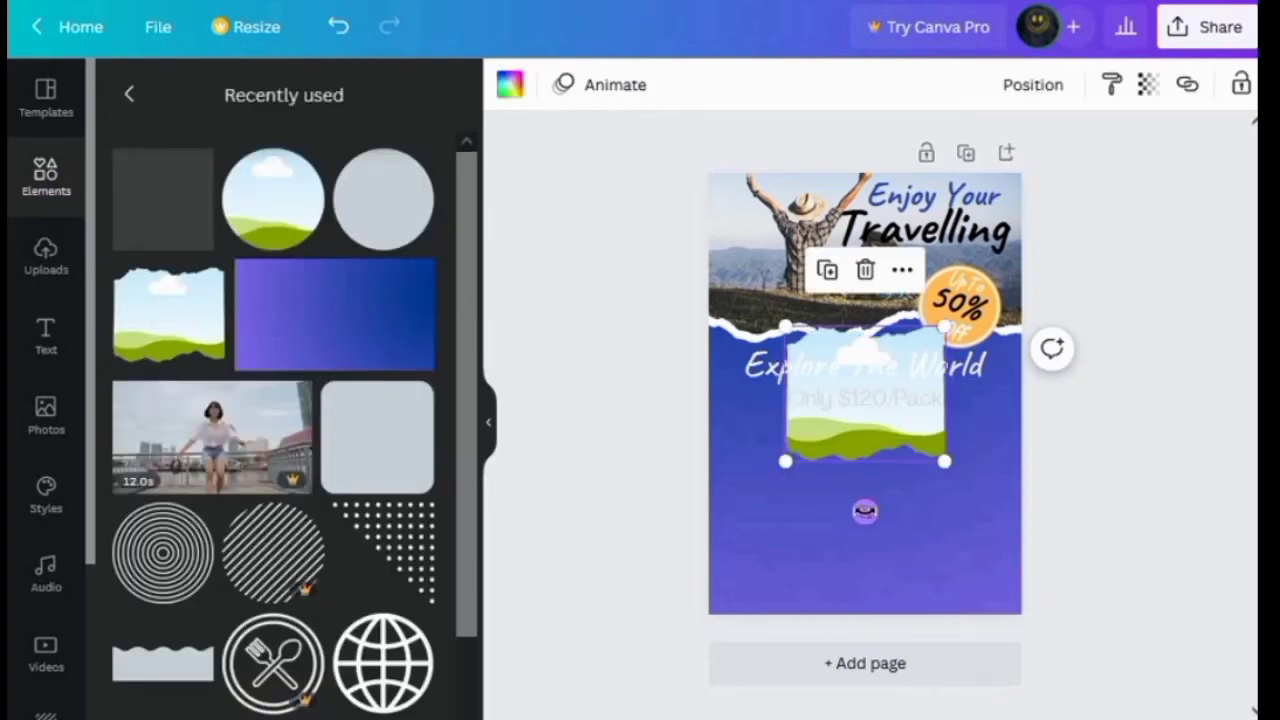
pyautogui.moveTo(865, 511); pyautogui.dragTo(946, 537)
pyautogui.click(932, 610)
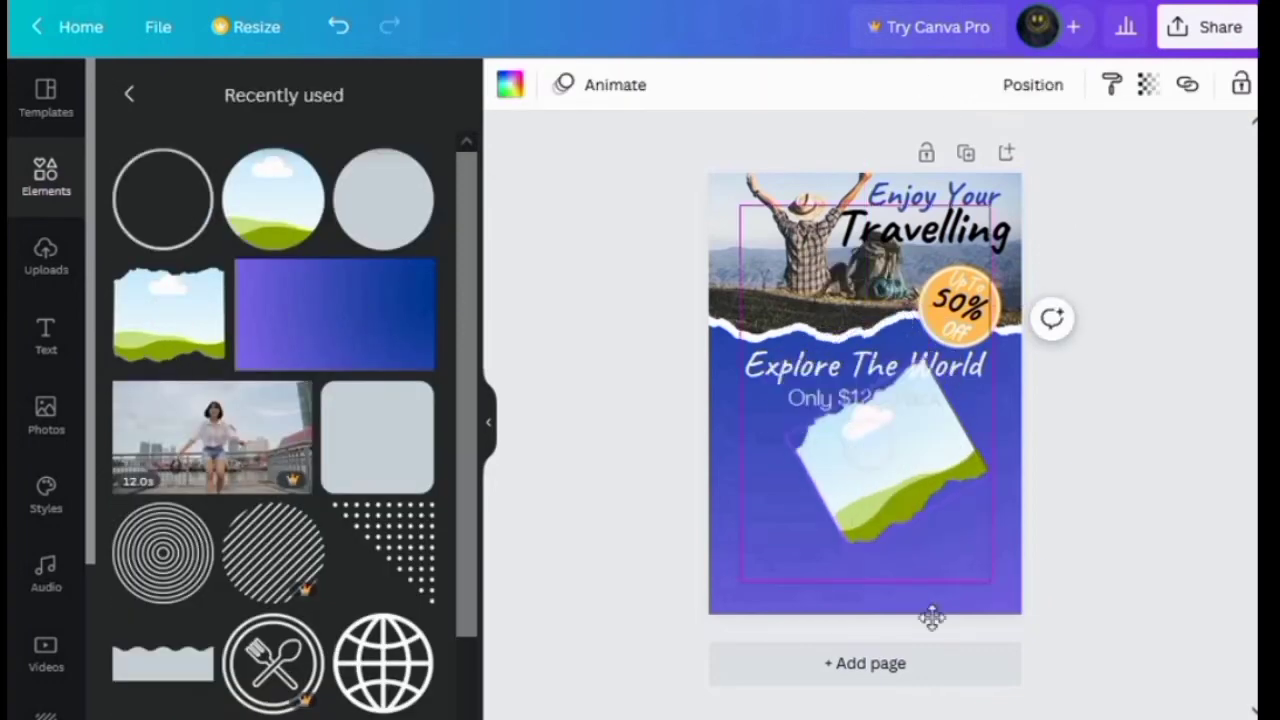
pyautogui.moveTo(932, 617); pyautogui.dragTo(1016, 686)
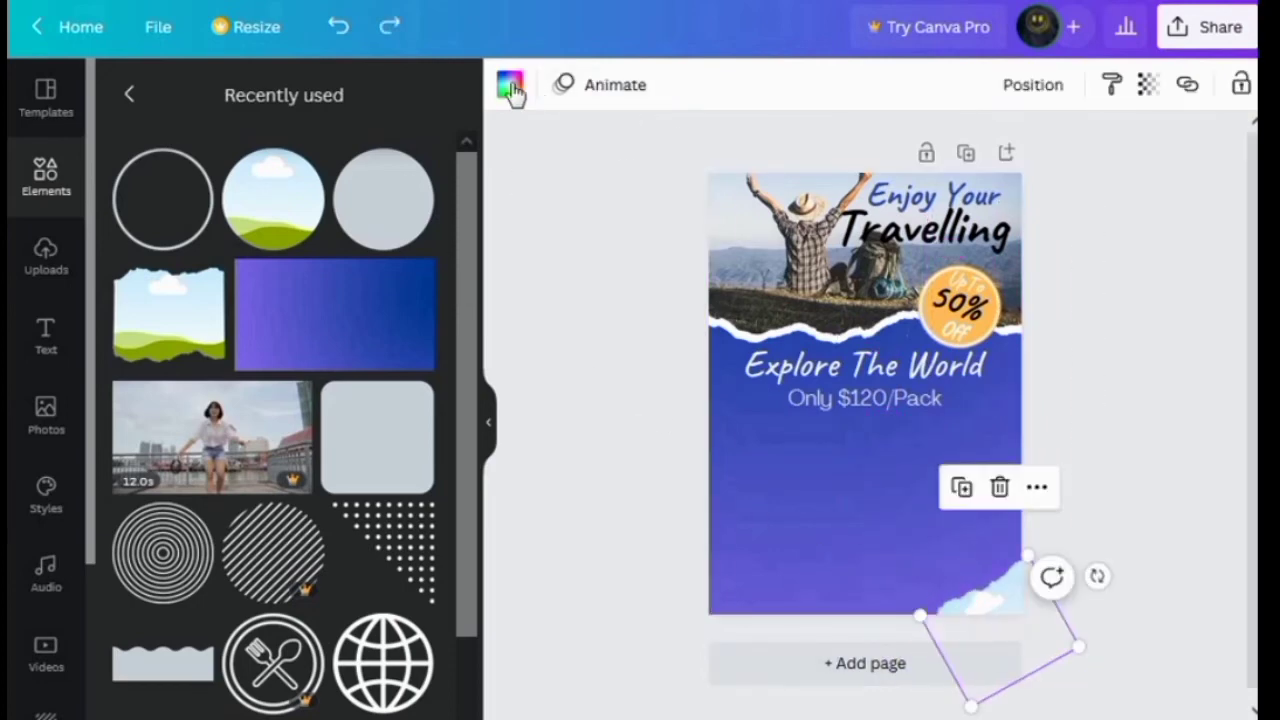
# - Fill the torn-paper frame in the flyer's corner with white
pyautogui.click(511, 88)
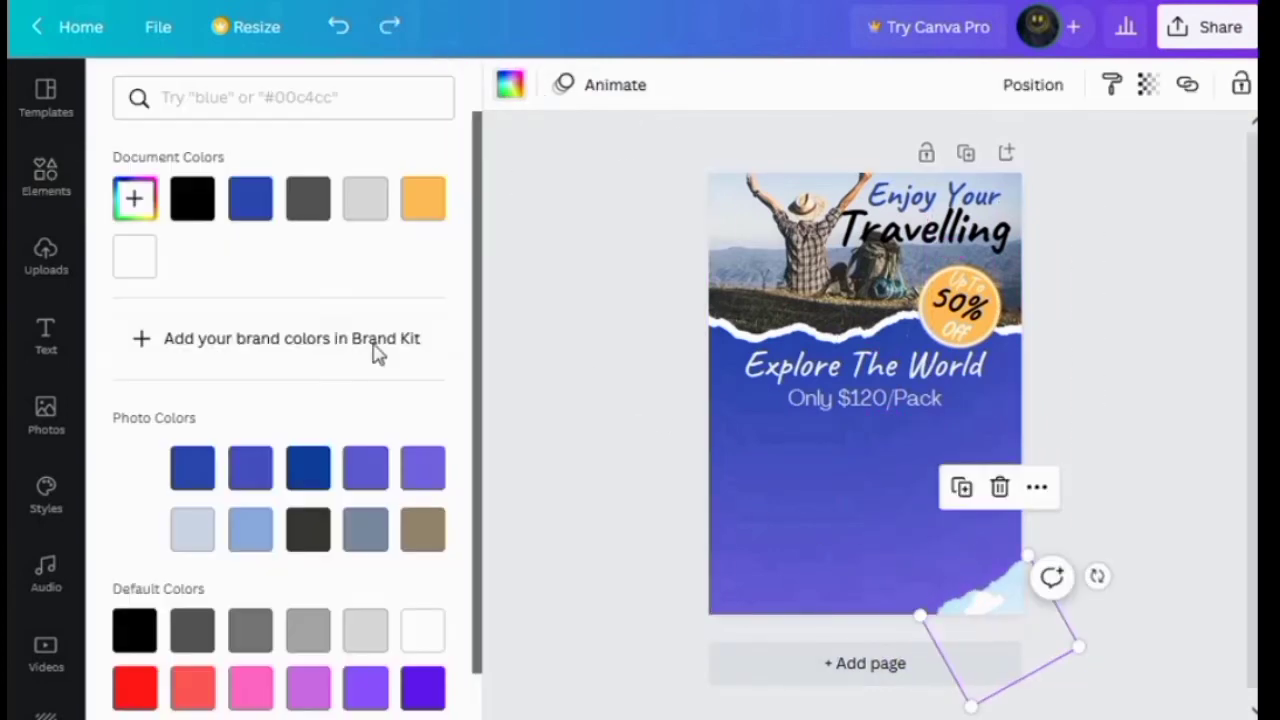
pyautogui.click(424, 628)
pyautogui.press('Escape')
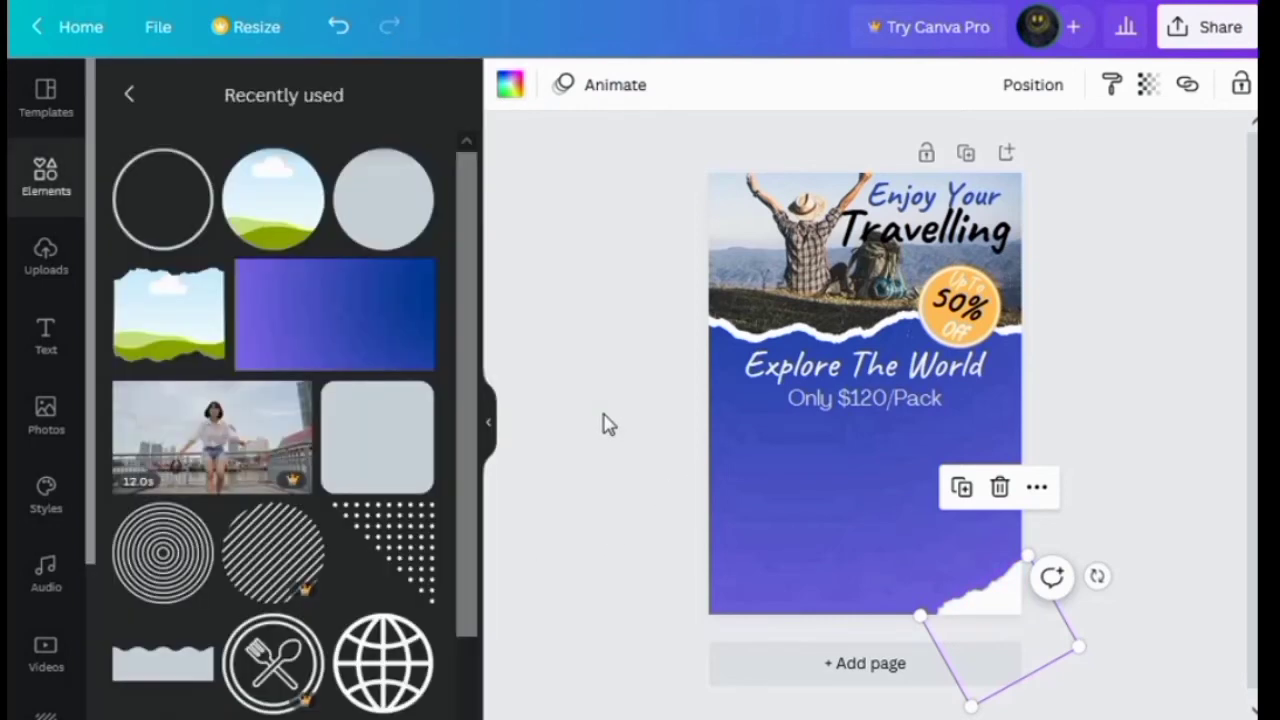
# - Insert a second torn-paper frame, tilt it like the first, and place it over the white corner piece
pyautogui.click(172, 312)
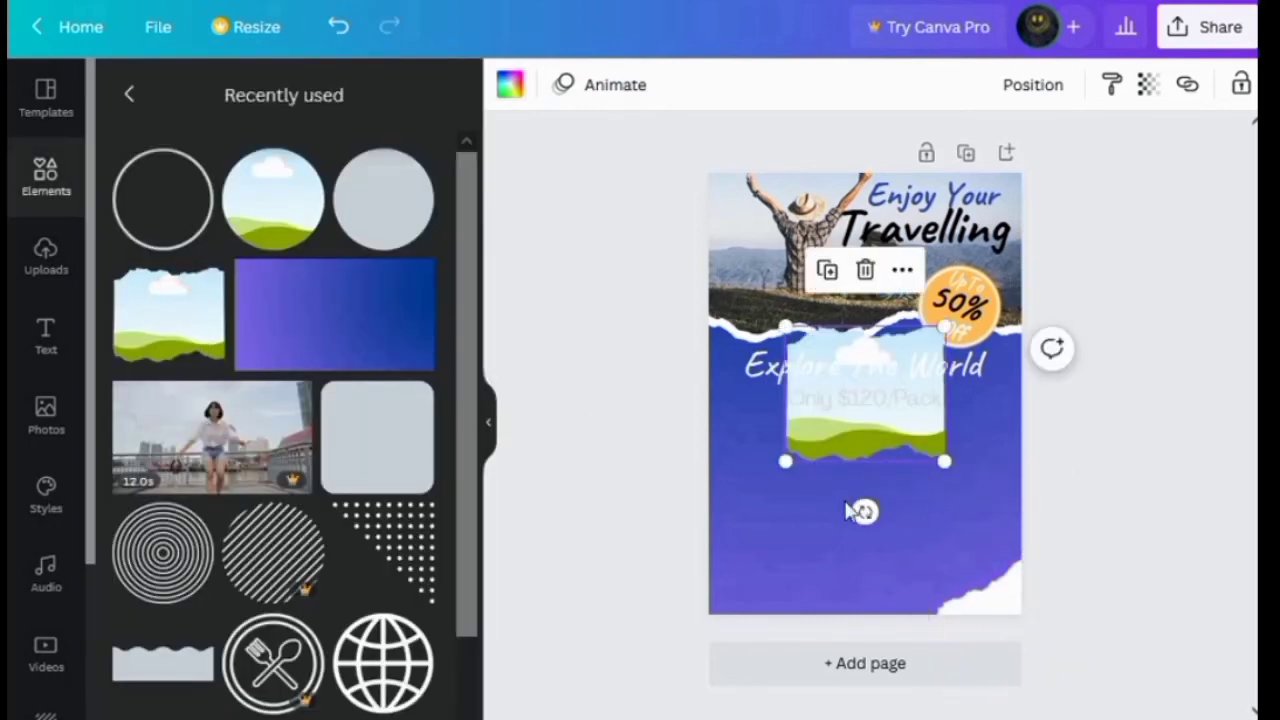
pyautogui.moveTo(849, 511); pyautogui.dragTo(987, 541)
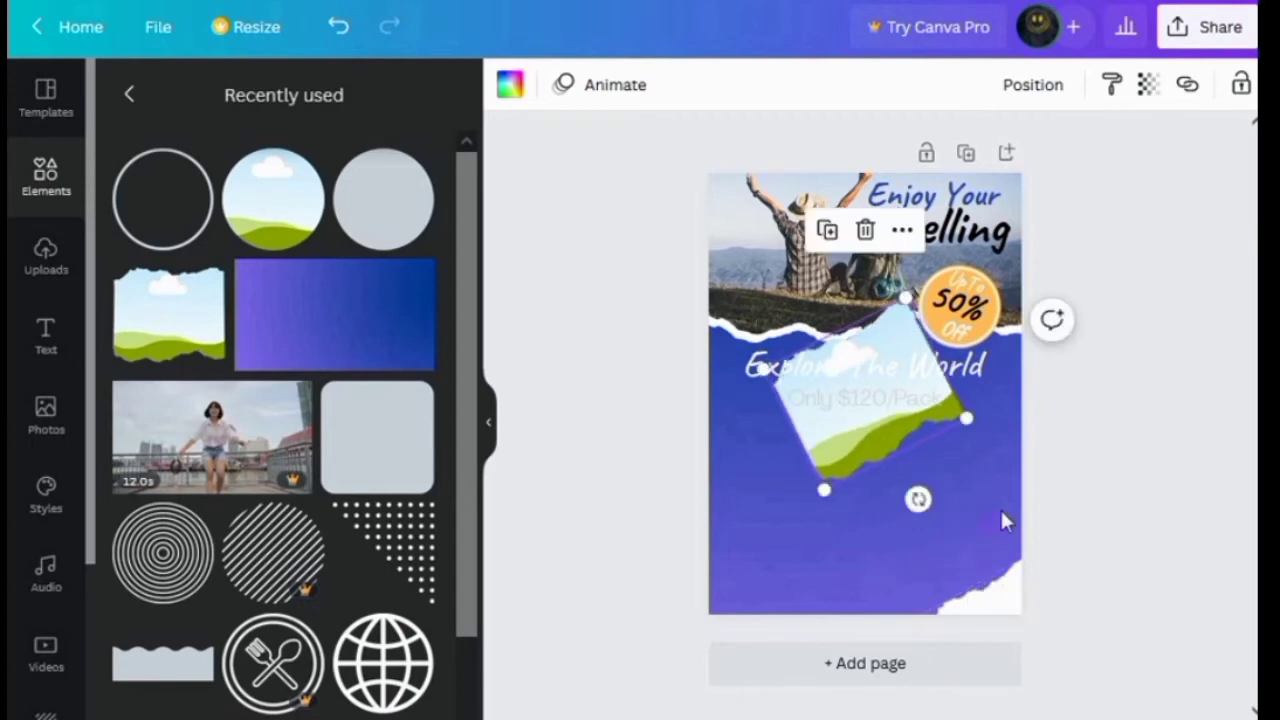
pyautogui.moveTo(880, 430); pyautogui.dragTo(1014, 651)
# - Color the second torn-paper frame purple like the background and shift it toward the corner, leaving a white torn edge
pyautogui.click(512, 88)
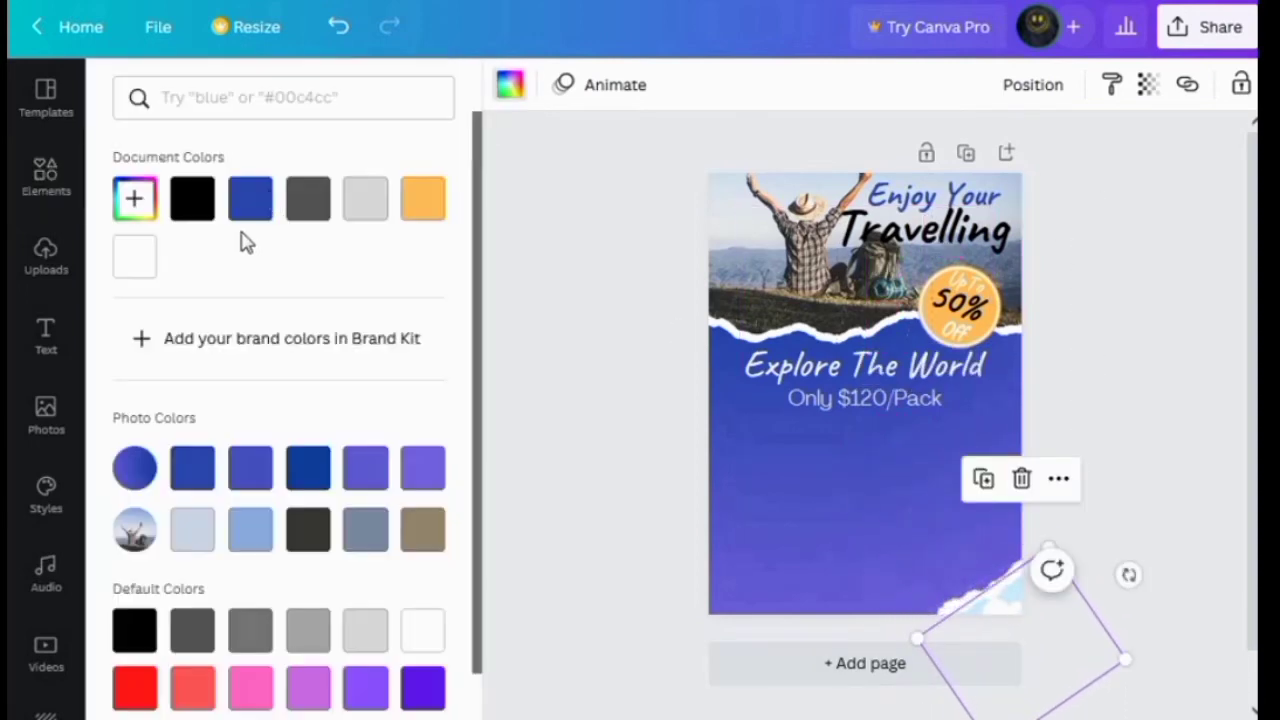
pyautogui.moveTo(985, 592); pyautogui.dragTo(1003, 605)
pyautogui.moveTo(998, 604); pyautogui.dragTo(998, 604)
pyautogui.click(1118, 497)
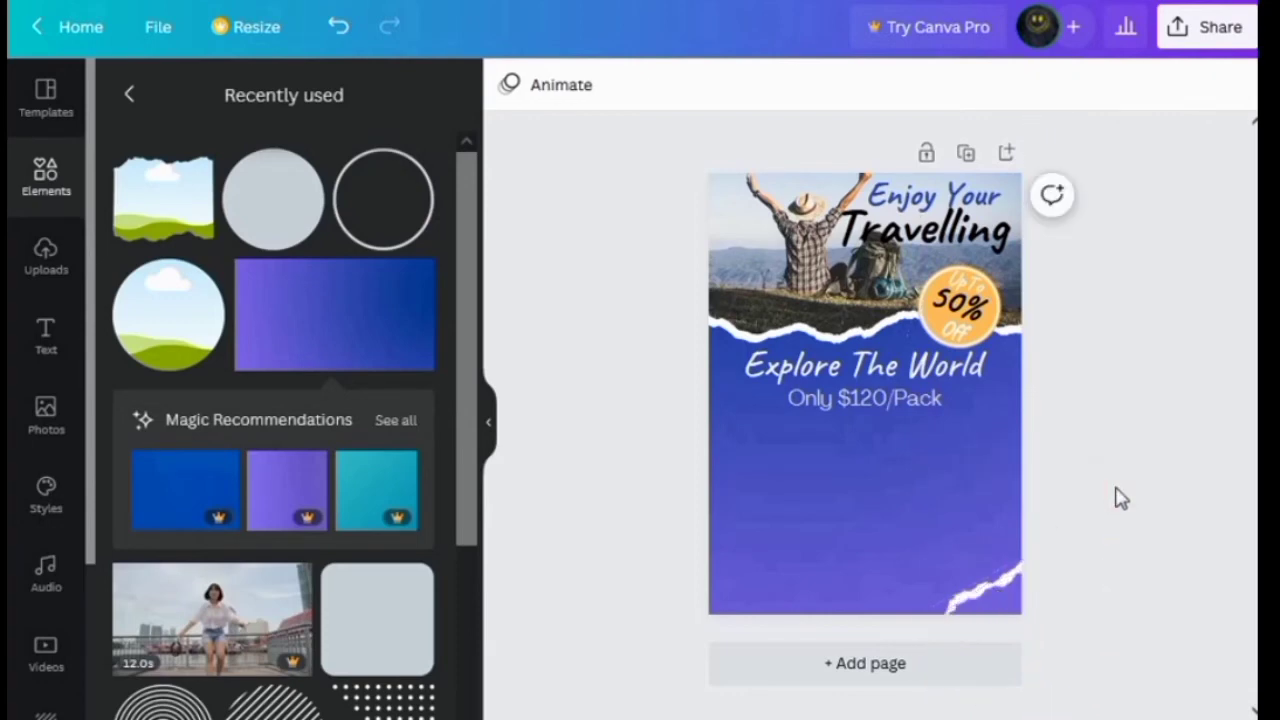
# - Add a small white circle outline on the flyer's left side below the "Only $120/Pack" text
pyautogui.click(393, 207)
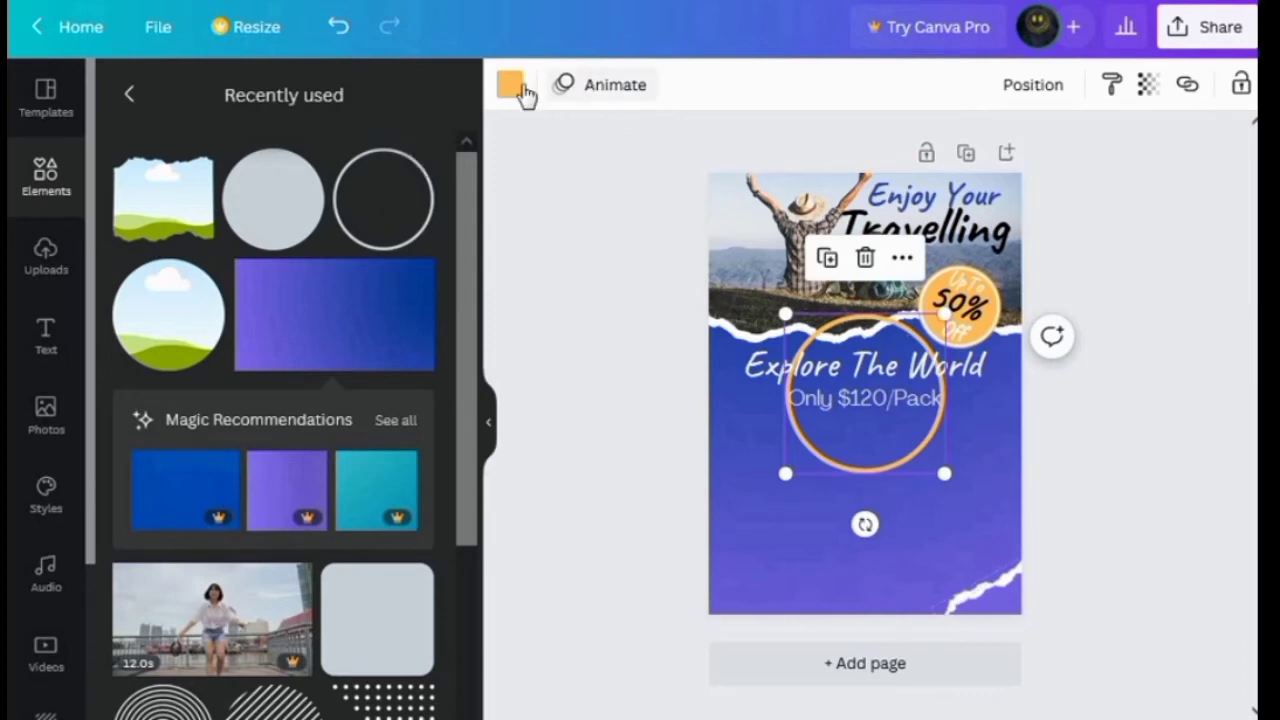
pyautogui.moveTo(862, 468); pyautogui.dragTo(817, 563)
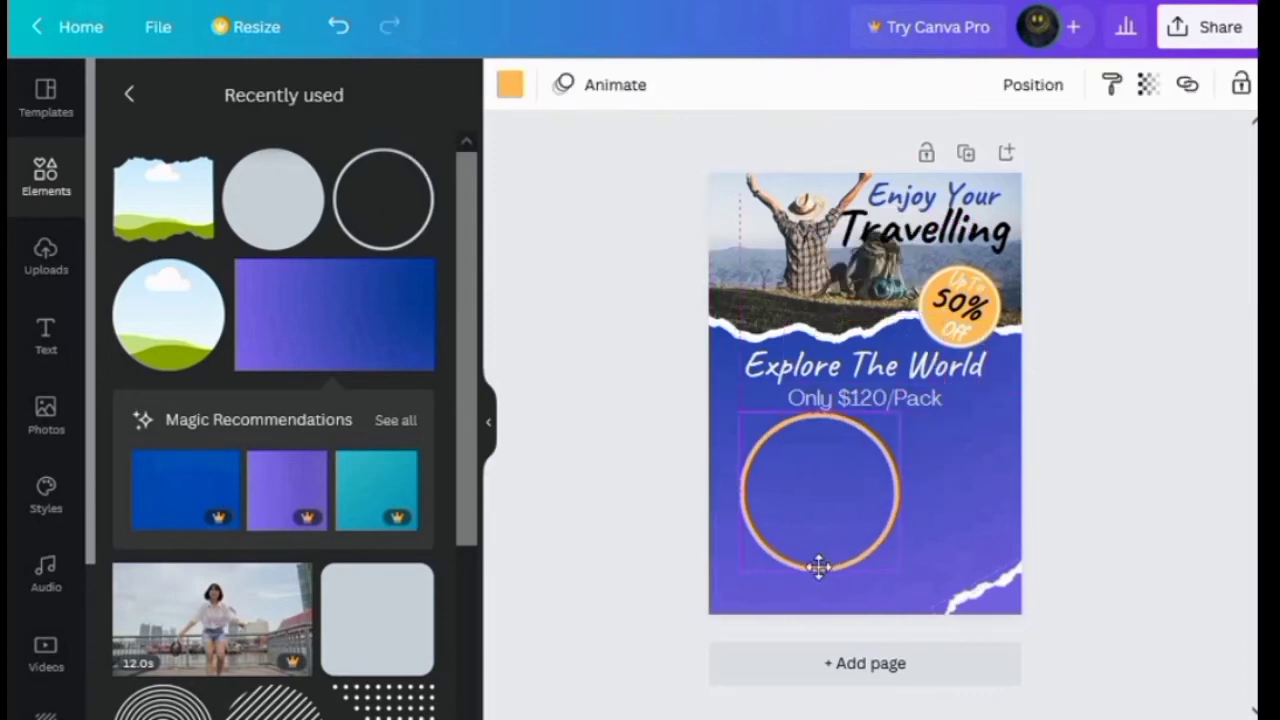
pyautogui.moveTo(894, 571); pyautogui.dragTo(812, 484)
pyautogui.click(511, 86)
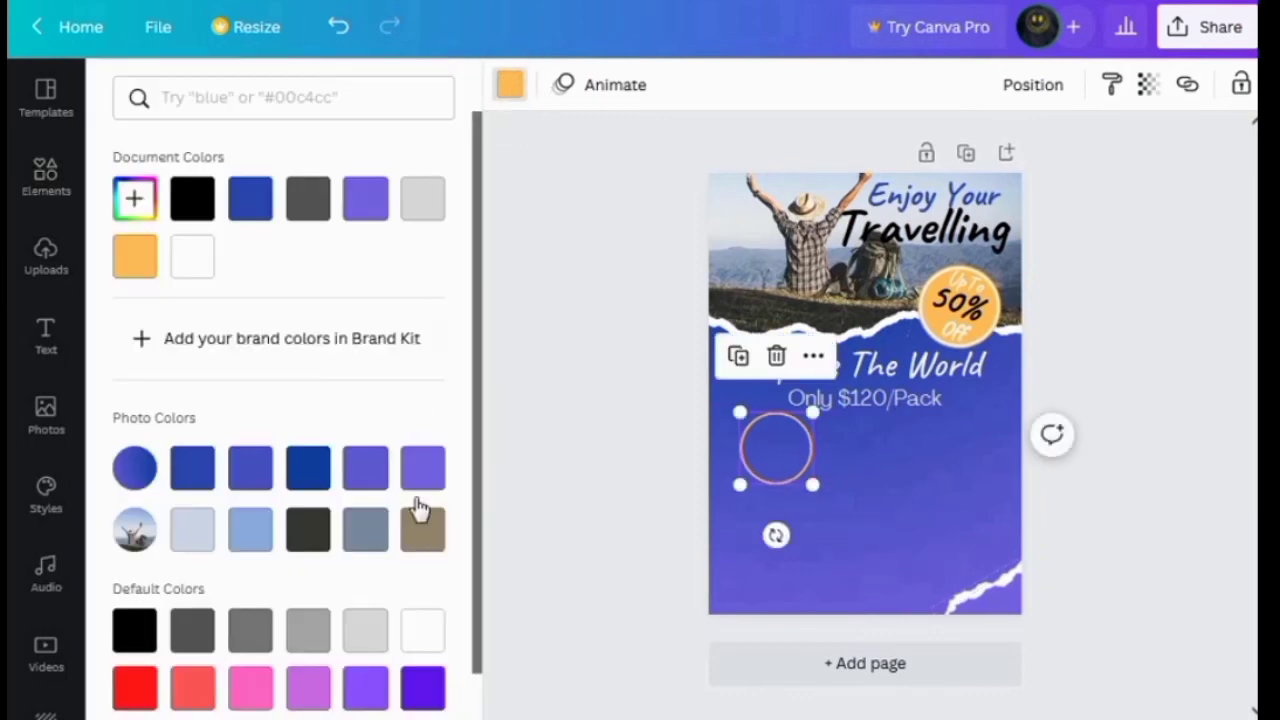
pyautogui.click(423, 632)
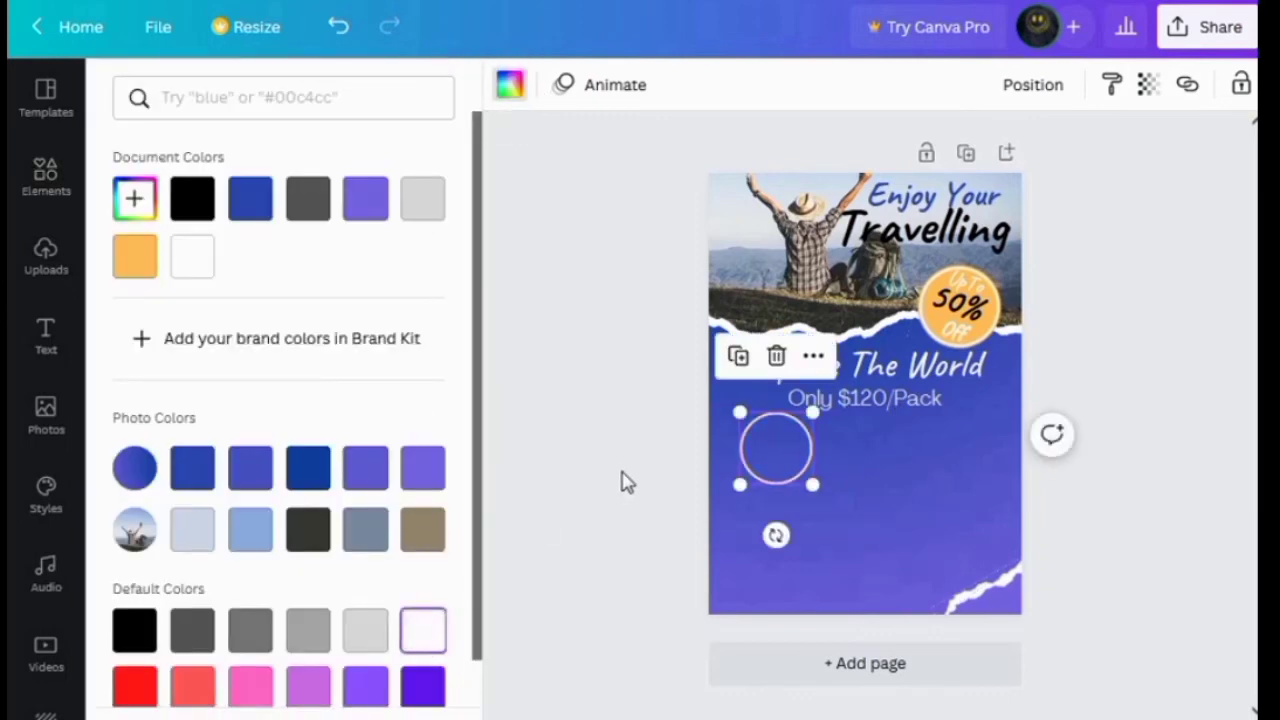
# - Duplicate the white circle outline and arrange three circles in an evenly spaced row below the price text
pyautogui.click(738, 357)
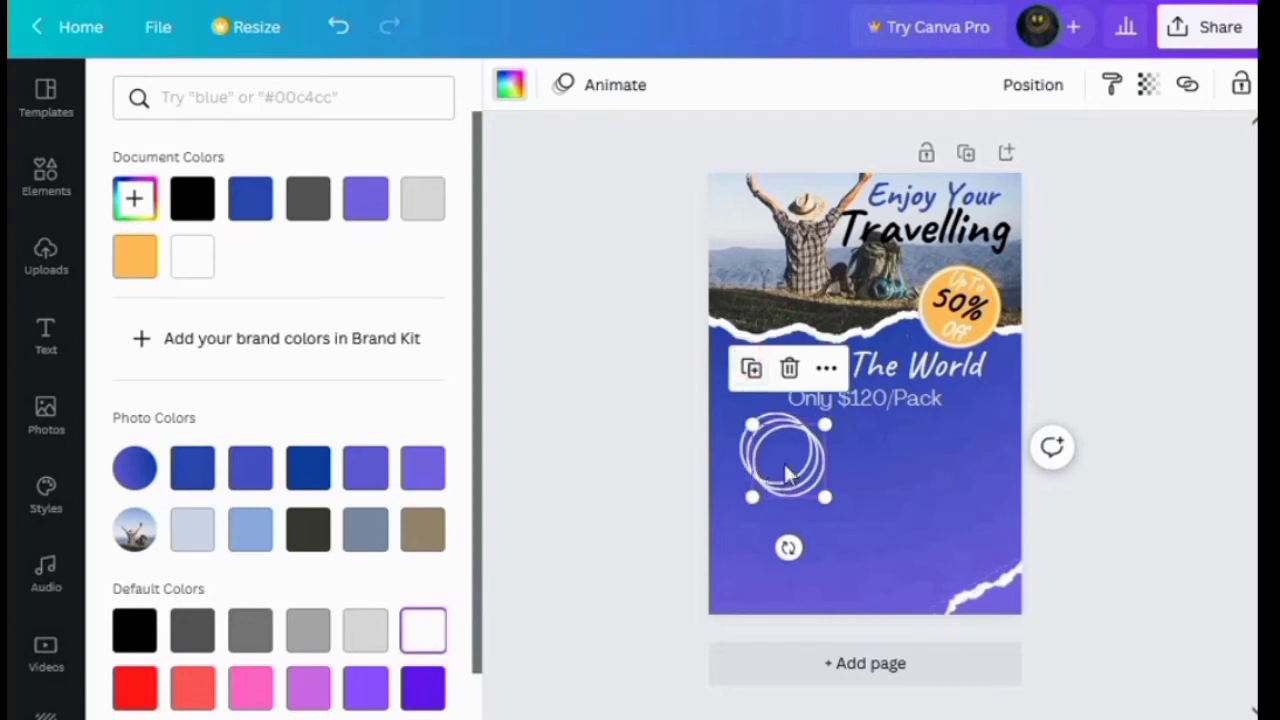
pyautogui.moveTo(800, 455); pyautogui.dragTo(988, 463)
pyautogui.moveTo(790, 450); pyautogui.dragTo(763, 452)
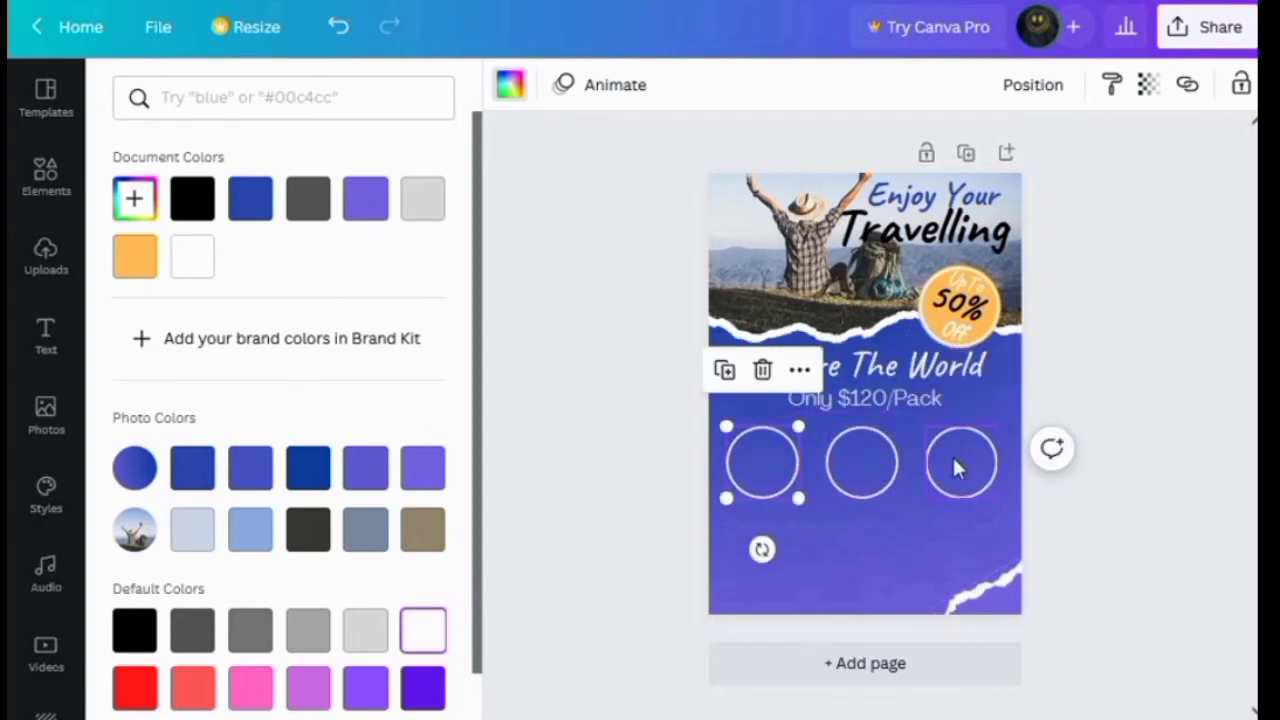
# - Search the elements library for "airplane icon" and limit the results to graphics
pyautogui.click(36, 190)
pyautogui.click(190, 100)
pyautogui.write('ai')
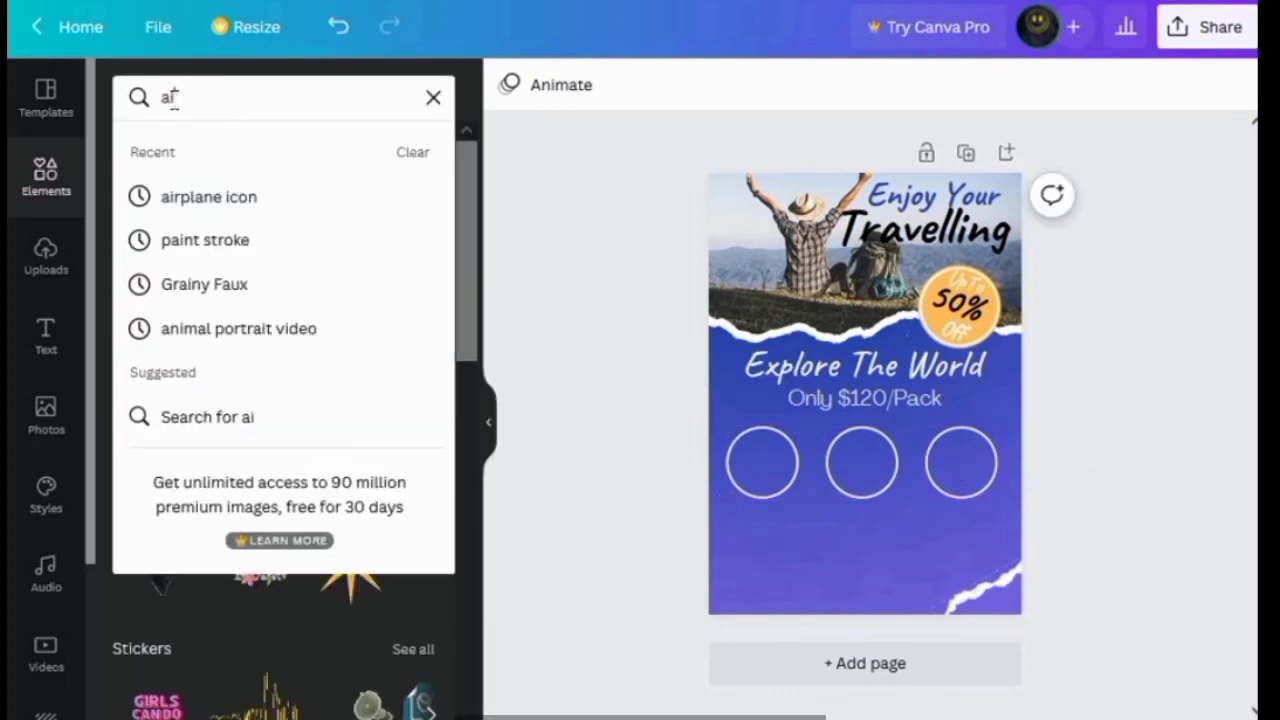
pyautogui.write('r')
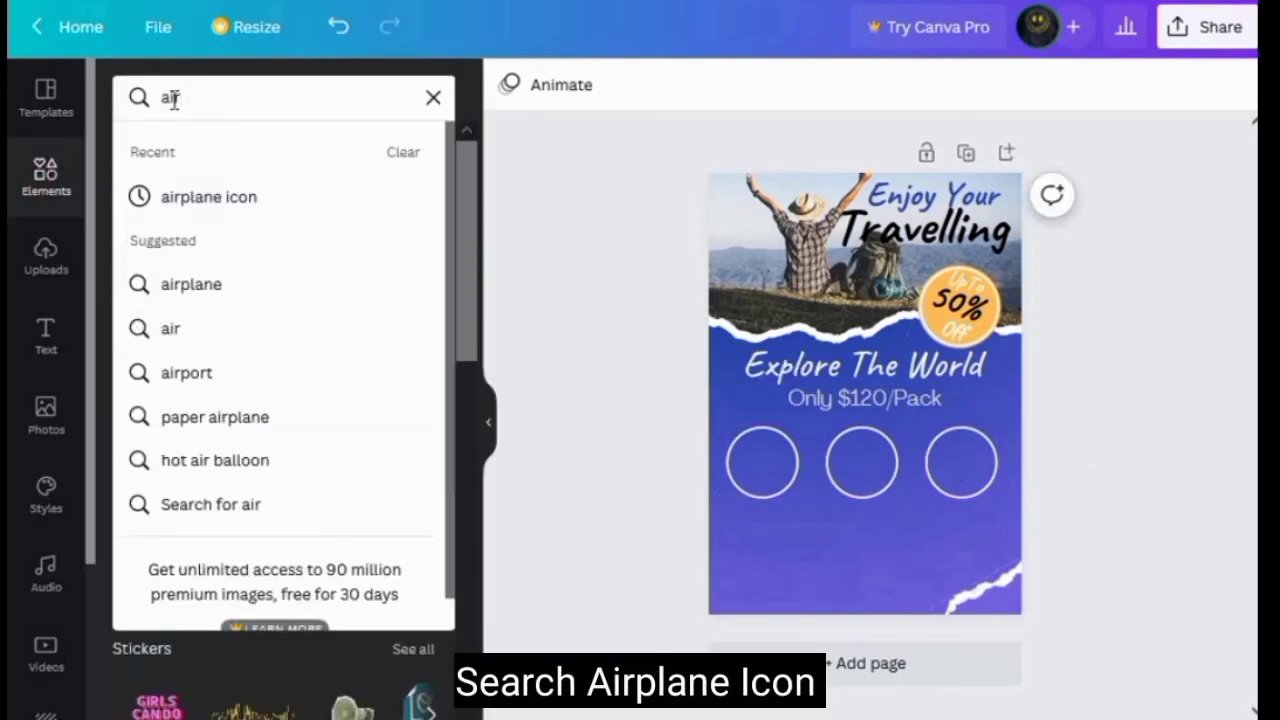
pyautogui.click(235, 197)
pyautogui.click(250, 97)
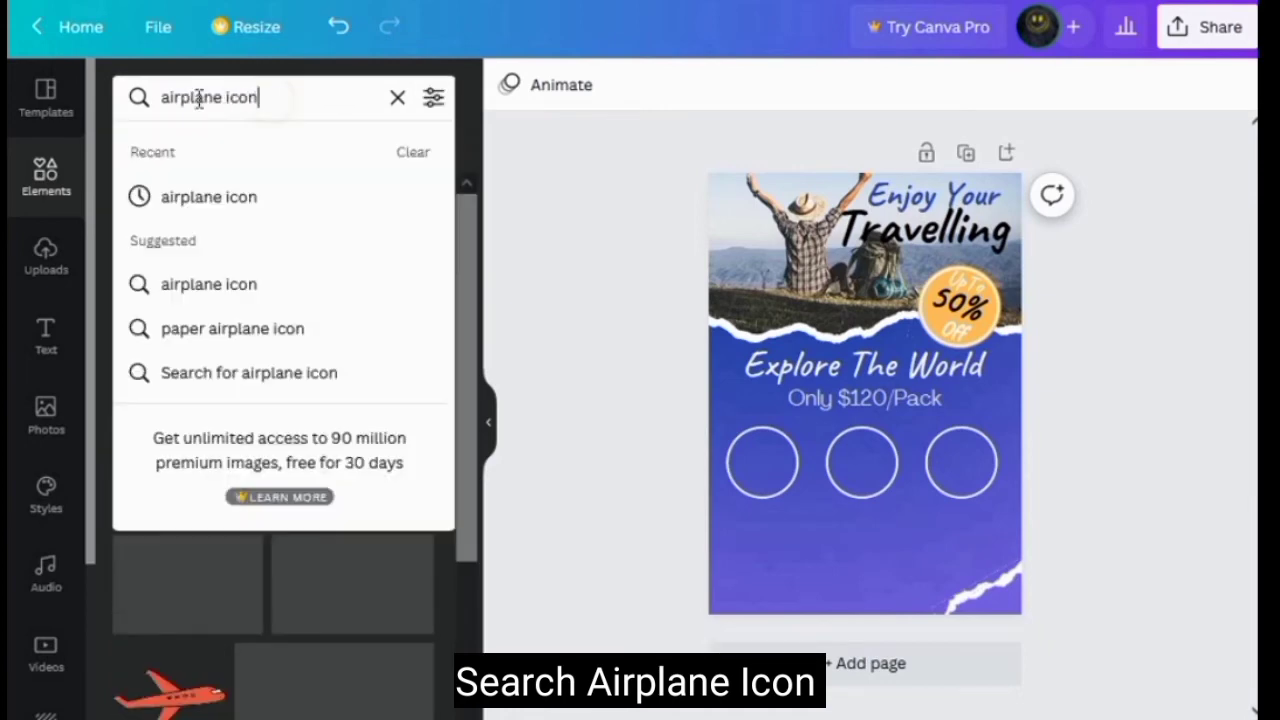
pyautogui.moveTo(257, 97); pyautogui.dragTo(145, 97)
pyautogui.press('Return')
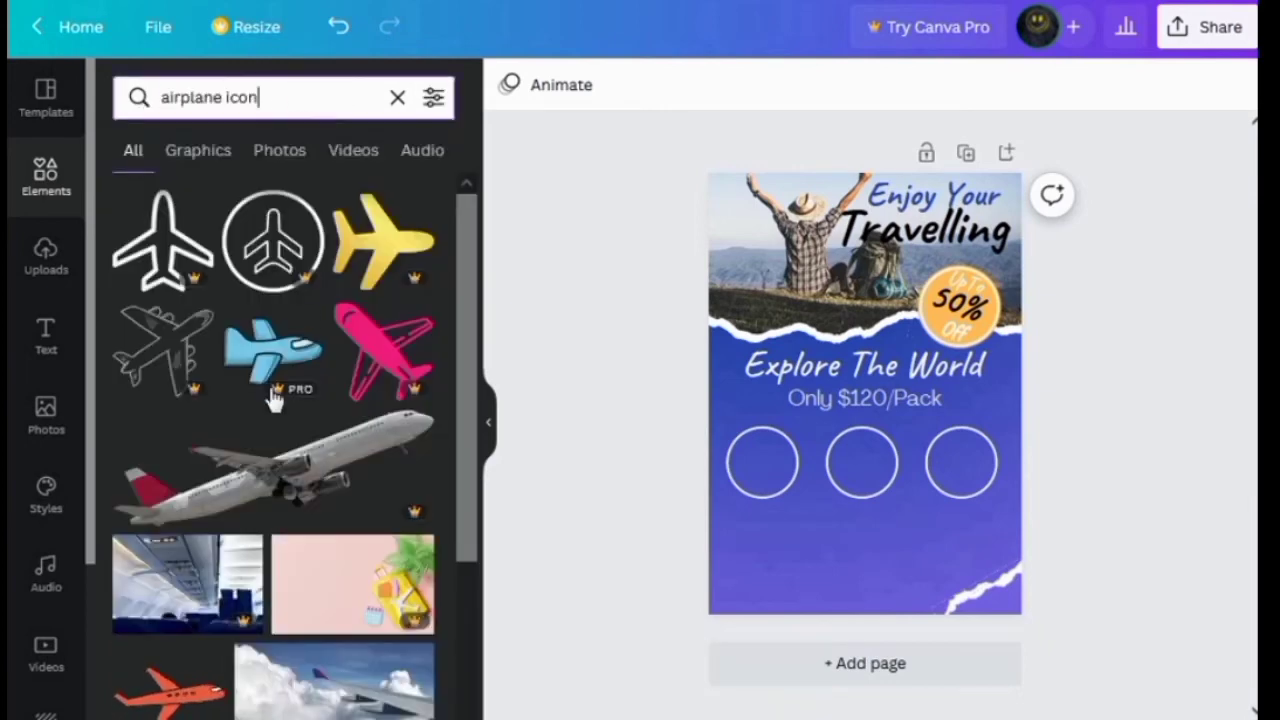
pyautogui.scroll(-8, 274, 491)
pyautogui.click(209, 164)
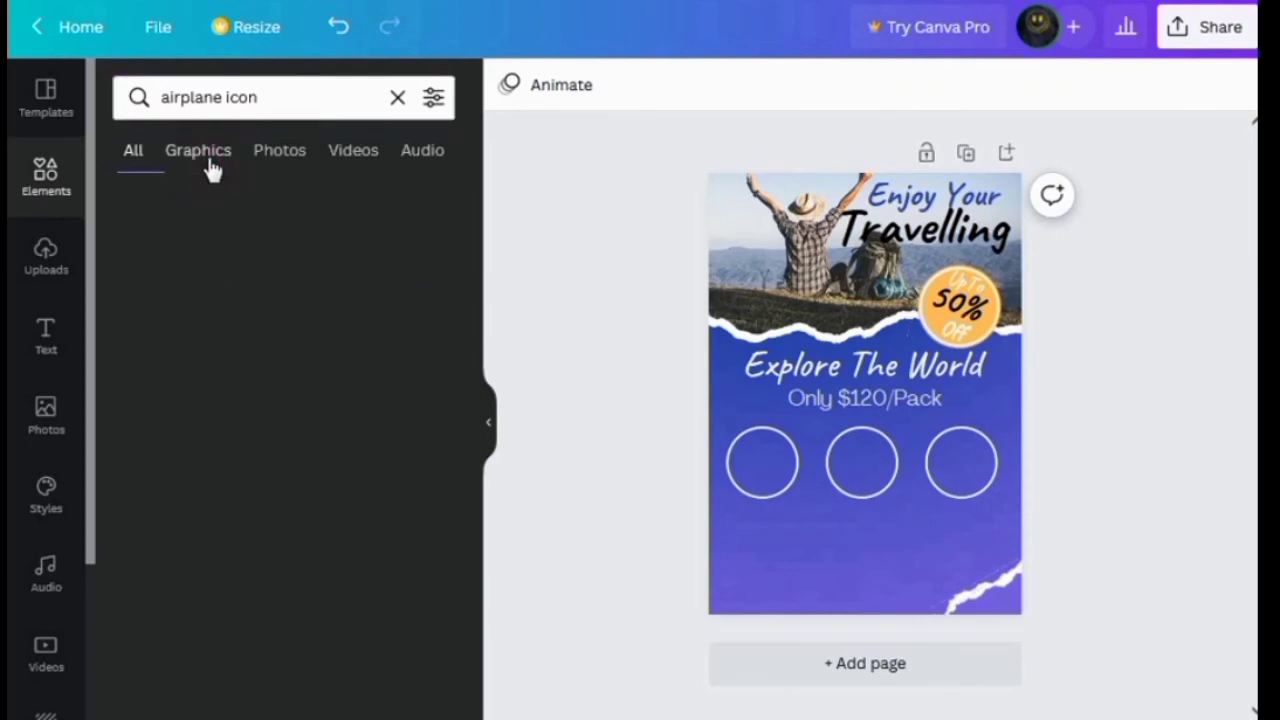
# - Add a solid airplane graphic, color it white and fit it inside the third circle of the row
pyautogui.scroll(-5, 286, 560)
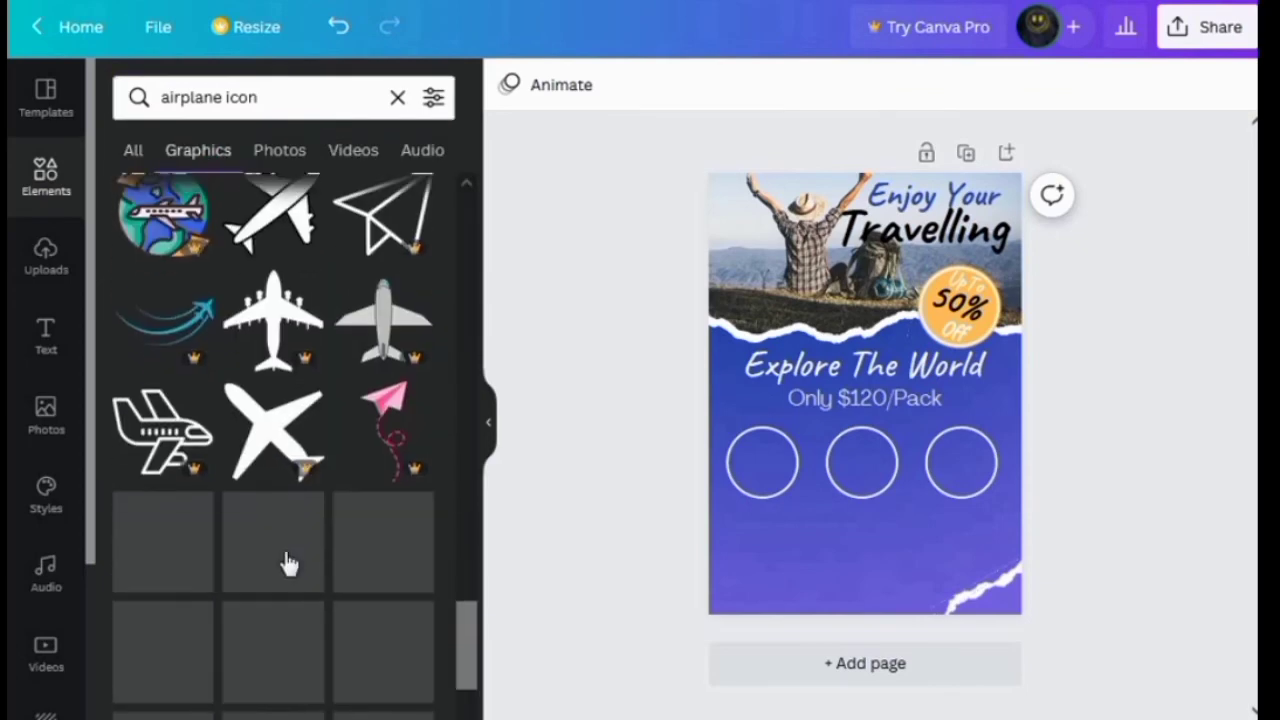
pyautogui.click(167, 410)
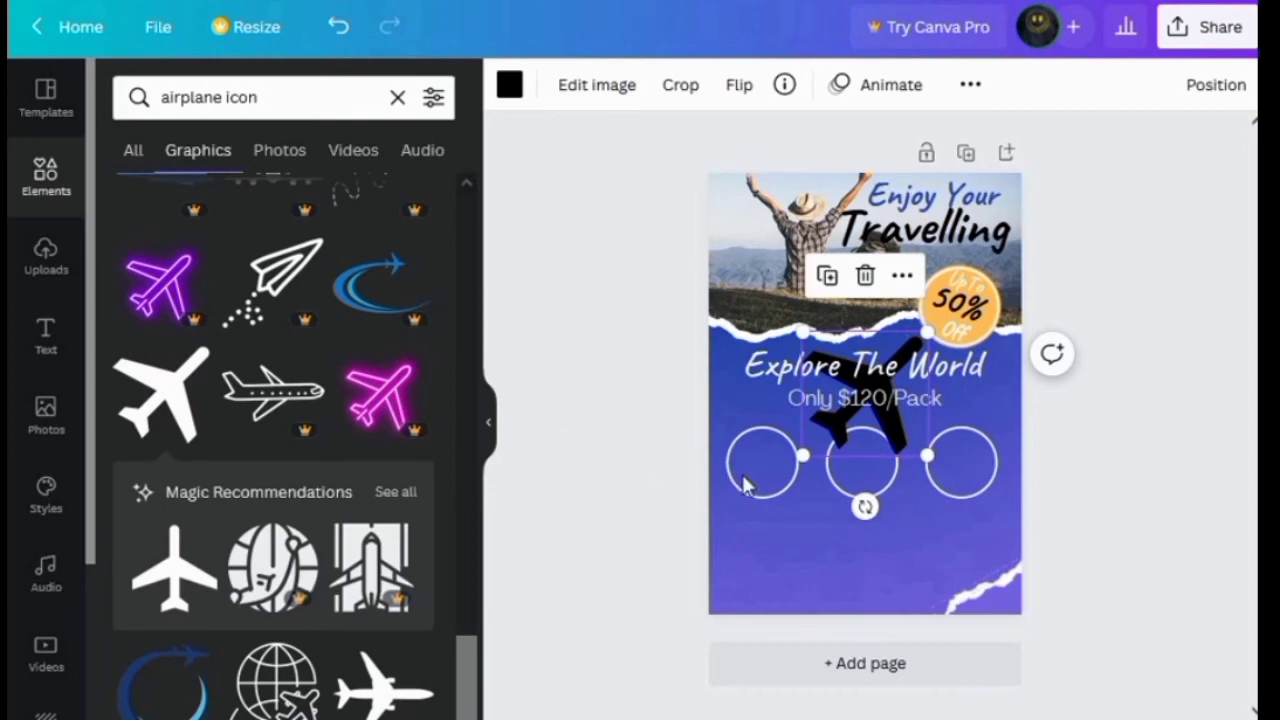
pyautogui.moveTo(894, 430); pyautogui.dragTo(871, 543)
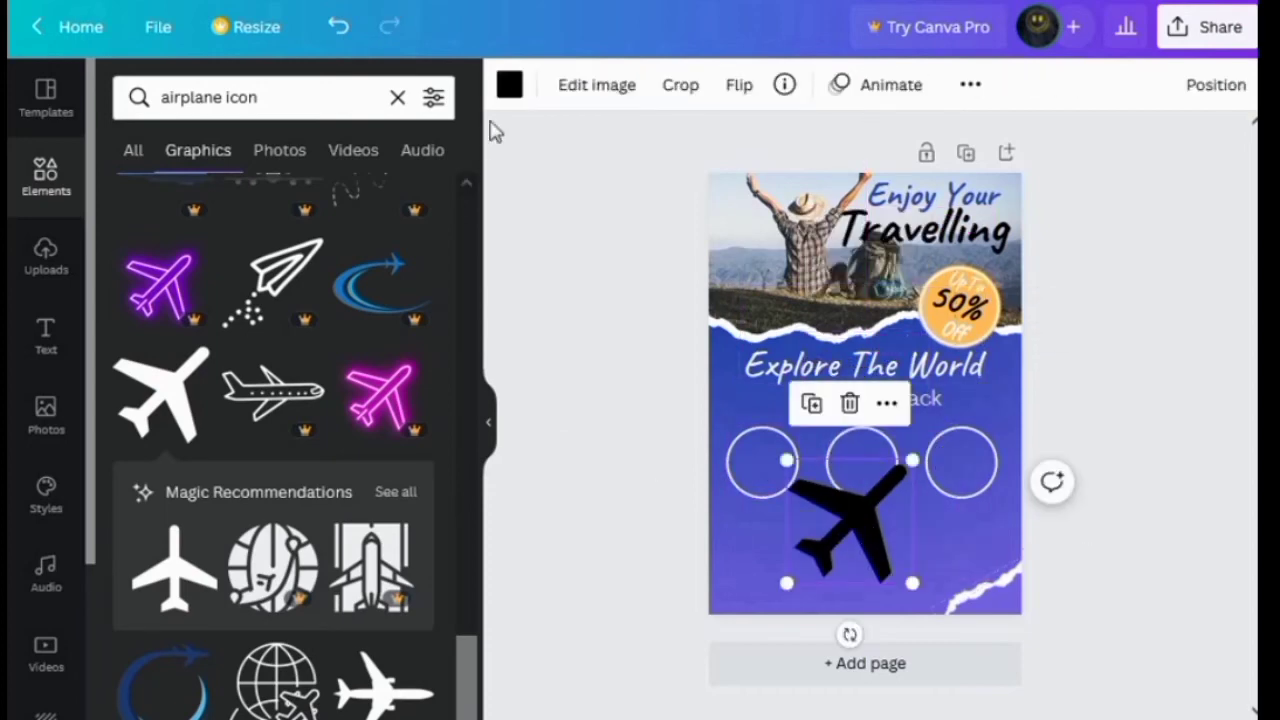
pyautogui.click(509, 86)
pyautogui.click(195, 265)
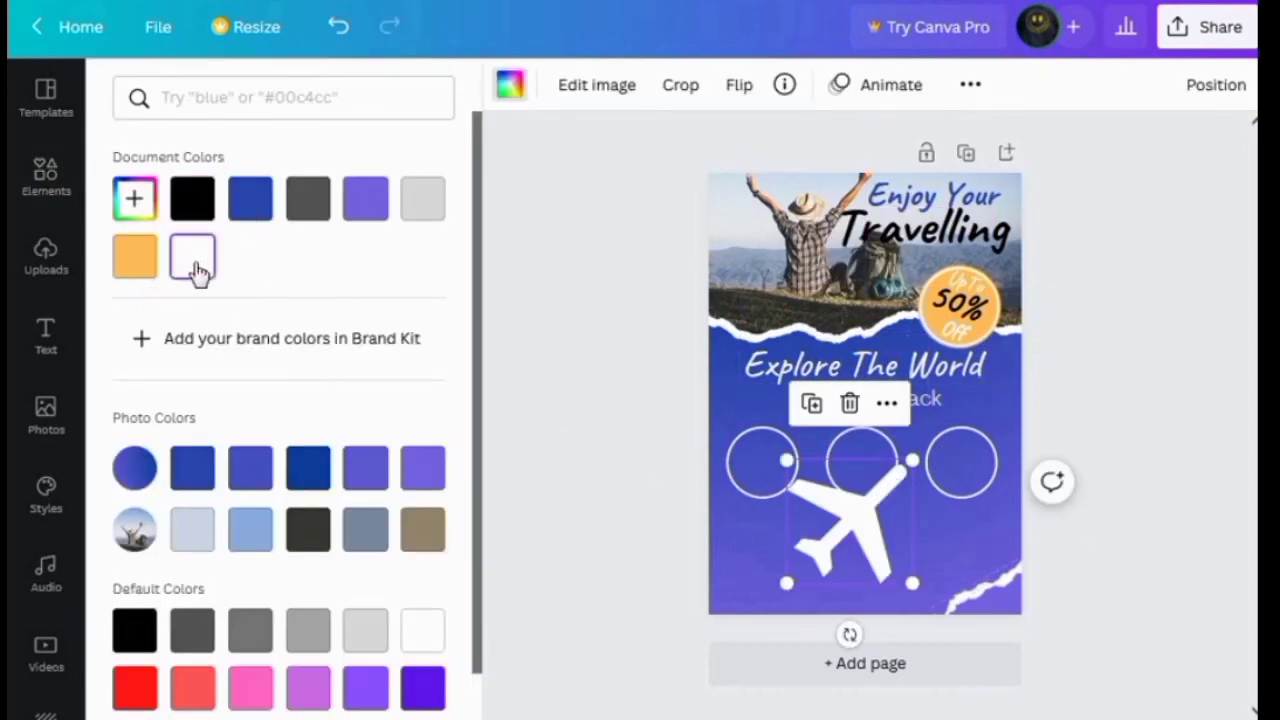
pyautogui.moveTo(882, 533); pyautogui.dragTo(872, 488)
pyautogui.moveTo(1031, 560); pyautogui.dragTo(928, 455)
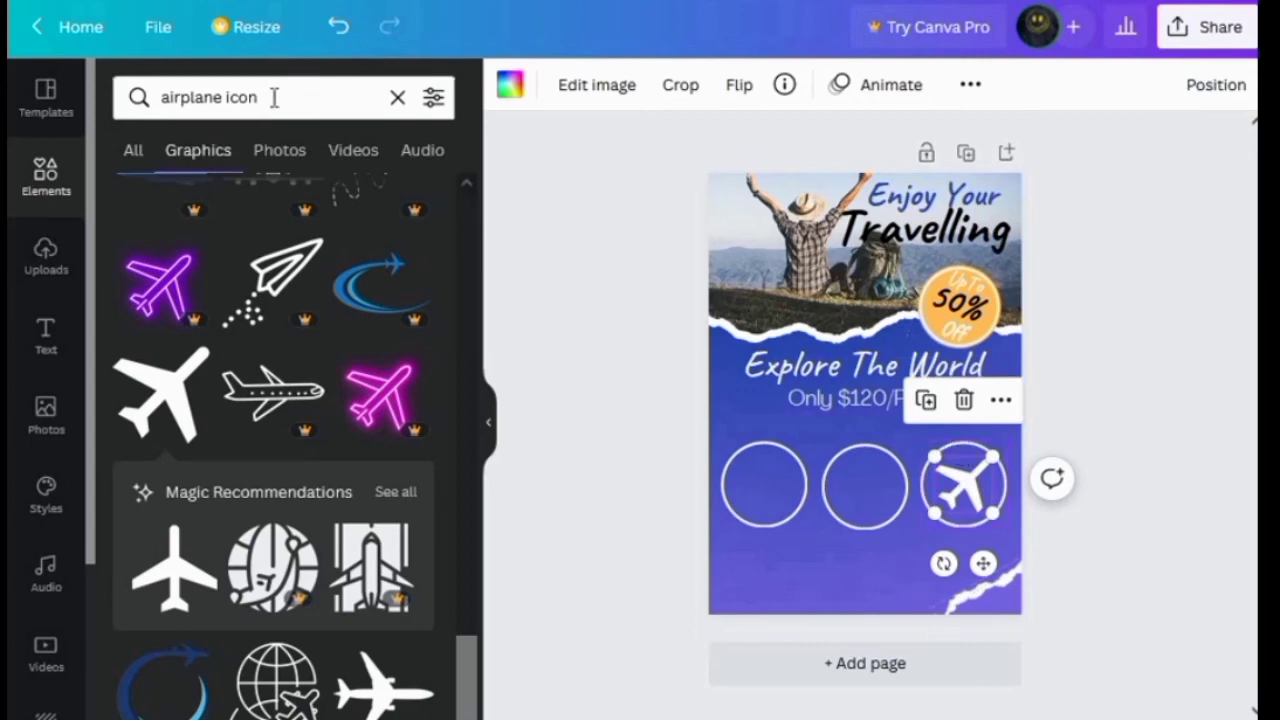
# - Search the graphics library for "hotel icon"
pyautogui.moveTo(271, 97); pyautogui.dragTo(141, 97)
pyautogui.press('BackSpace')
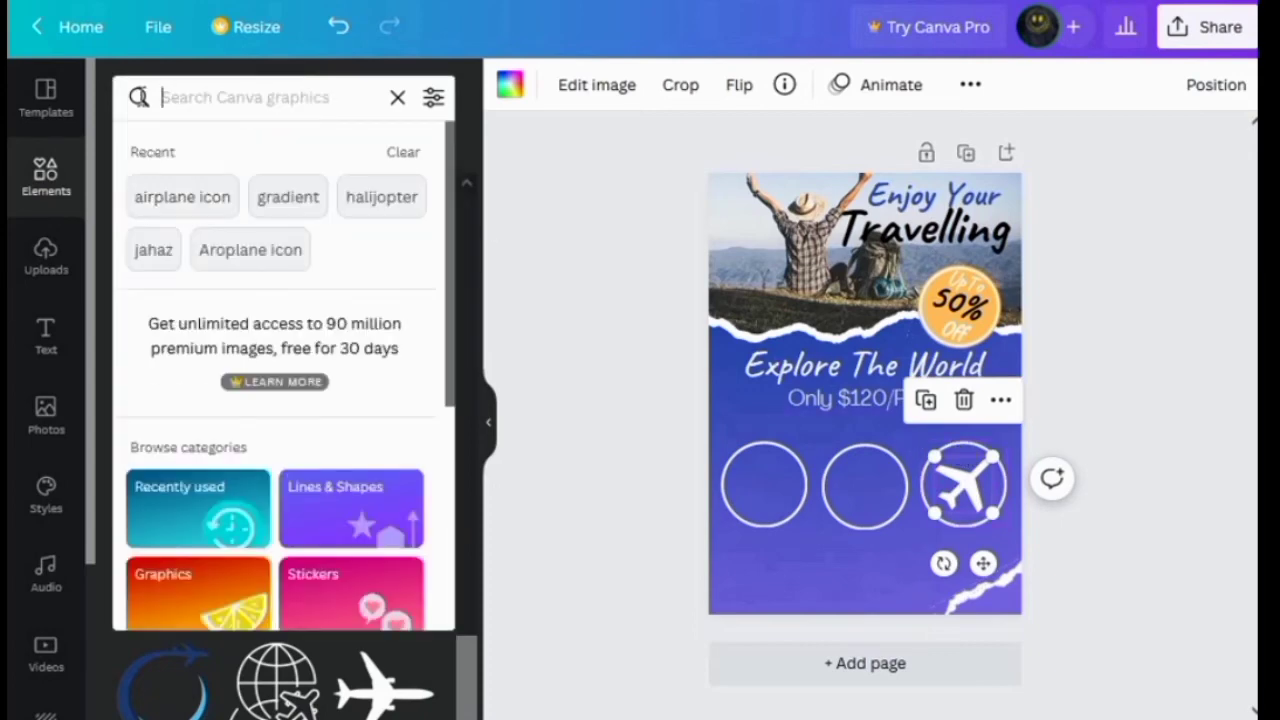
pyautogui.write('hote')
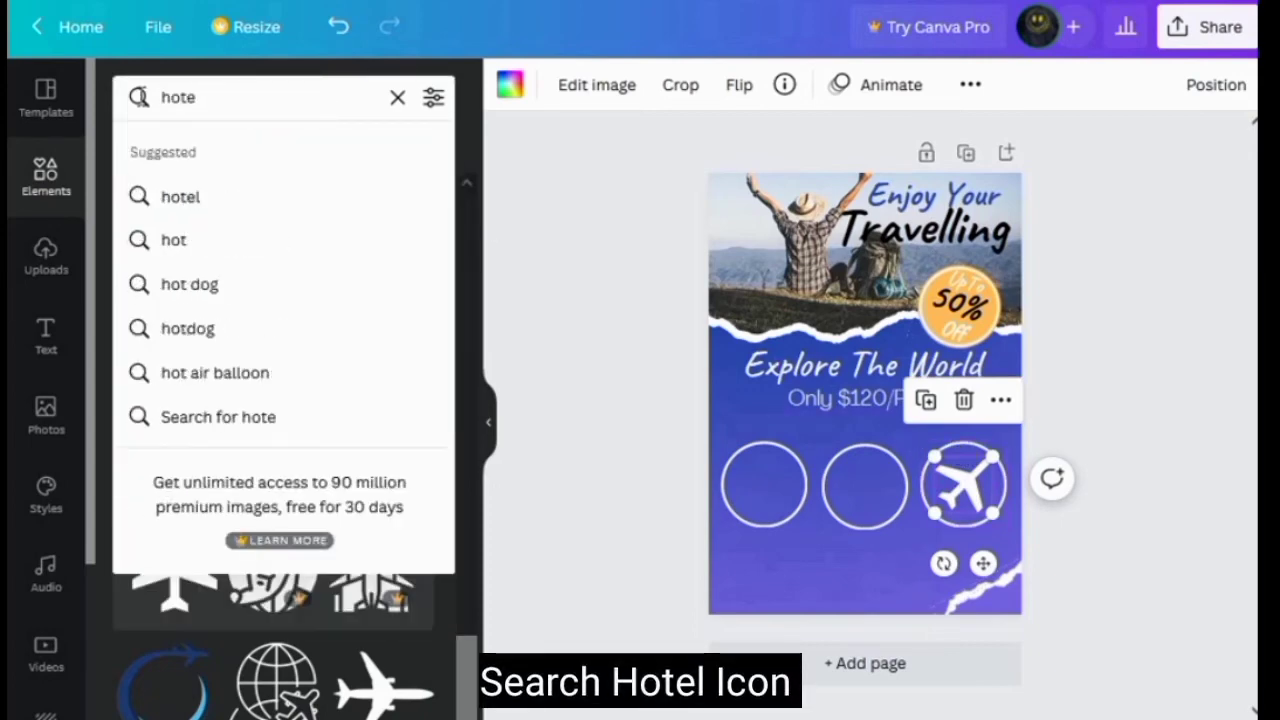
pyautogui.write('l iv')
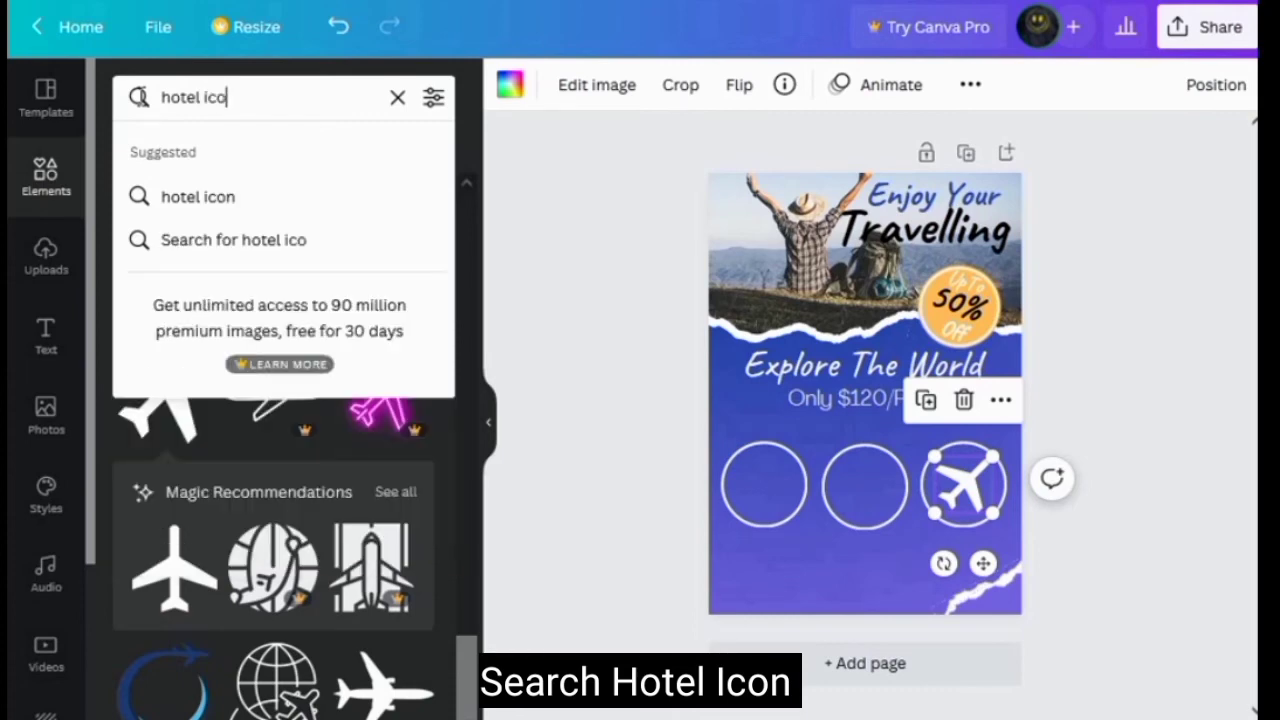
pyautogui.click(229, 196)
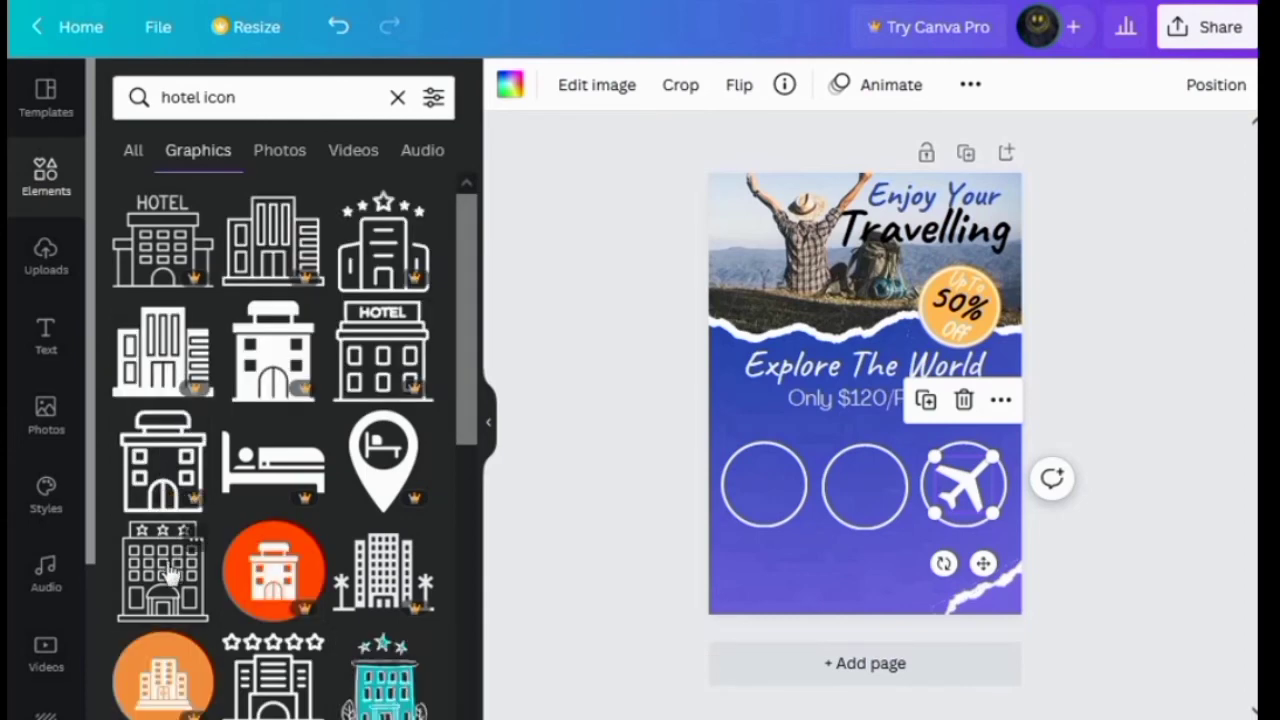
# - Add the outlined hotel building with three stars, color it white and fit it inside the middle circle
pyautogui.click(163, 588)
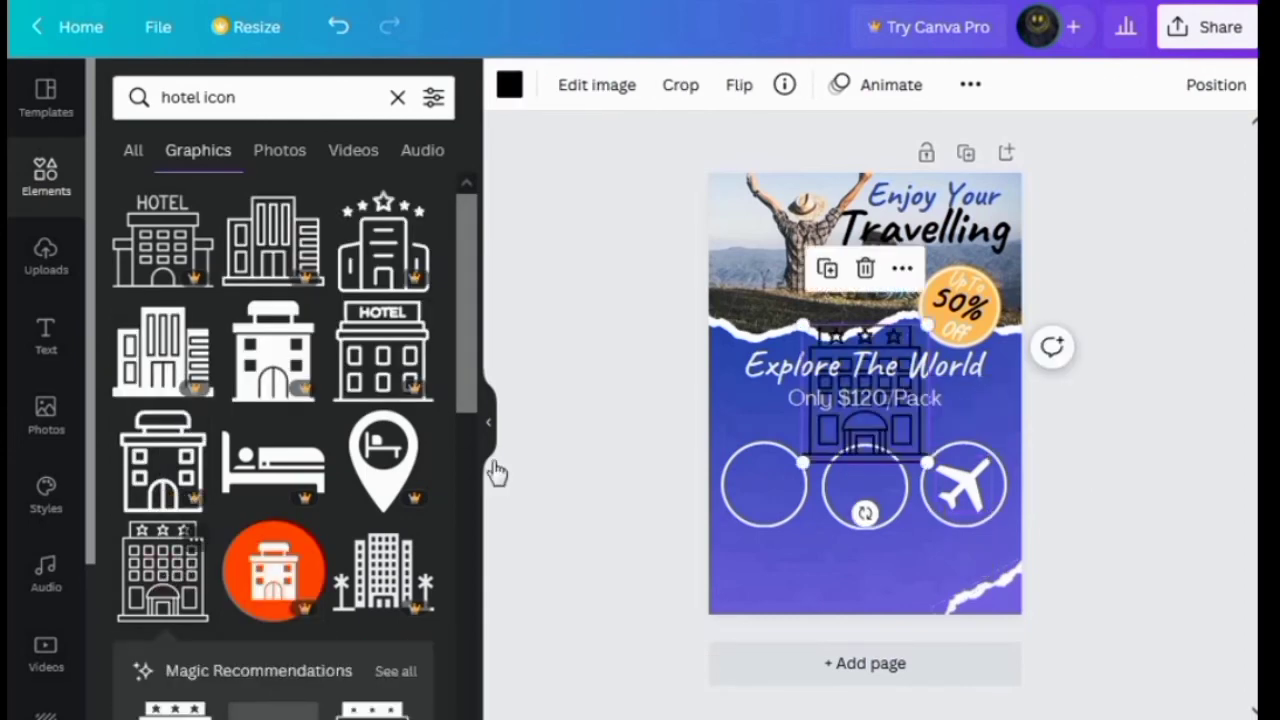
pyautogui.click(510, 88)
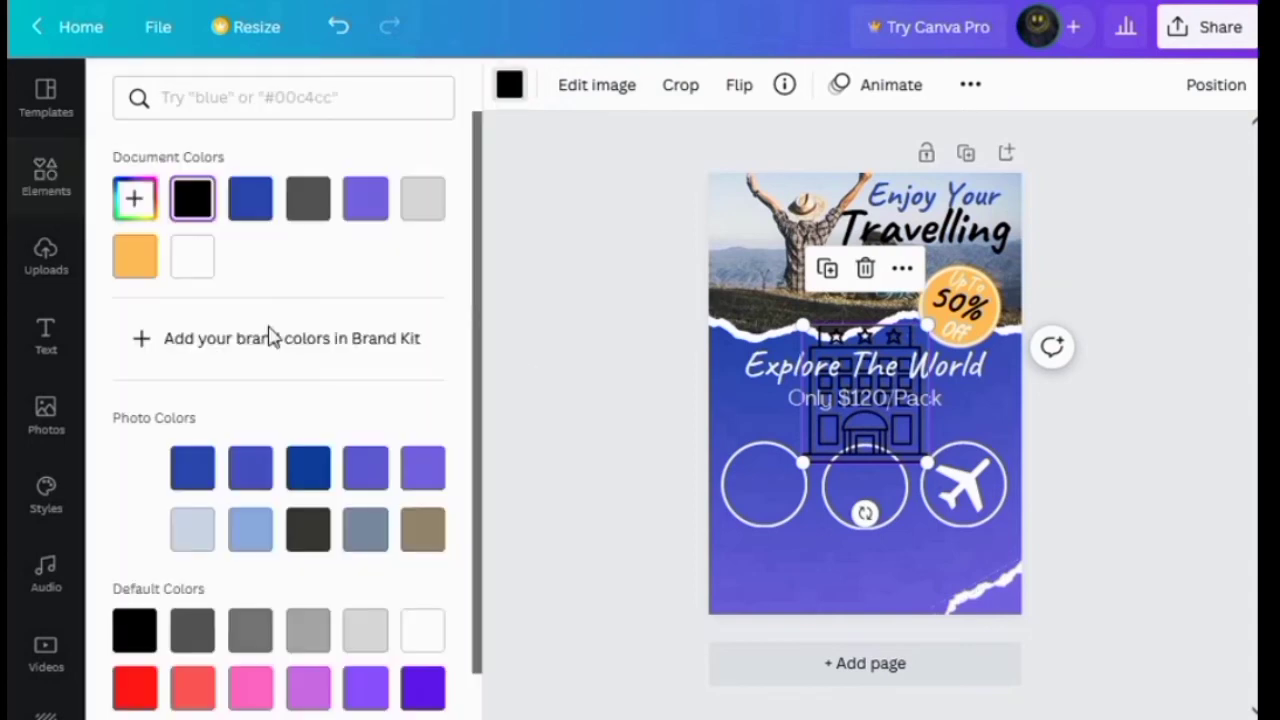
pyautogui.click(208, 268)
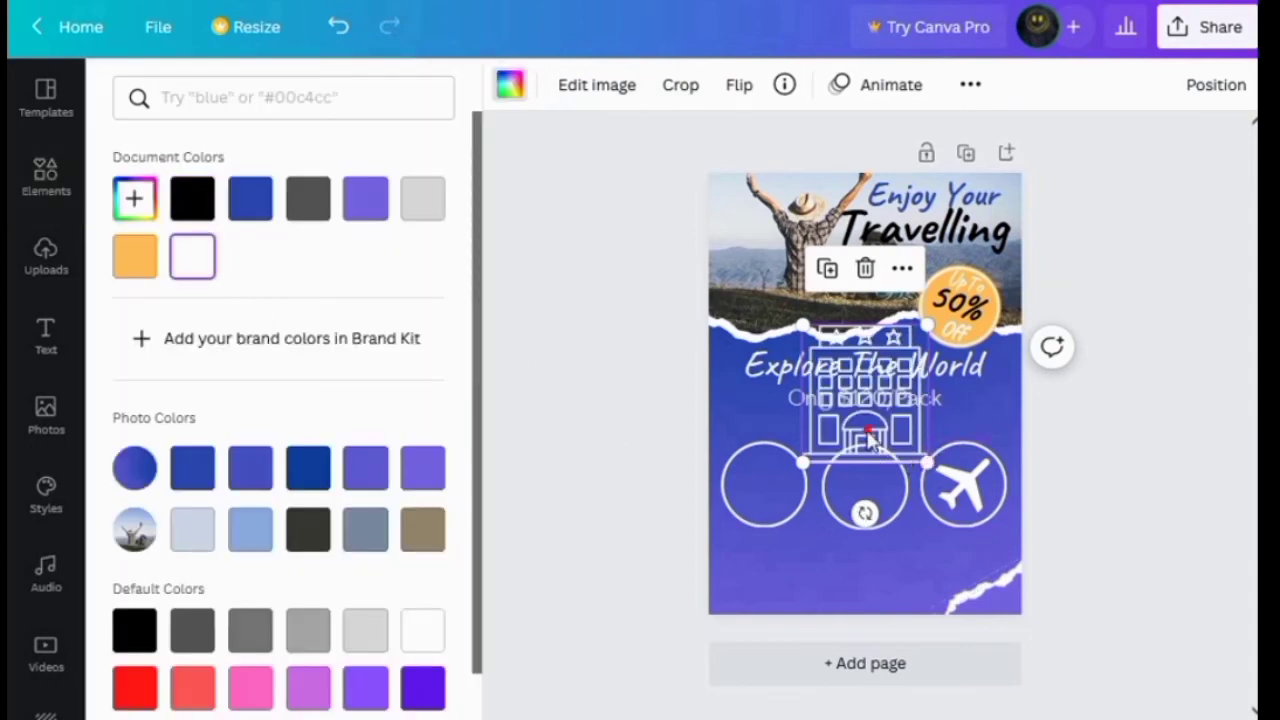
pyautogui.moveTo(870, 440); pyautogui.dragTo(865, 519)
pyautogui.moveTo(932, 549); pyautogui.dragTo(866, 482)
pyautogui.moveTo(838, 438); pyautogui.dragTo(868, 486)
pyautogui.click(870, 560)
pyautogui.click(868, 560)
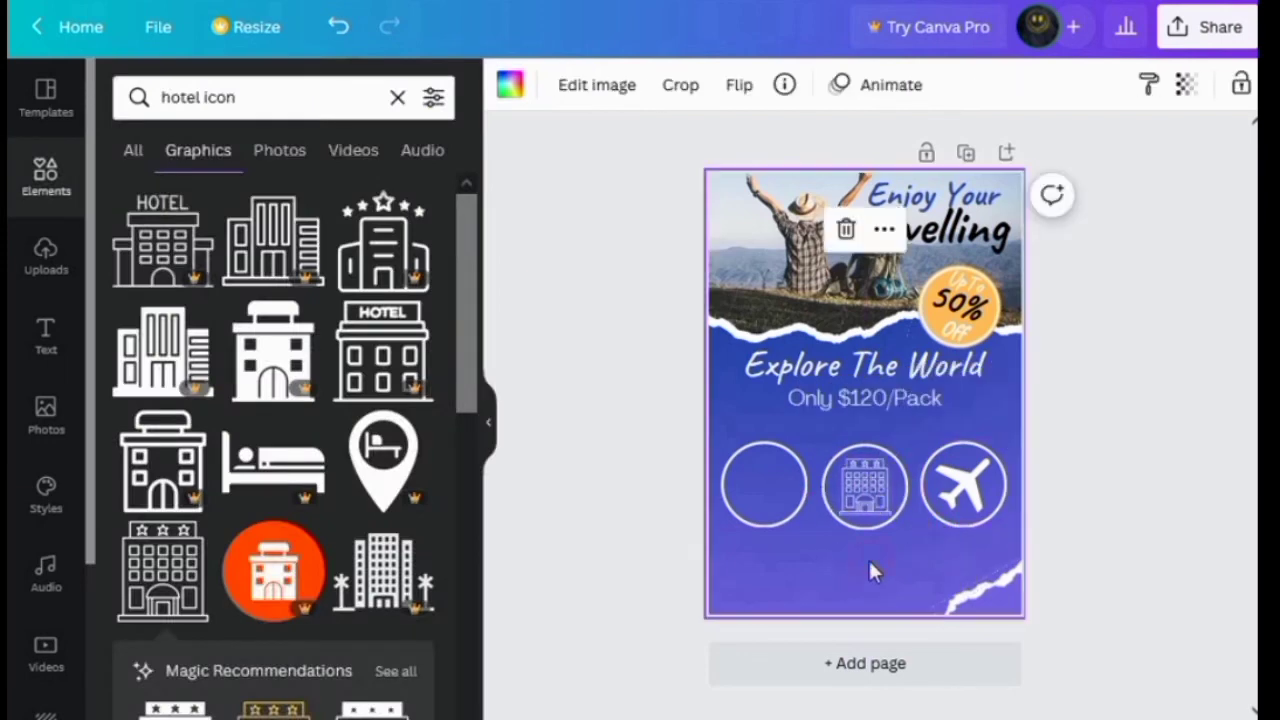
# - Search the graphics library for "location icon"
pyautogui.doubleClick(209, 97)
pyautogui.write('l')
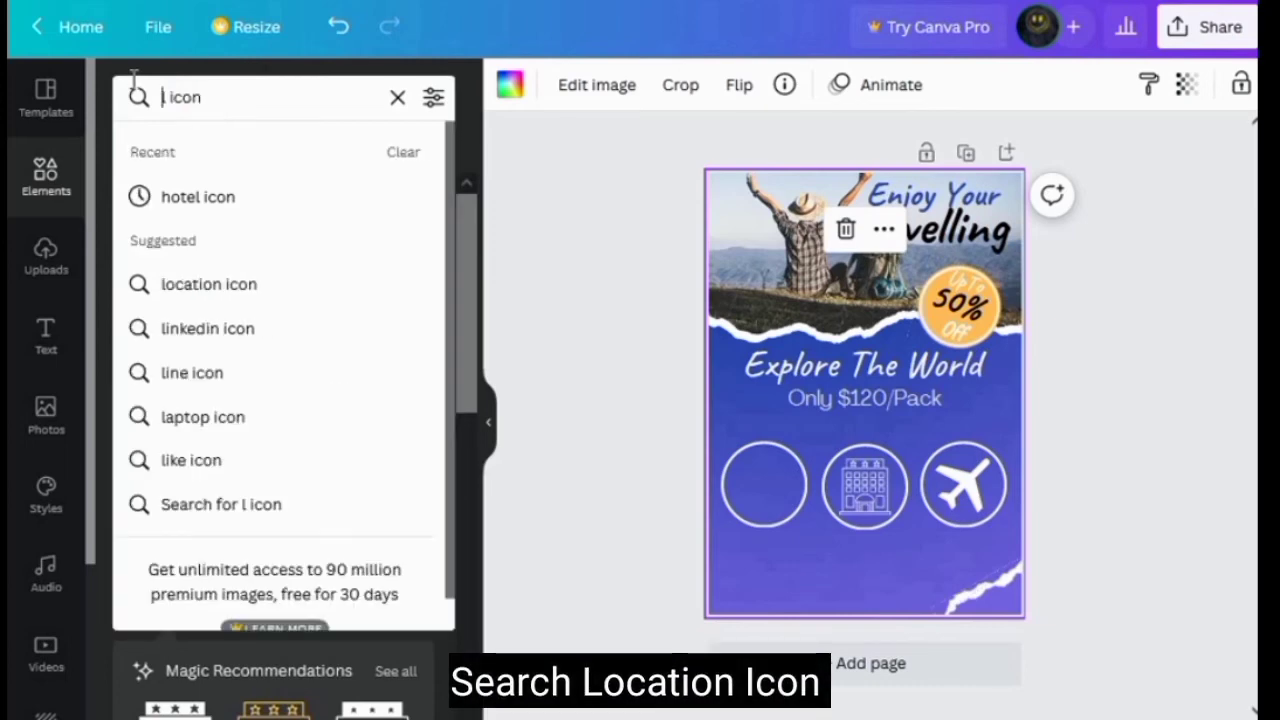
pyautogui.press('BackSpace')
pyautogui.write('l ')
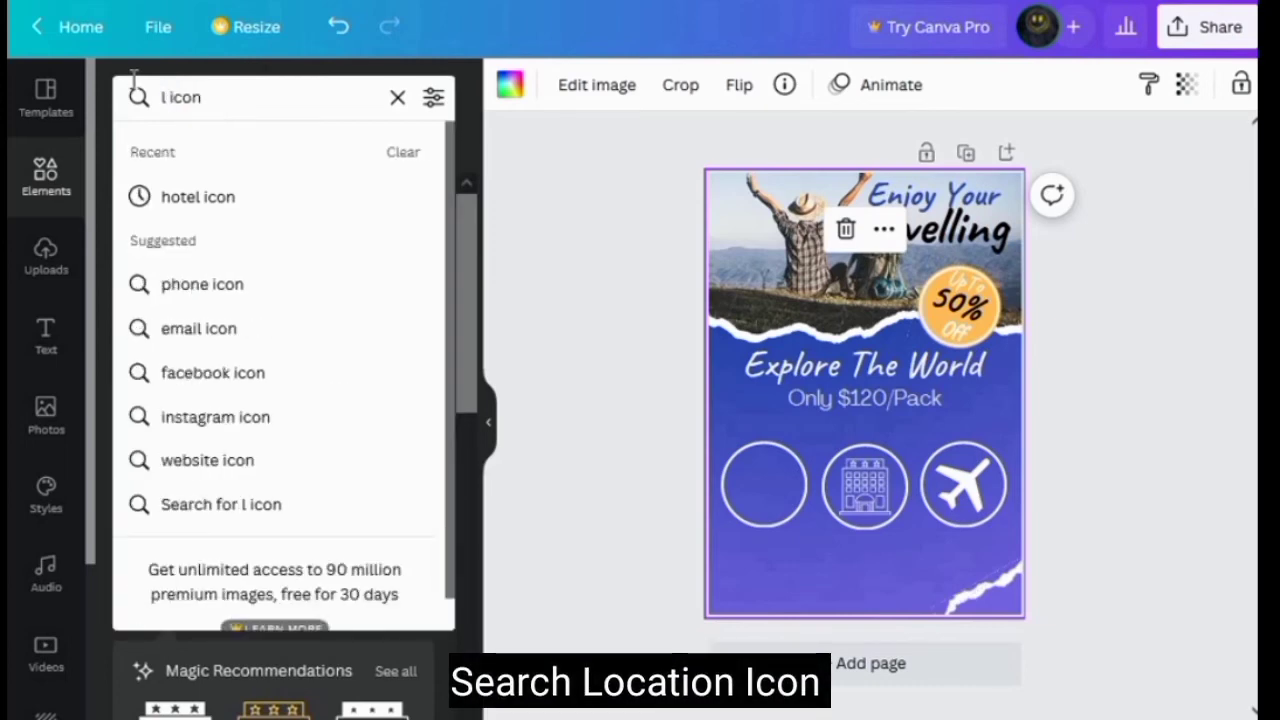
pyautogui.write('oca')
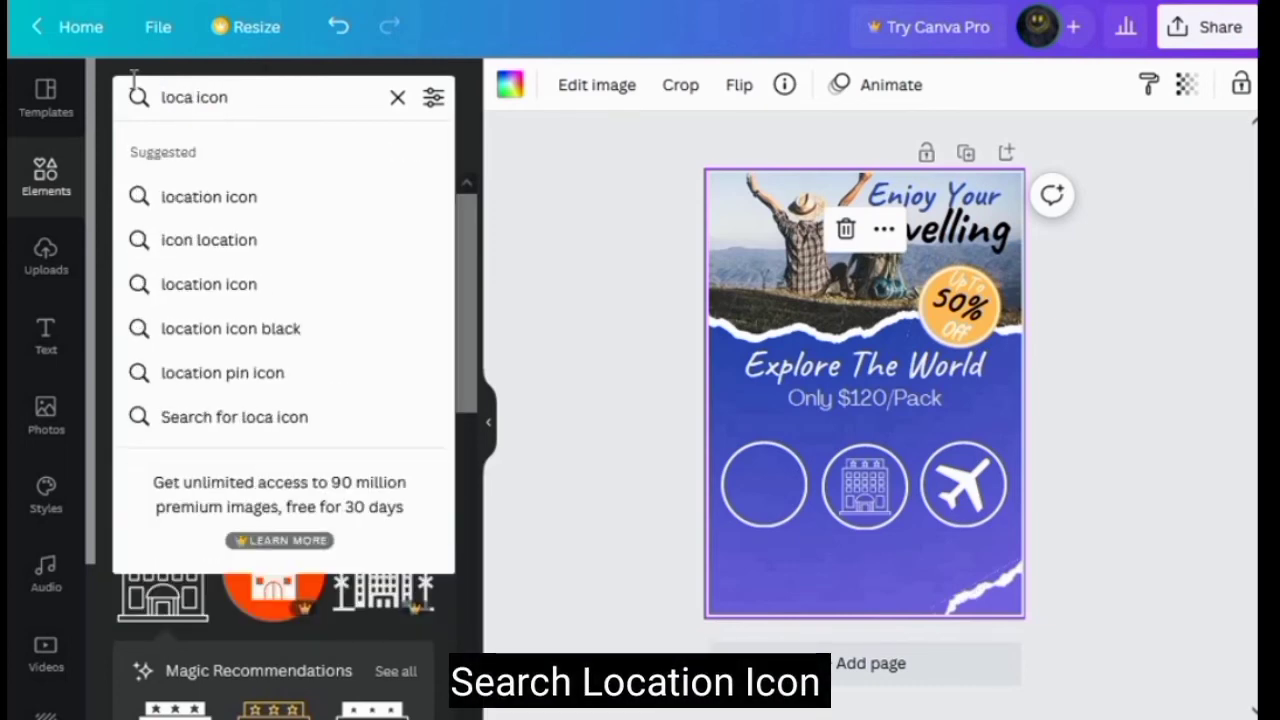
pyautogui.click(174, 204)
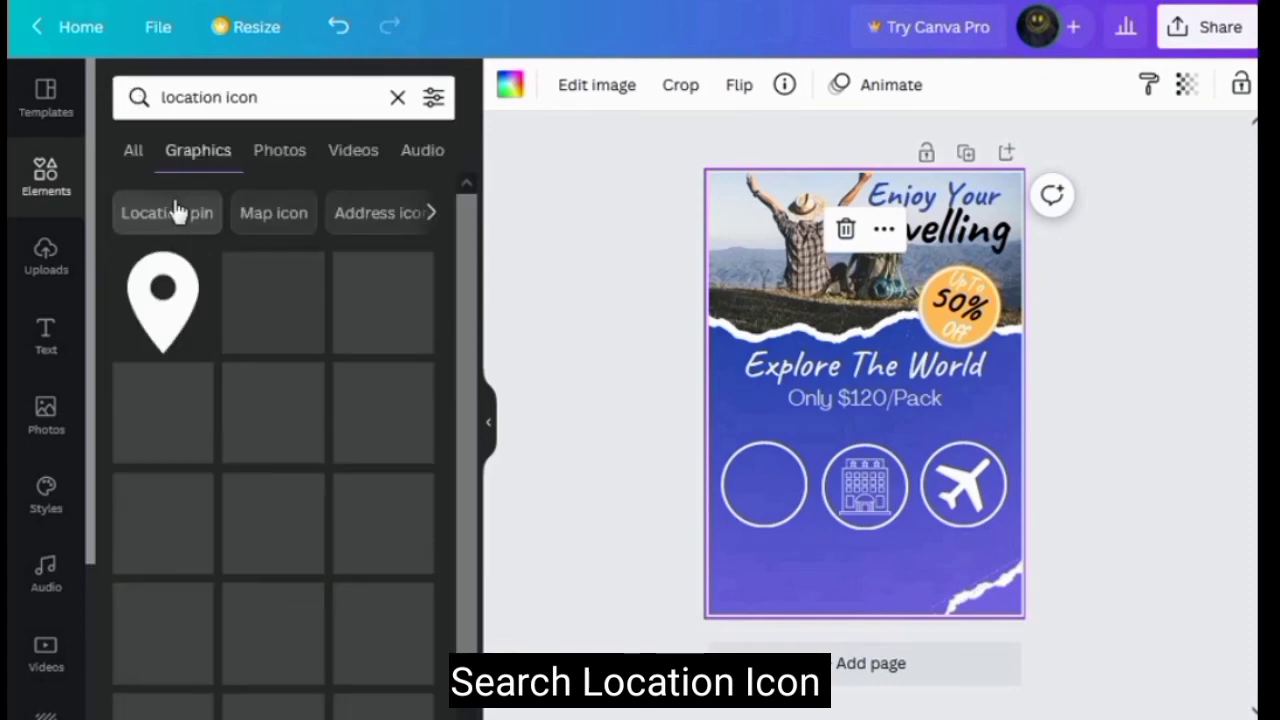
# - Add the solid location pin graphic, color it white and fit it inside the first circle
pyautogui.click(163, 330)
pyautogui.click(512, 88)
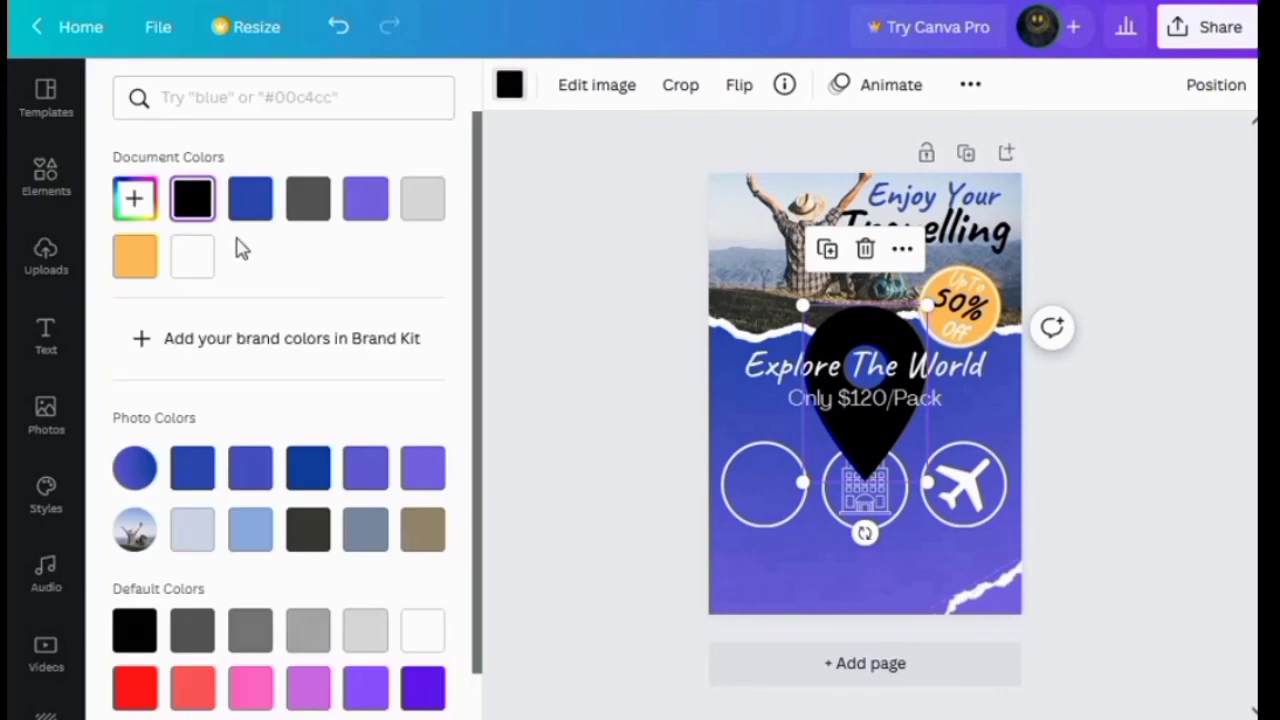
pyautogui.click(193, 257)
pyautogui.click(863, 443)
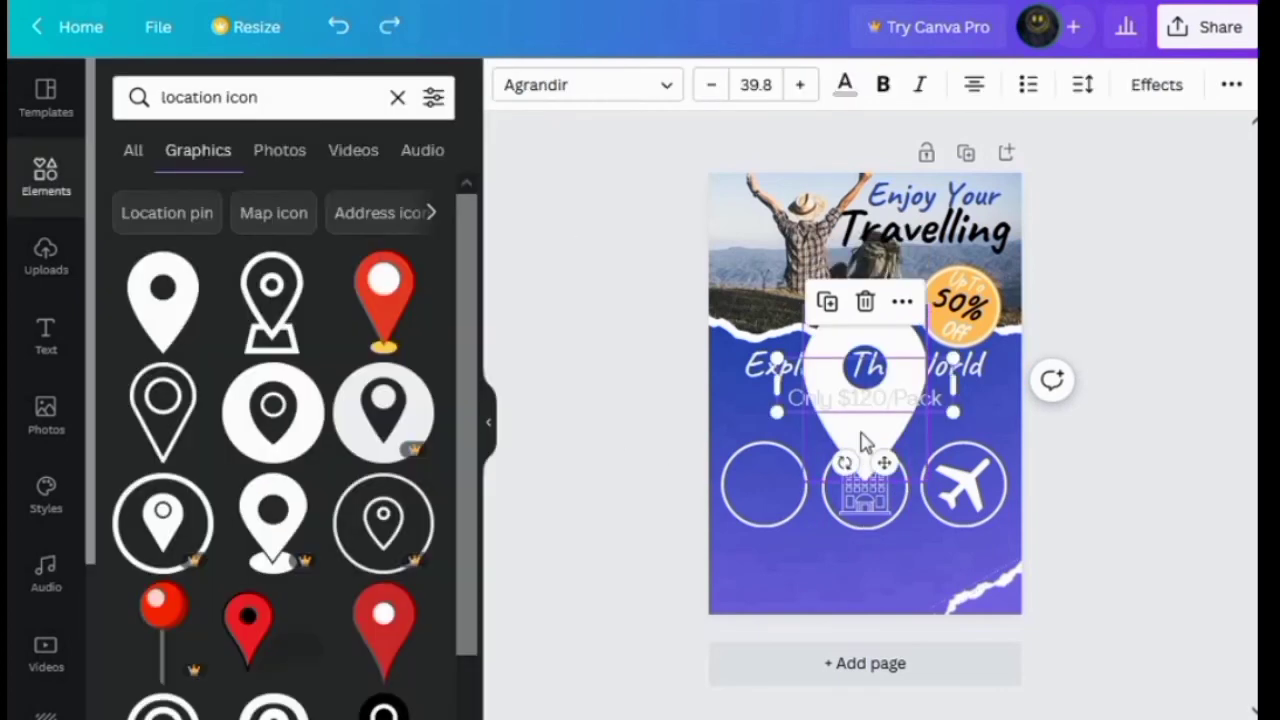
pyautogui.moveTo(863, 443); pyautogui.dragTo(763, 519)
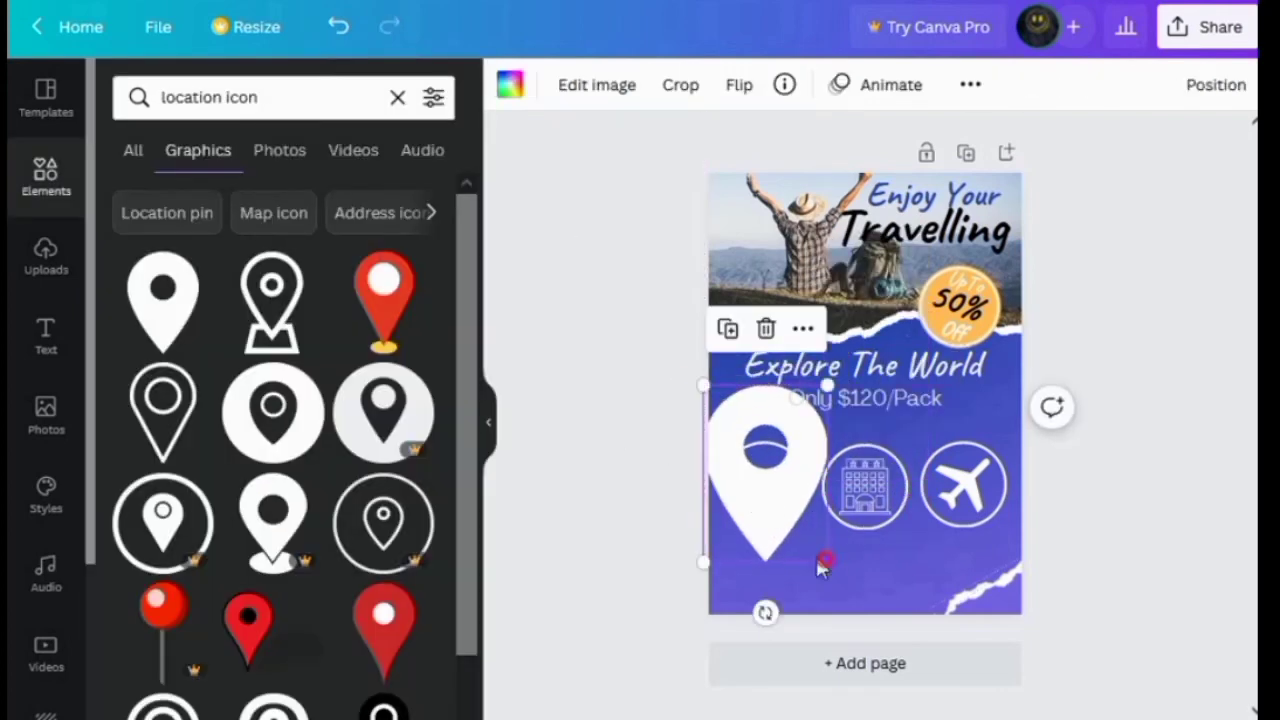
pyautogui.moveTo(818, 567); pyautogui.dragTo(778, 577)
pyautogui.click(883, 583)
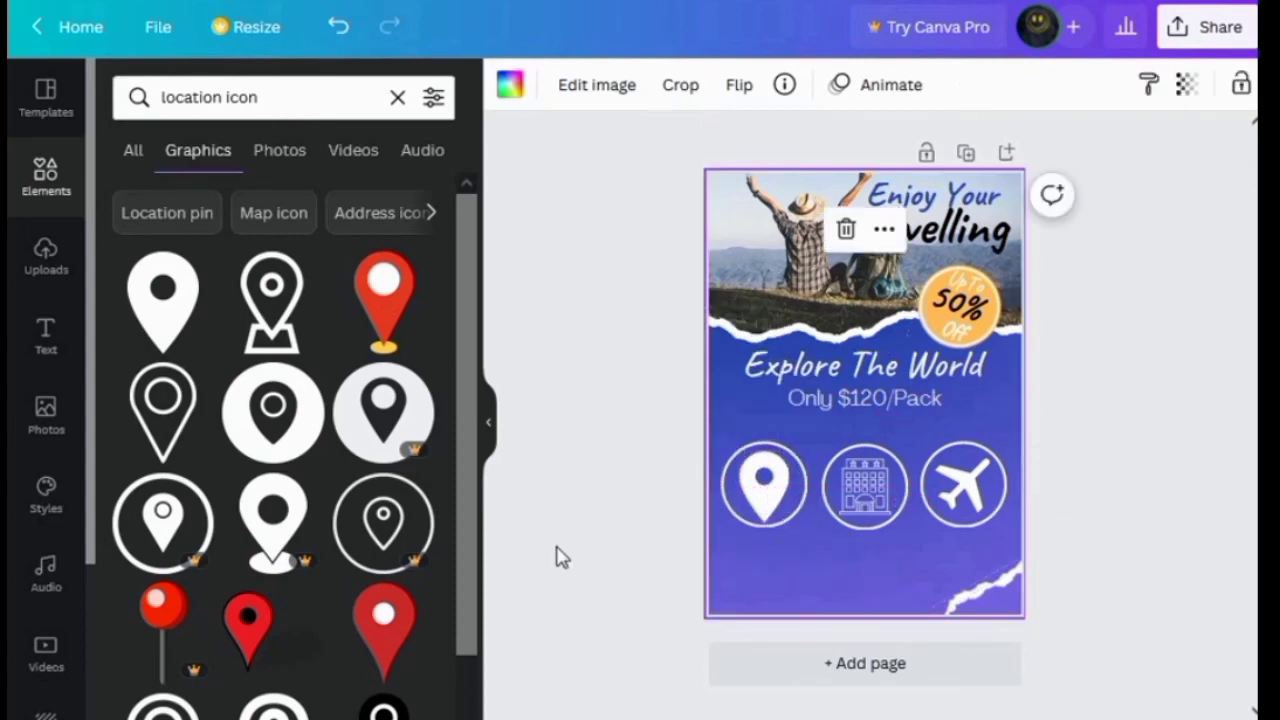
# - Add the shape with a flat top and rounded bottom in orange and place it below the hotel icon
pyautogui.click(46, 178)
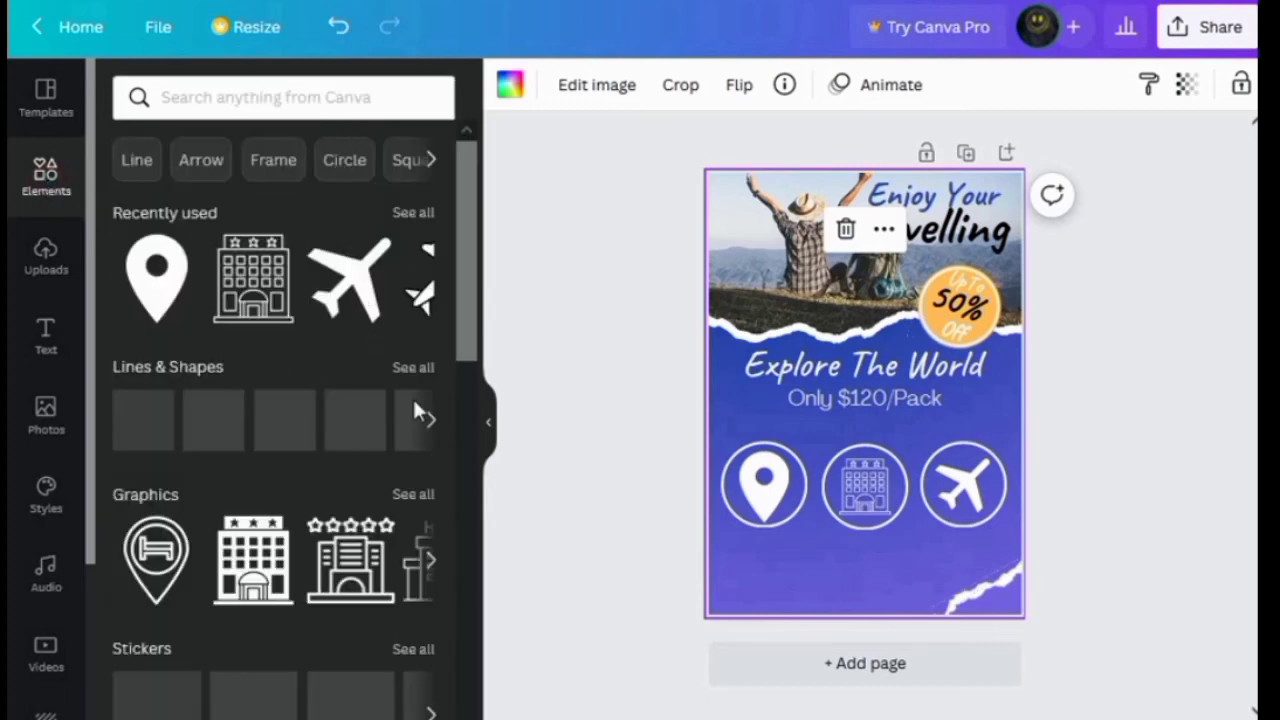
pyautogui.click(418, 367)
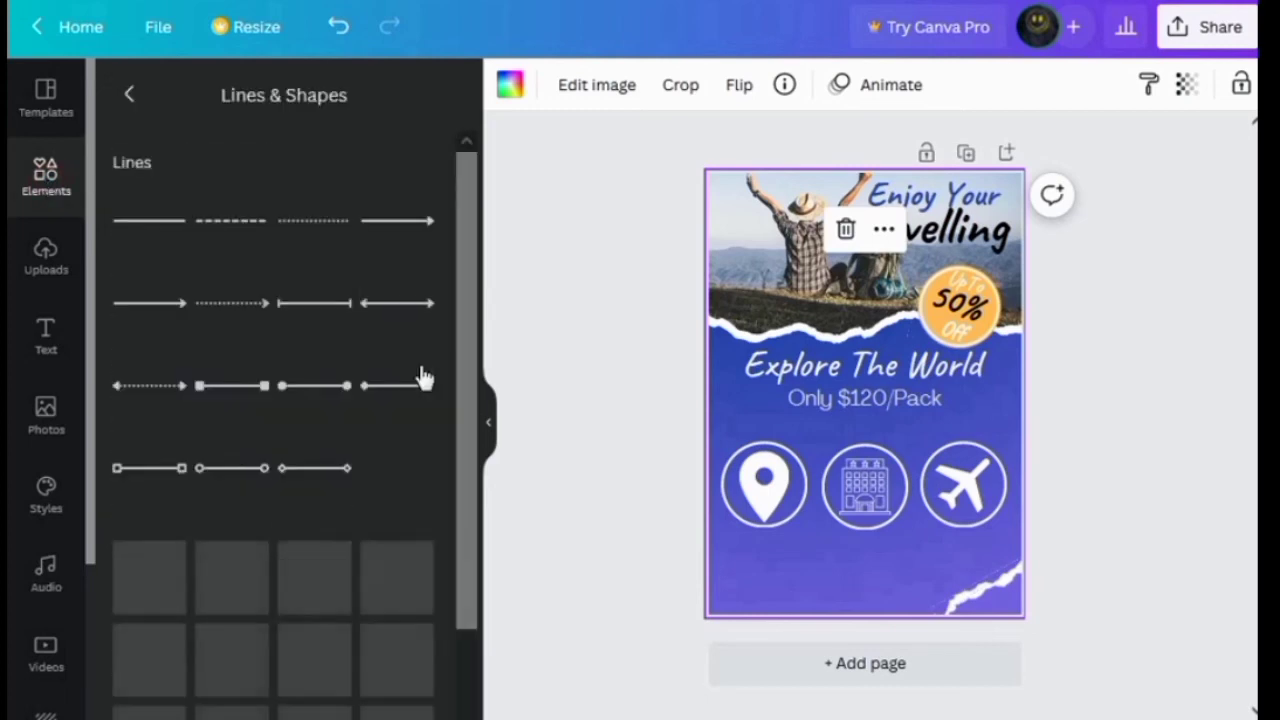
pyautogui.scroll(-3, 376, 453)
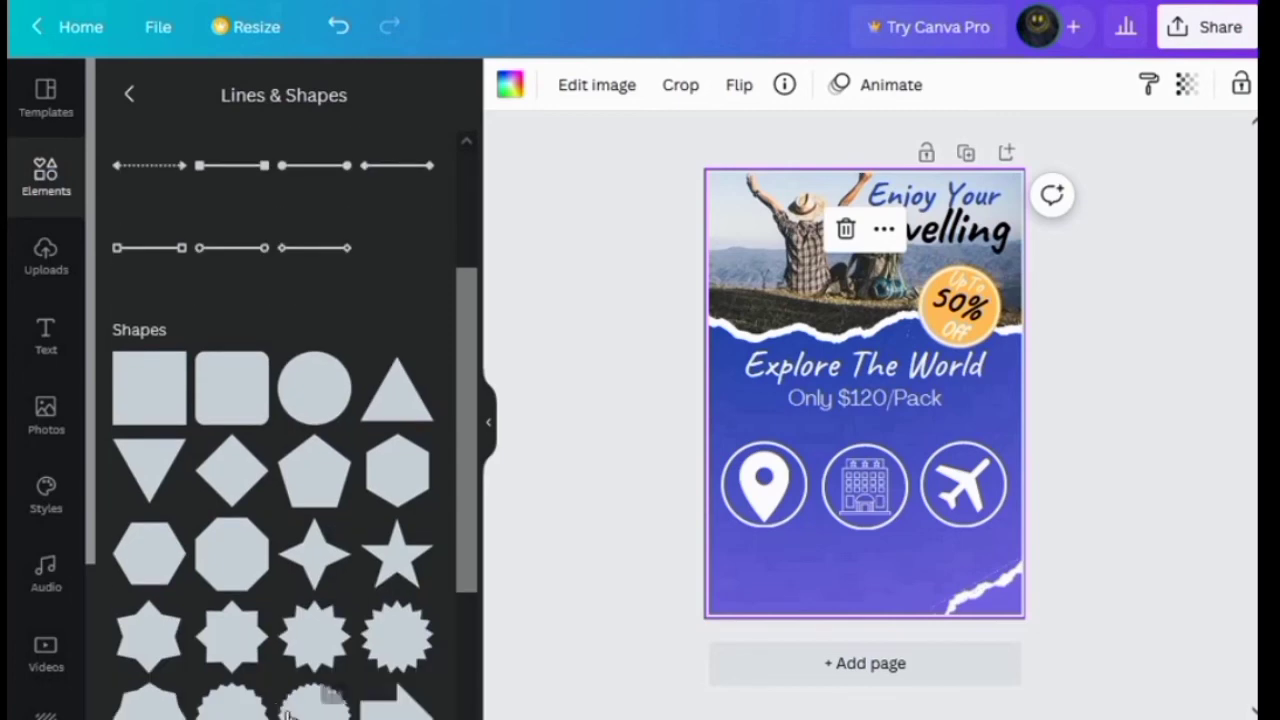
pyautogui.scroll(-5, 280, 705)
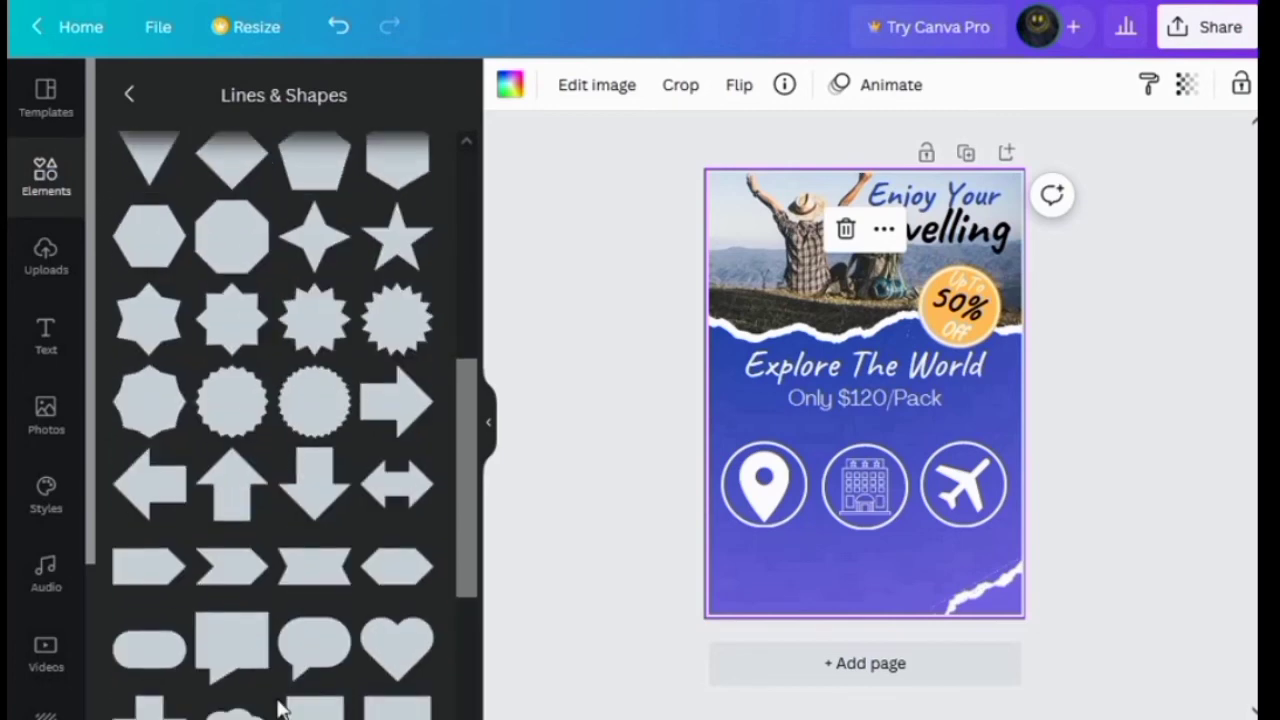
pyautogui.scroll(-3, 280, 708)
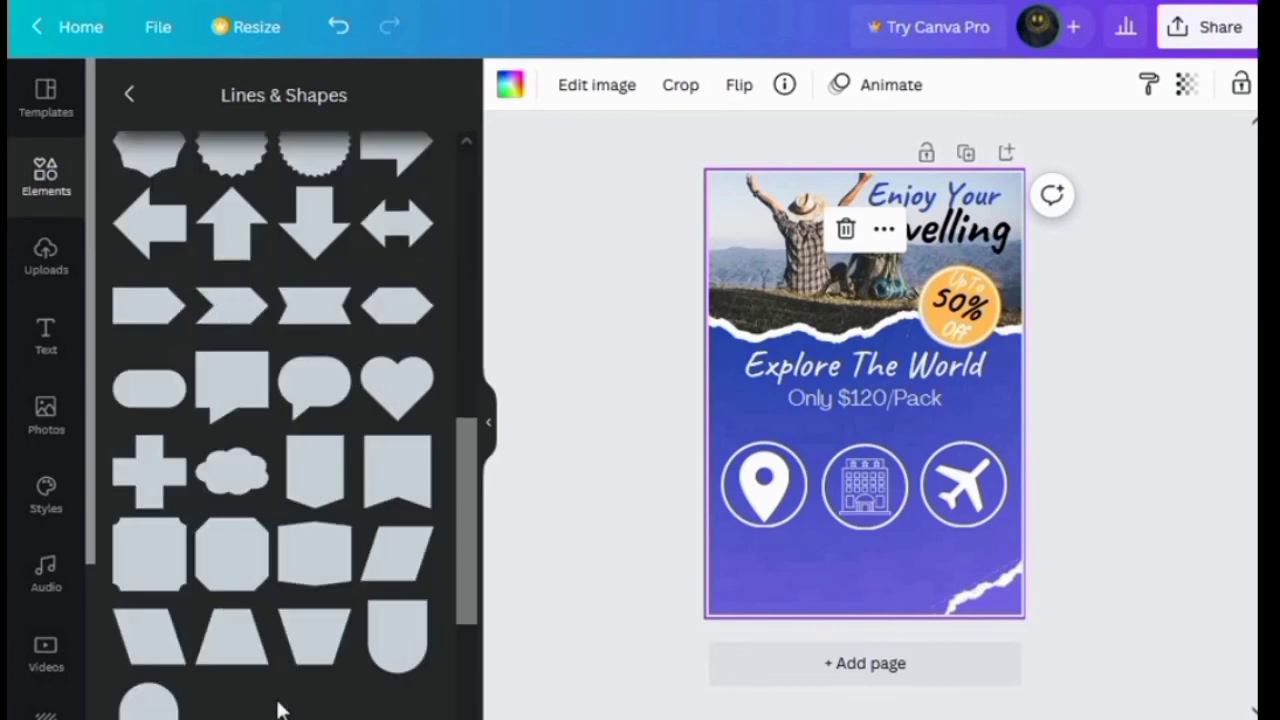
pyautogui.click(400, 652)
pyautogui.moveTo(875, 432); pyautogui.dragTo(858, 542)
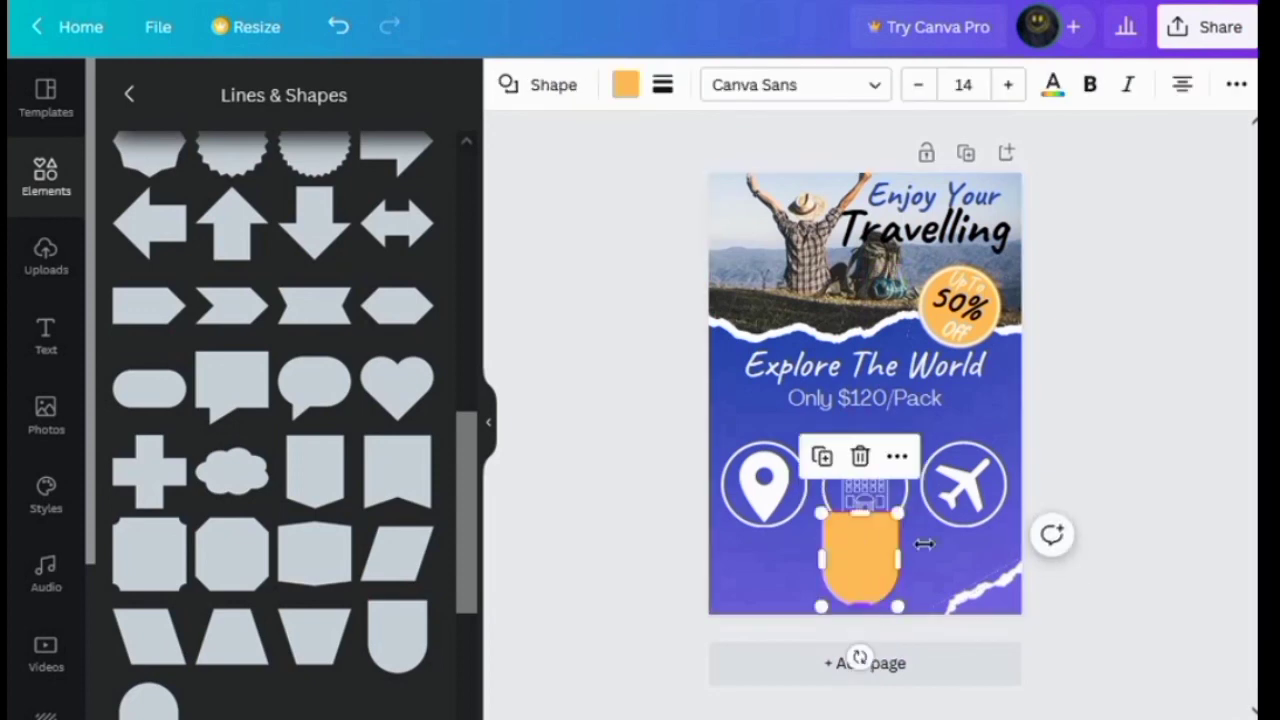
# - Rotate the orange shape so its rounded end faces left, then reposition and stretch it along the flyer's bottom
pyautogui.moveTo(862, 656); pyautogui.dragTo(646, 567)
pyautogui.moveTo(869, 551); pyautogui.dragTo(790, 555)
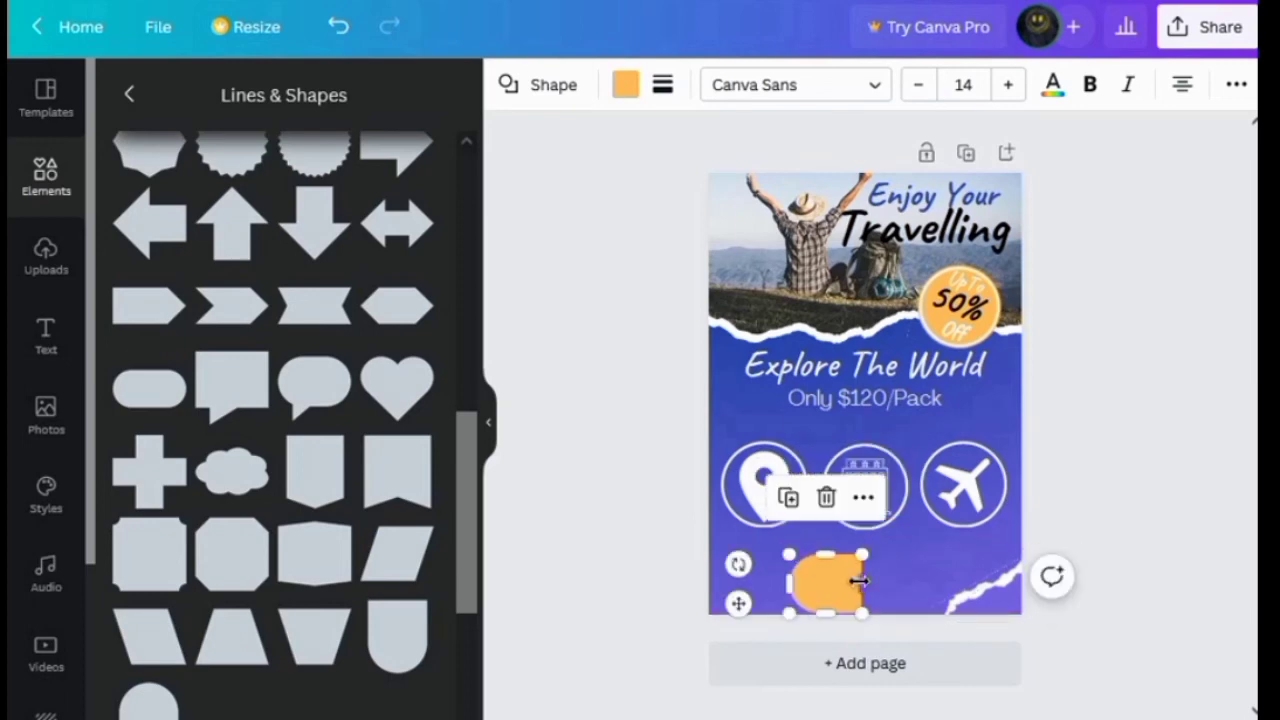
pyautogui.moveTo(862, 583); pyautogui.dragTo(940, 582)
# - Duplicate the orange shape, turn the copy to face the opposite way and join both halves into one wide rounded button
pyautogui.click(769, 503)
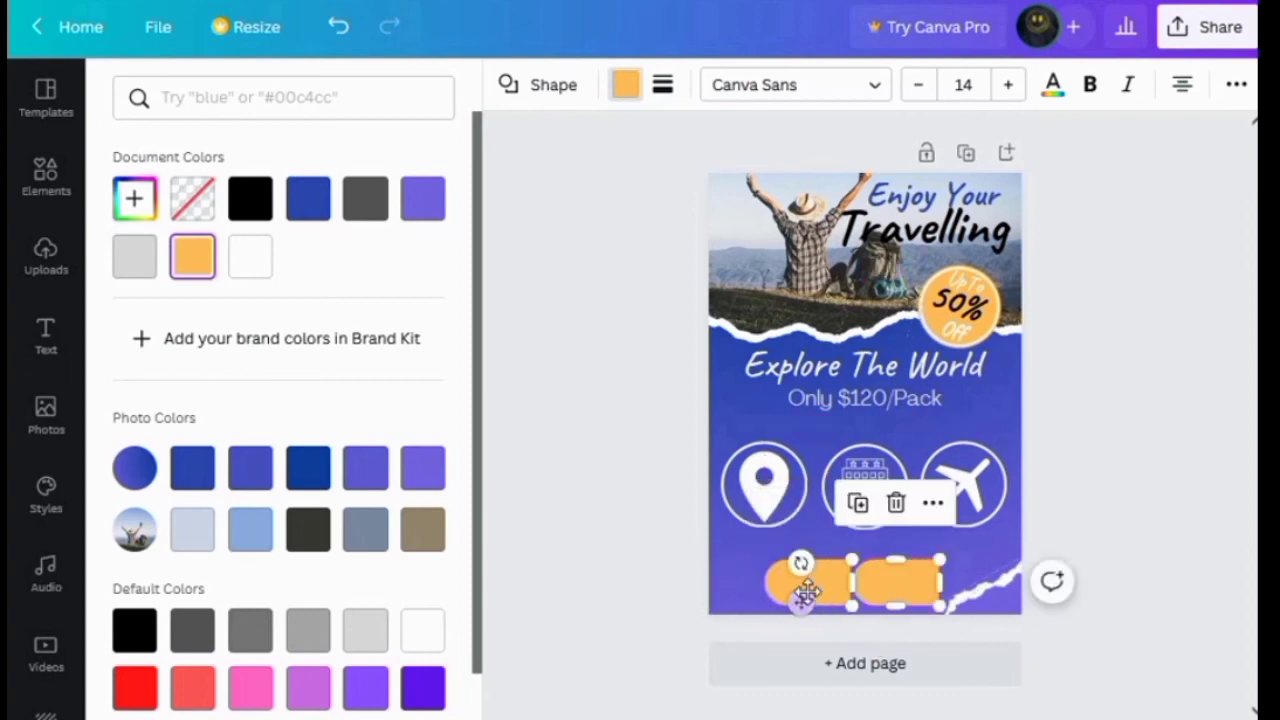
pyautogui.moveTo(1052, 581)
pyautogui.mouseDown()
pyautogui.moveTo(1063, 571)
pyautogui.moveTo(1063, 591)
pyautogui.mouseUp()
pyautogui.moveTo(880, 585); pyautogui.dragTo(896, 586)
pyautogui.moveTo(794, 589); pyautogui.dragTo(843, 583)
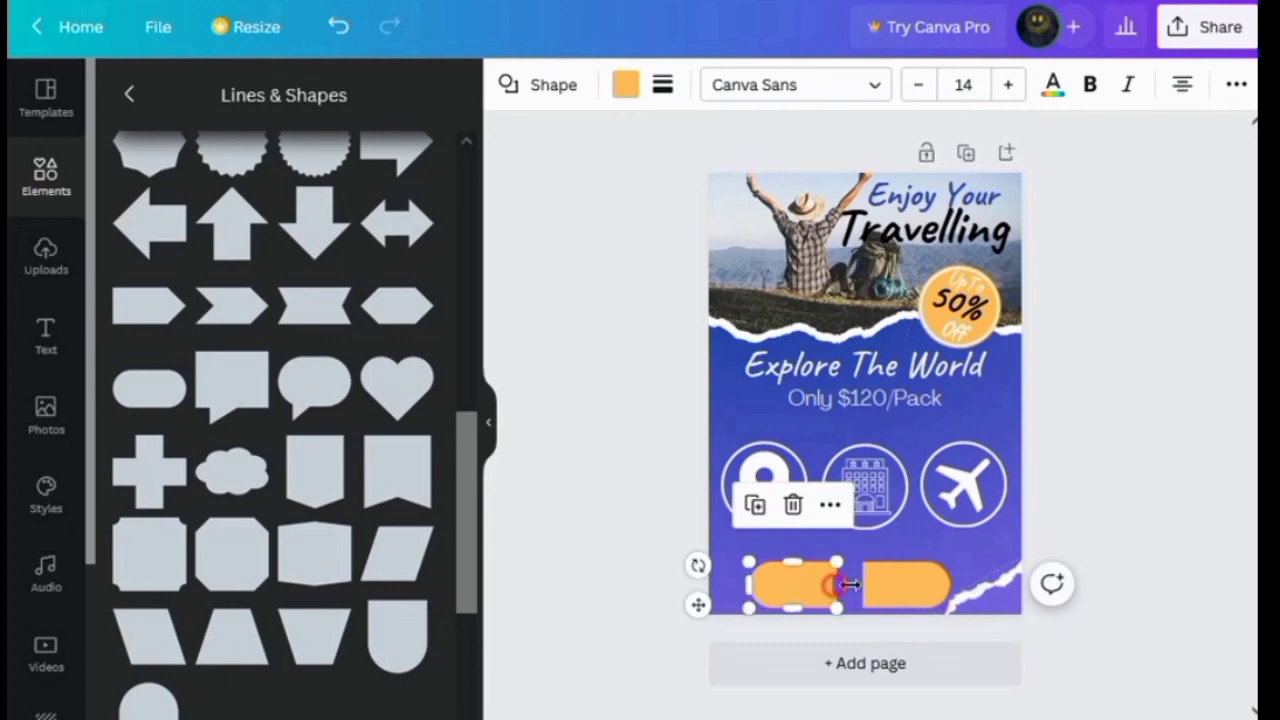
pyautogui.click(907, 584)
pyautogui.click(1063, 523)
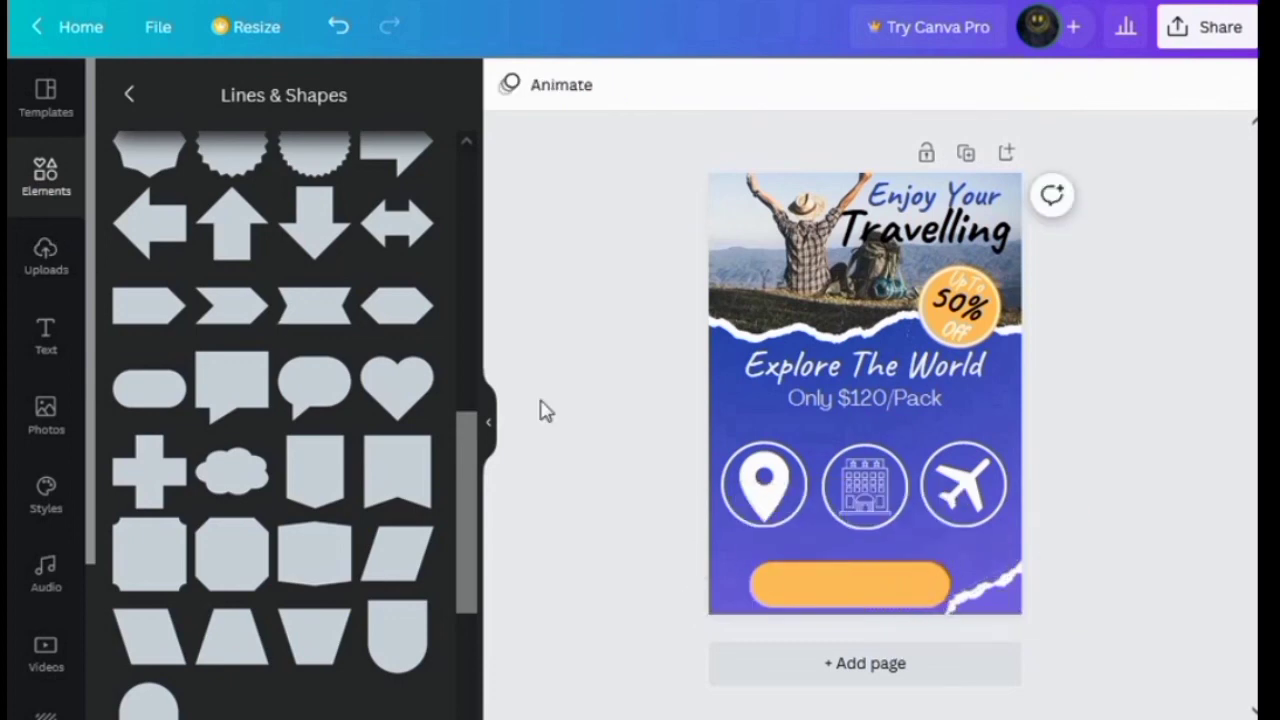
# - Add a heading text box and move it over the orange rounded button at the flyer's bottom
pyautogui.click(46, 338)
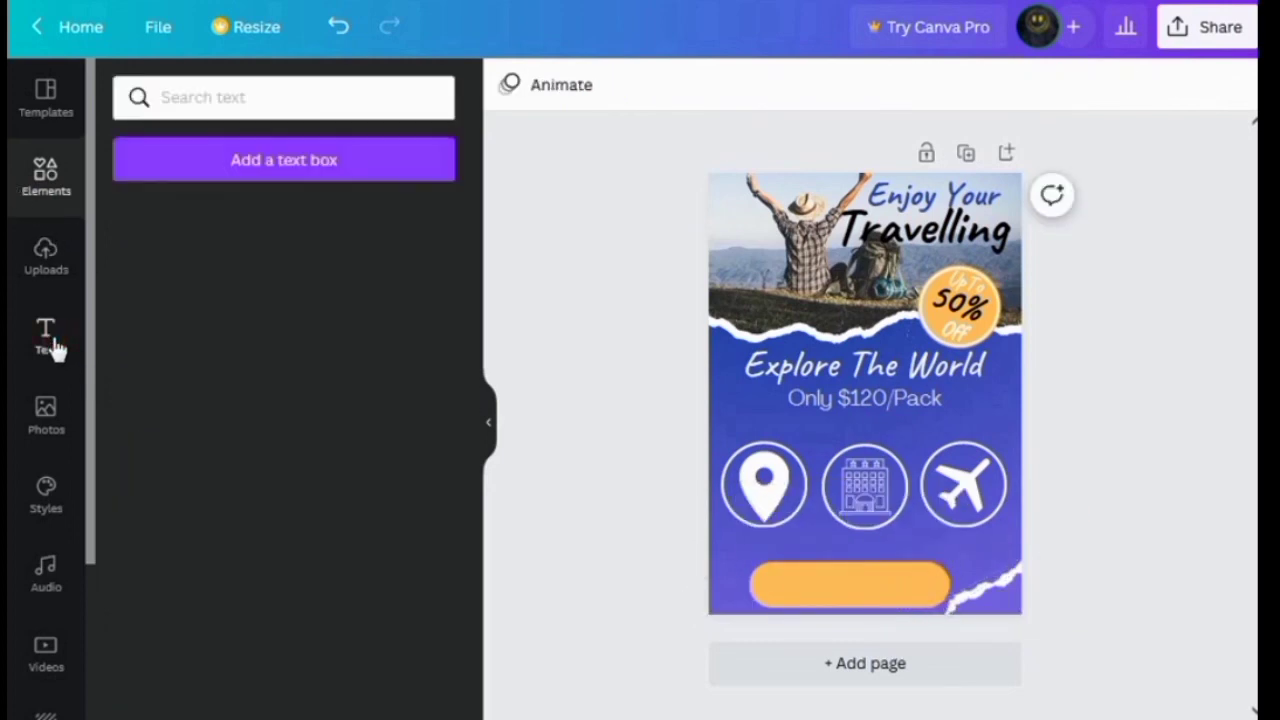
pyautogui.click(249, 268)
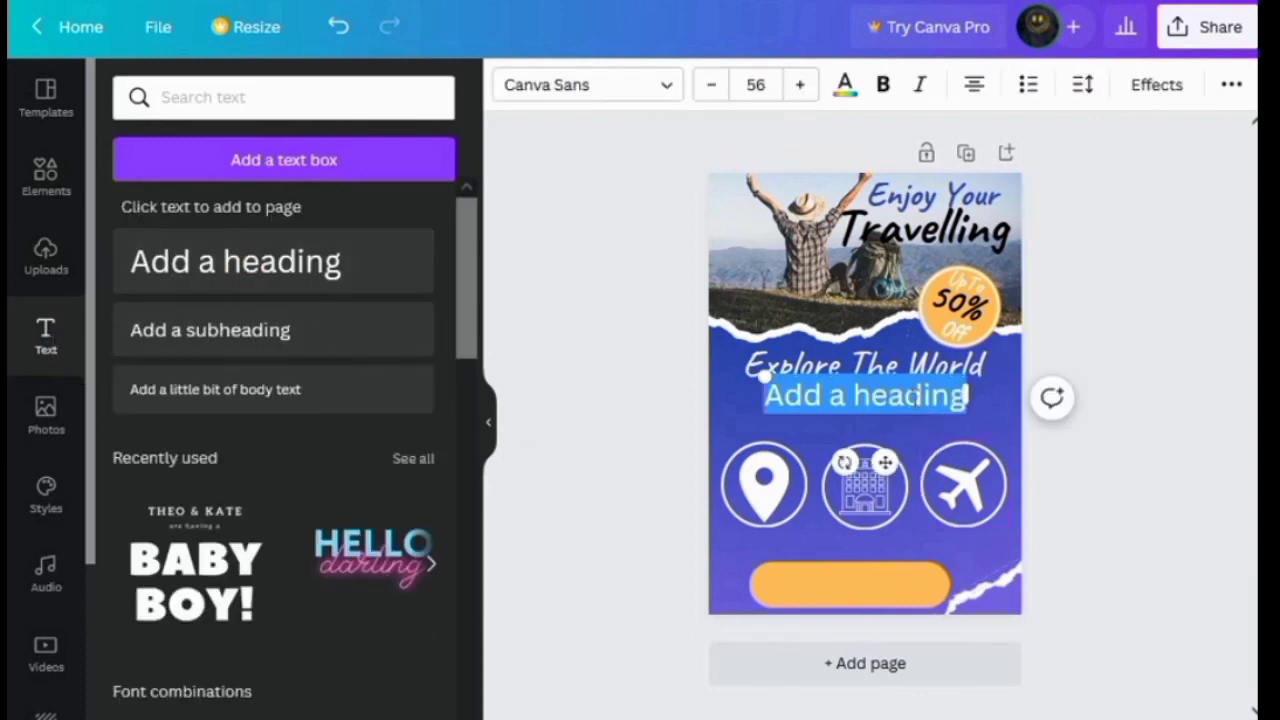
pyautogui.moveTo(884, 460); pyautogui.dragTo(871, 637)
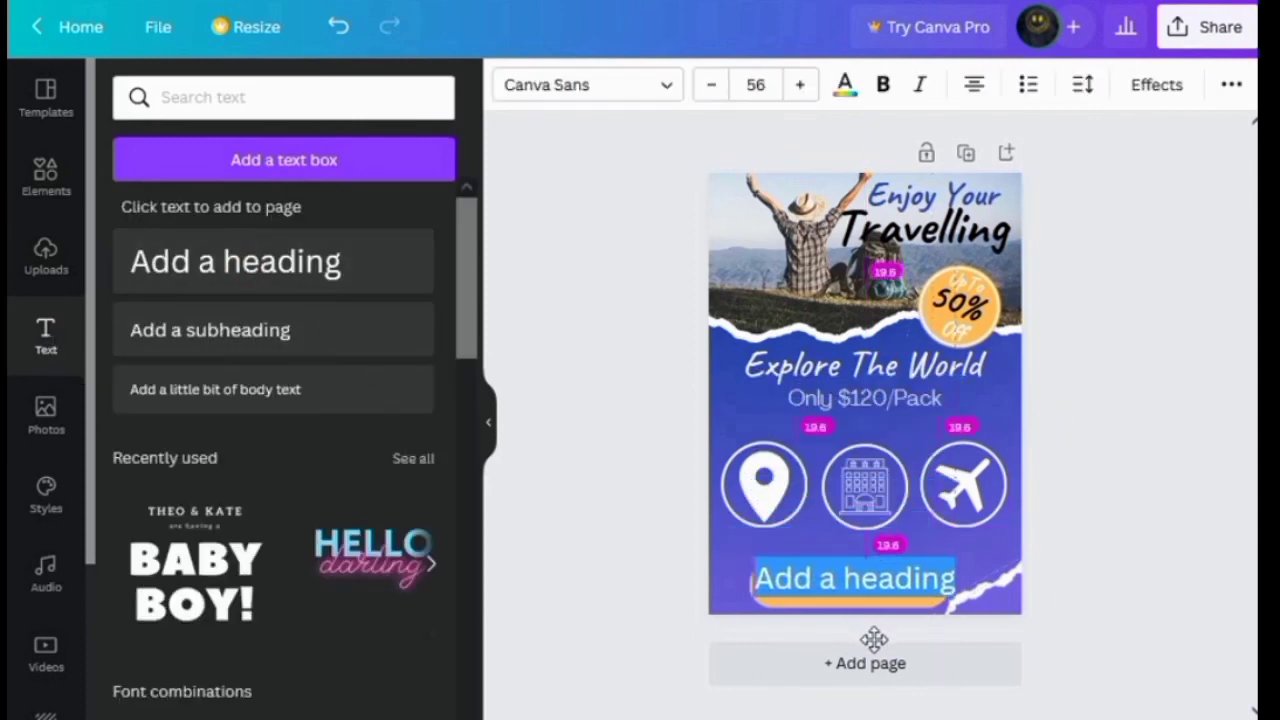
# - Copy the call-us line with the phone number from the Notepad notes and paste it over the placeholder heading in Canva
pyautogui.hotkey('alt', 'Tab')
pyautogui.moveTo(336, 350); pyautogui.dragTo(100, 354)
pyautogui.rightClick(189, 340)
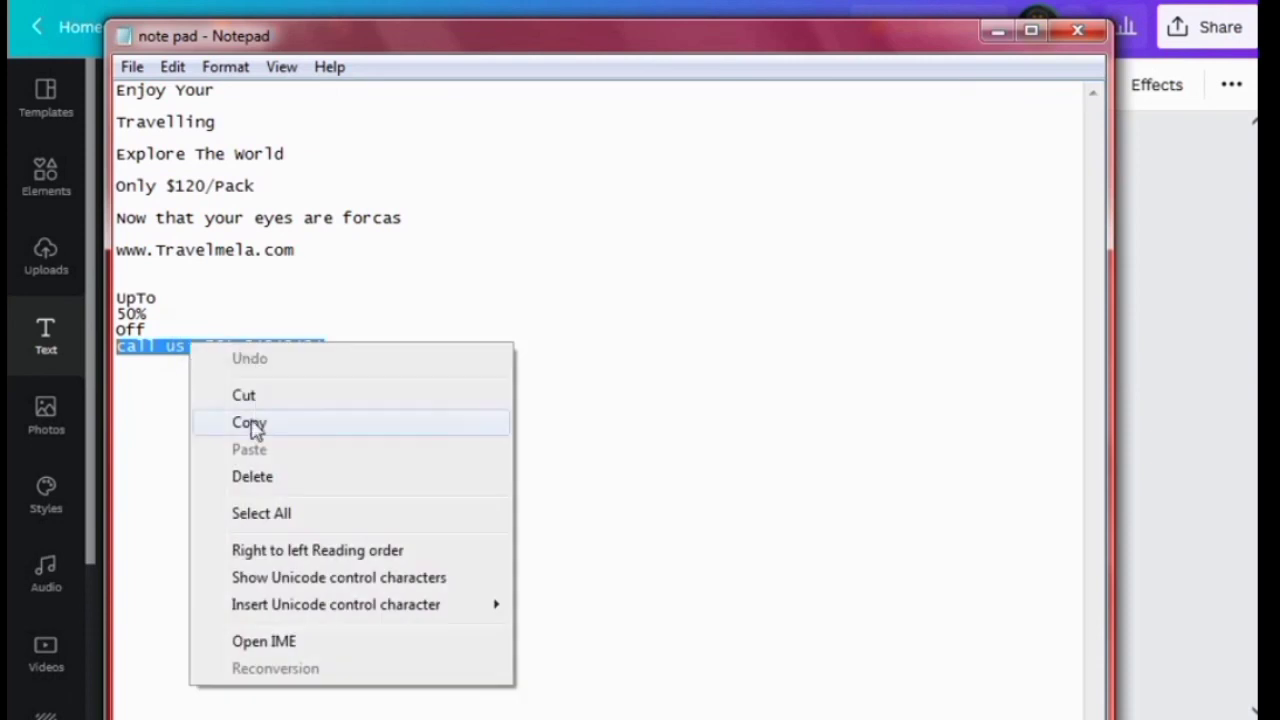
pyautogui.click(251, 423)
pyautogui.hotkey('alt', 'Tab')
pyautogui.press('BackSpace')
pyautogui.hotkey('ctrl', 'v')
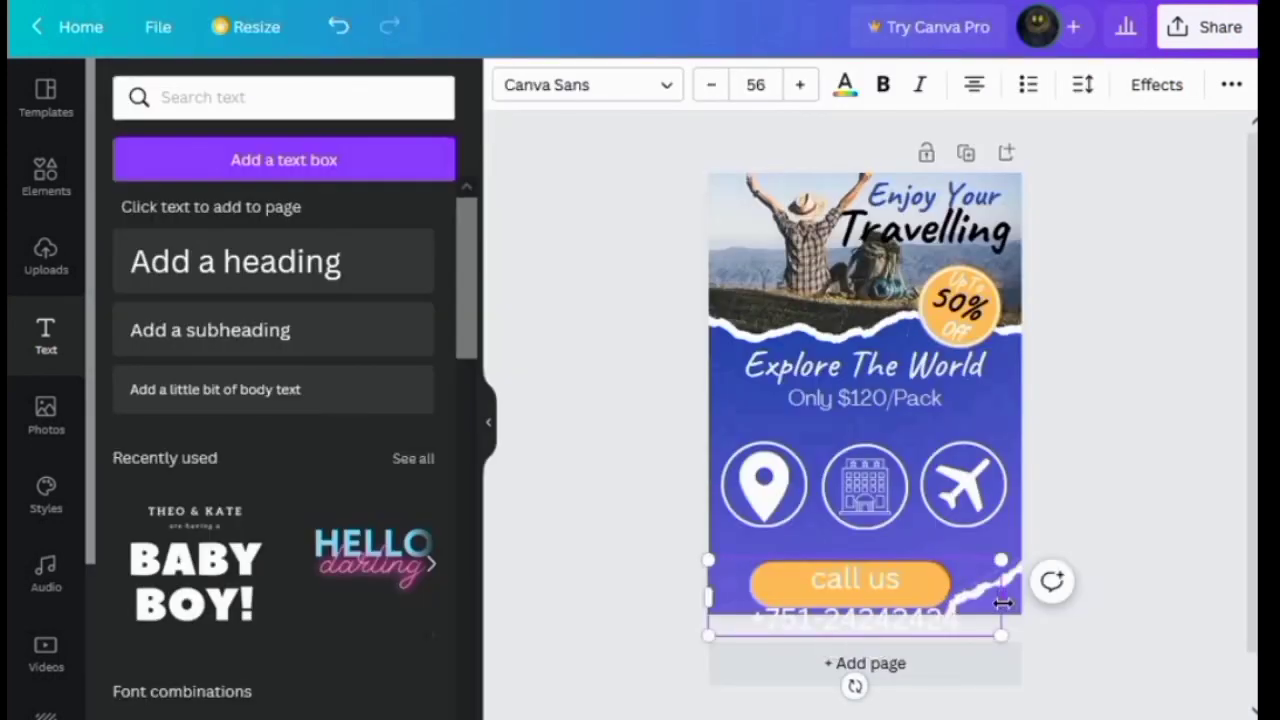
# - Scale the call-us text down to font size 34.8, fitting it onto the orange rounded button, and colour it black
pyautogui.moveTo(996, 634); pyautogui.dragTo(888, 641)
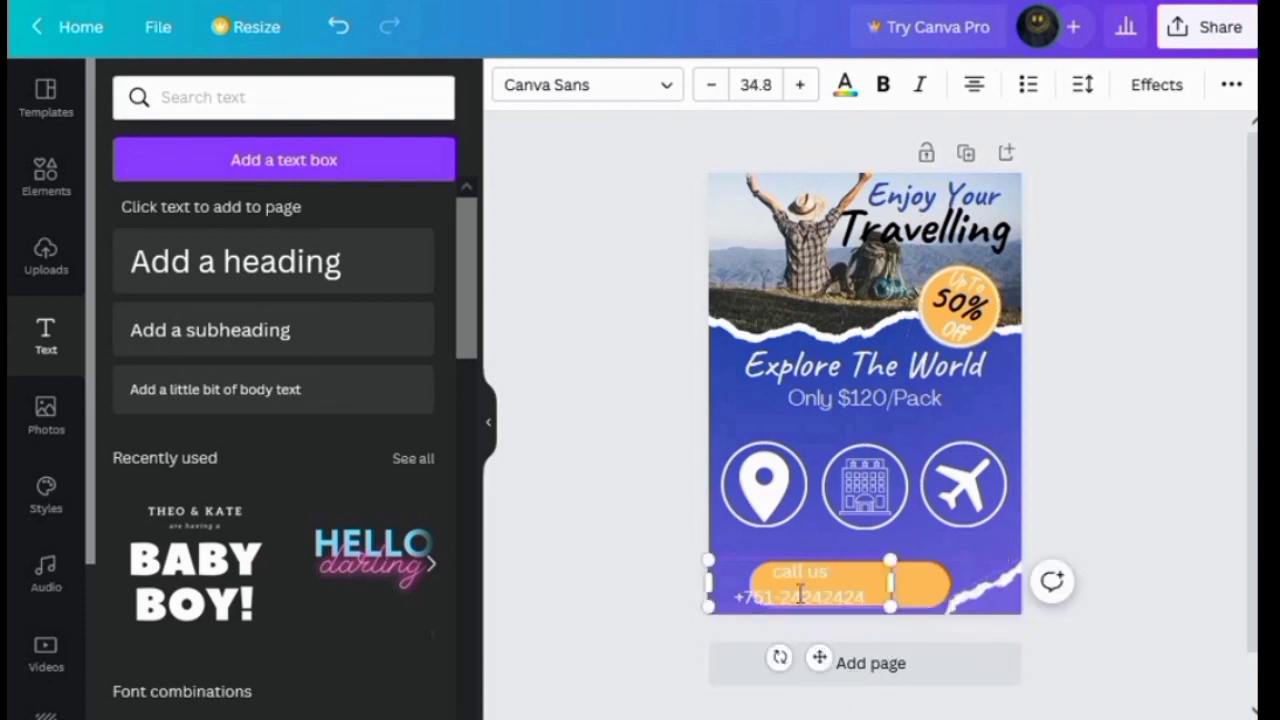
pyautogui.moveTo(817, 660); pyautogui.dragTo(866, 663)
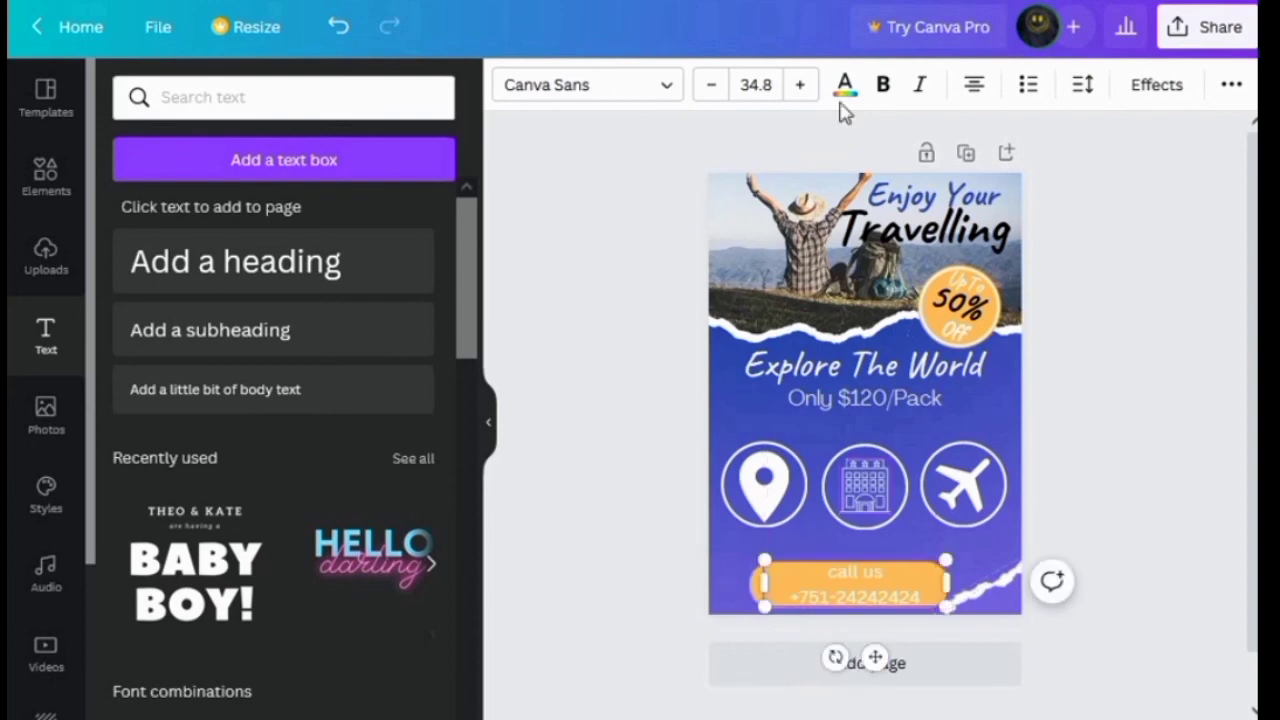
pyautogui.click(845, 84)
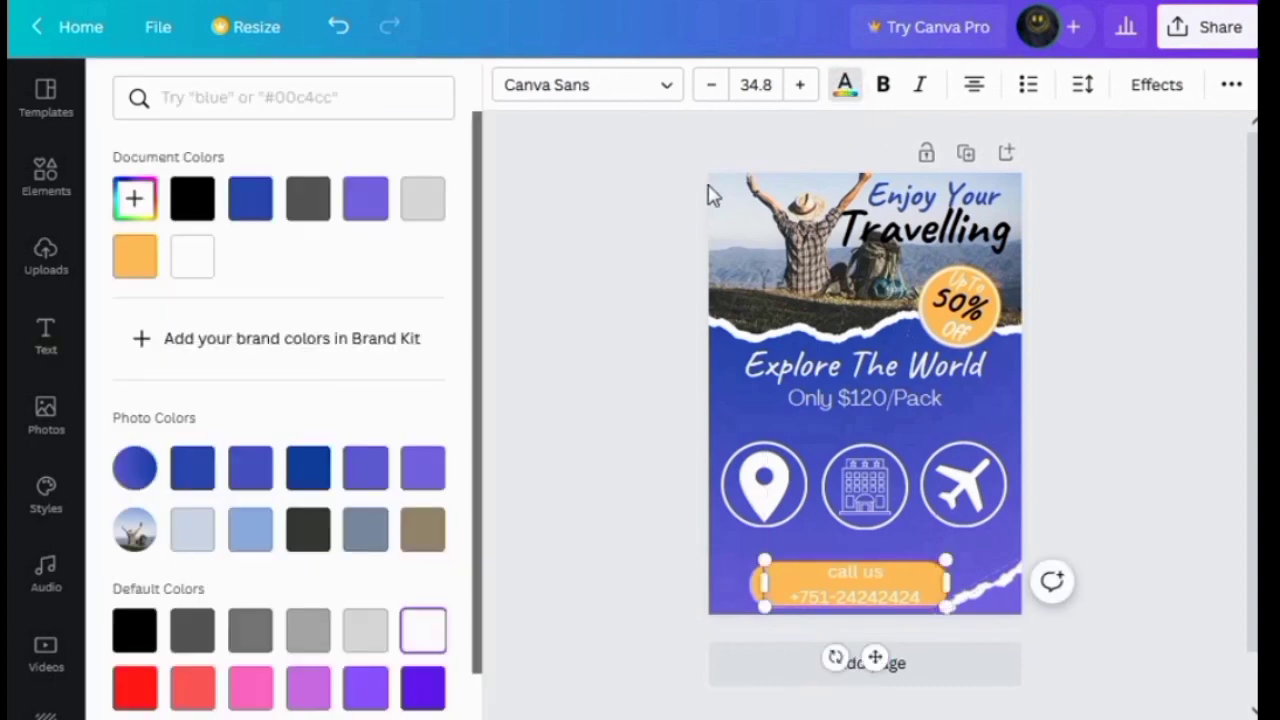
pyautogui.click(197, 198)
pyautogui.click(591, 606)
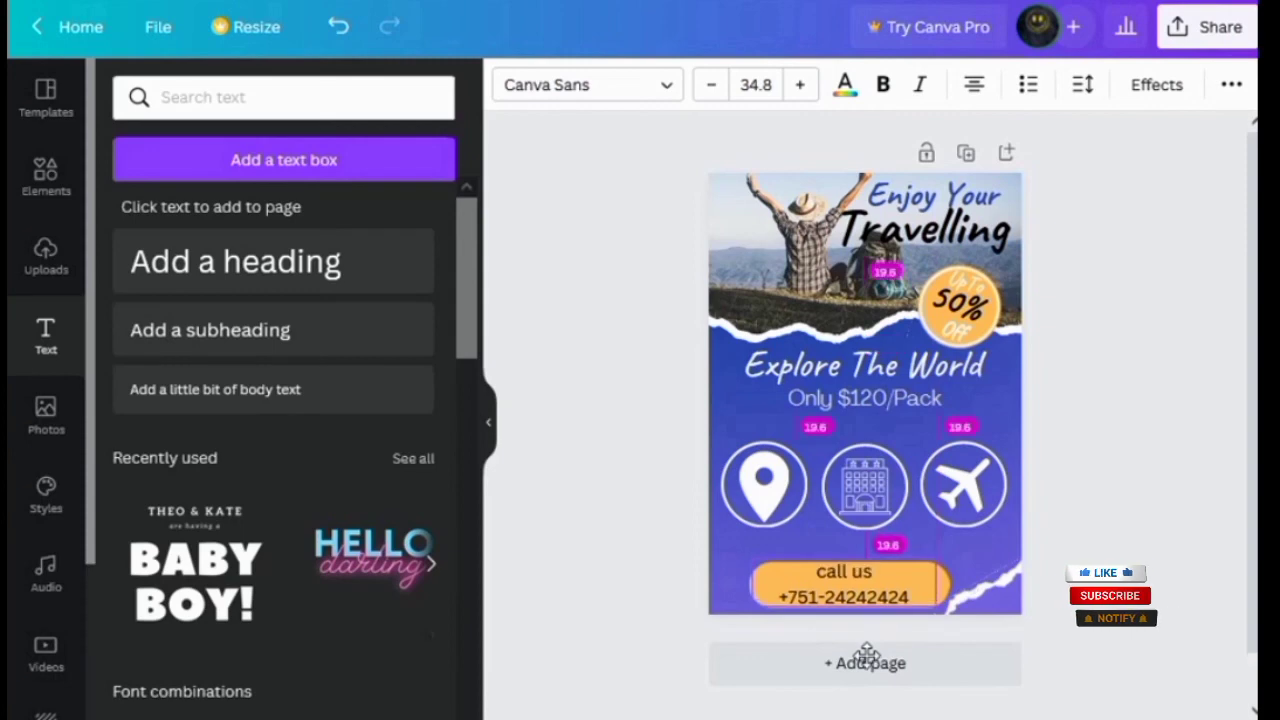
pyautogui.click(1068, 478)
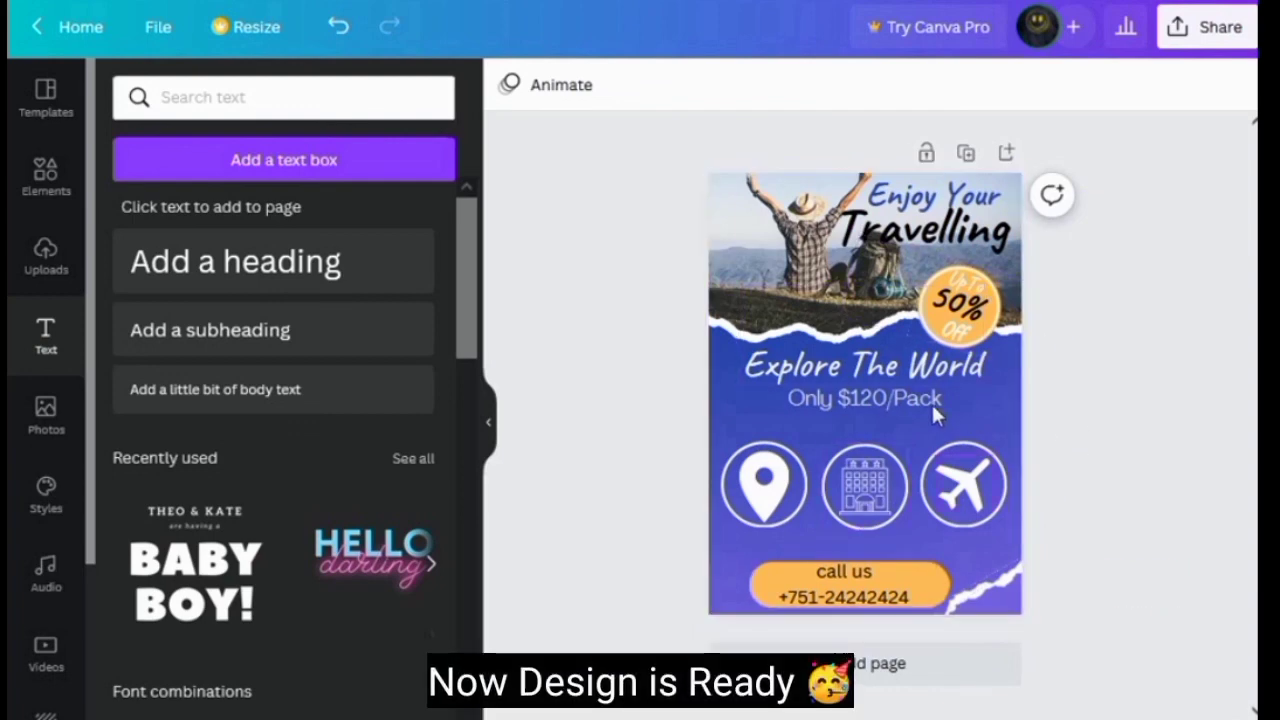
# - Download the finished flyer as a PNG at size 1 (1,414 × 2,000 px)
pyautogui.click(1180, 35)
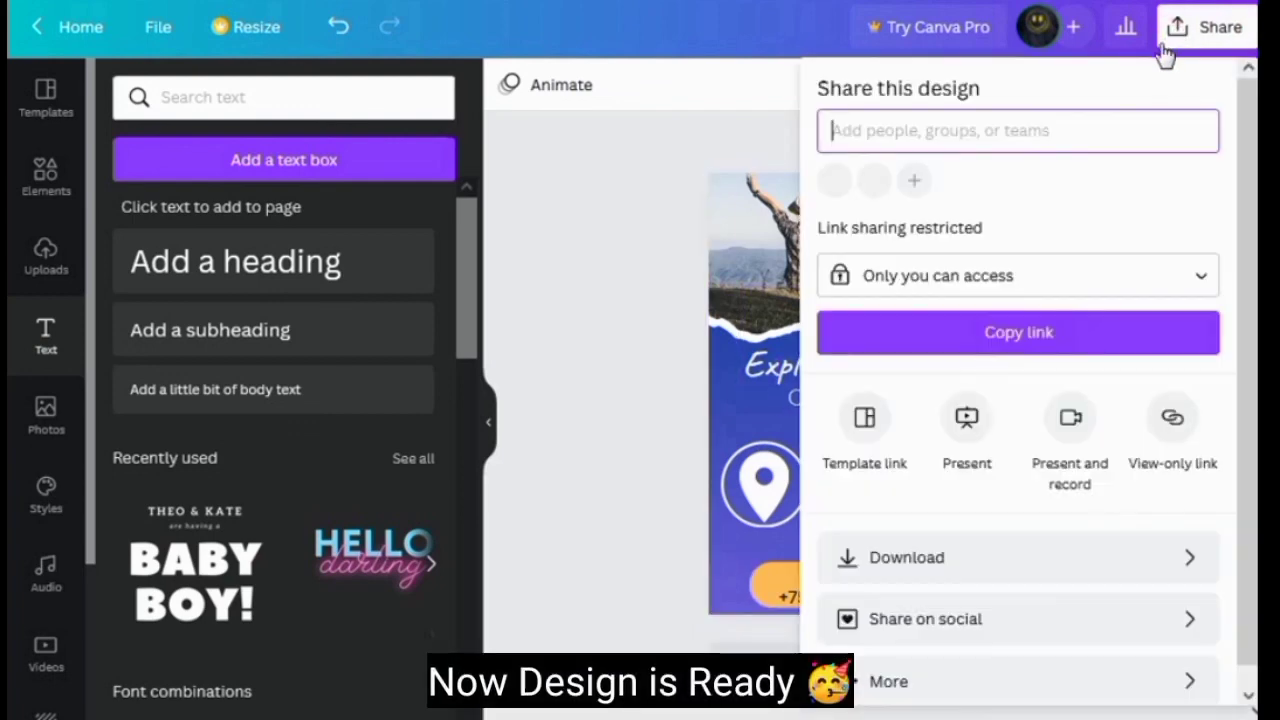
pyautogui.click(914, 566)
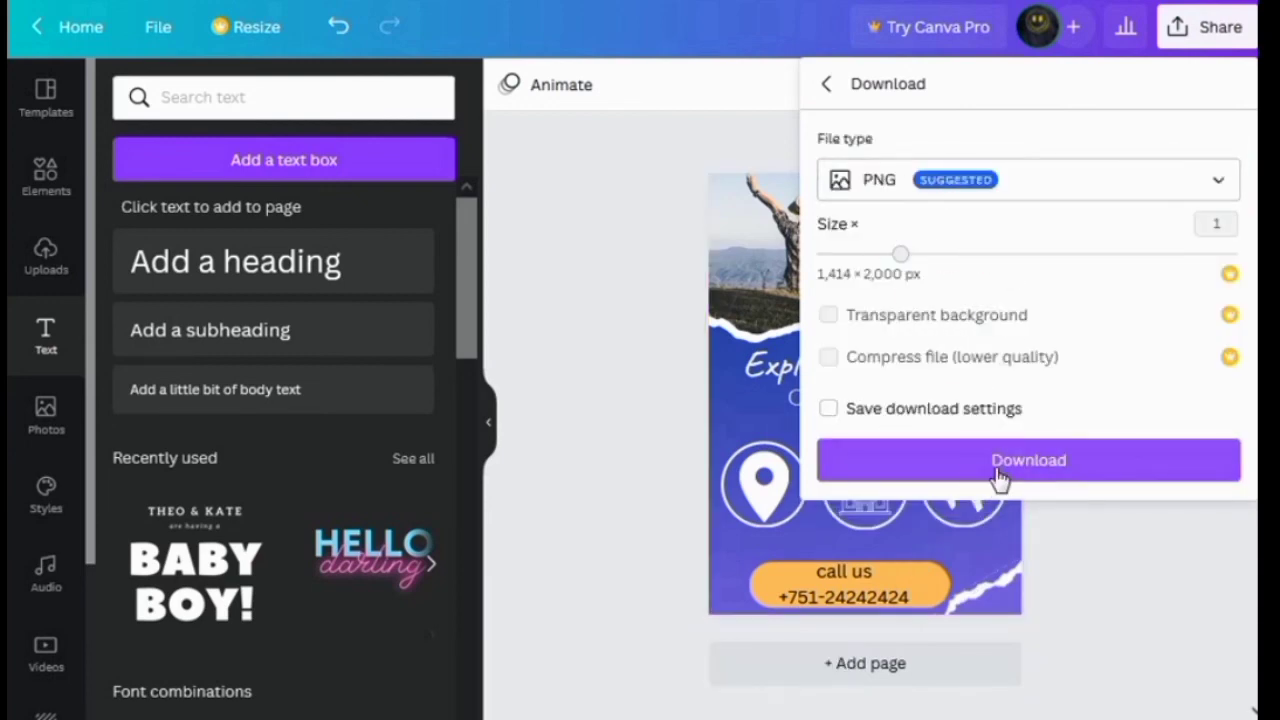
pyautogui.click(997, 468)
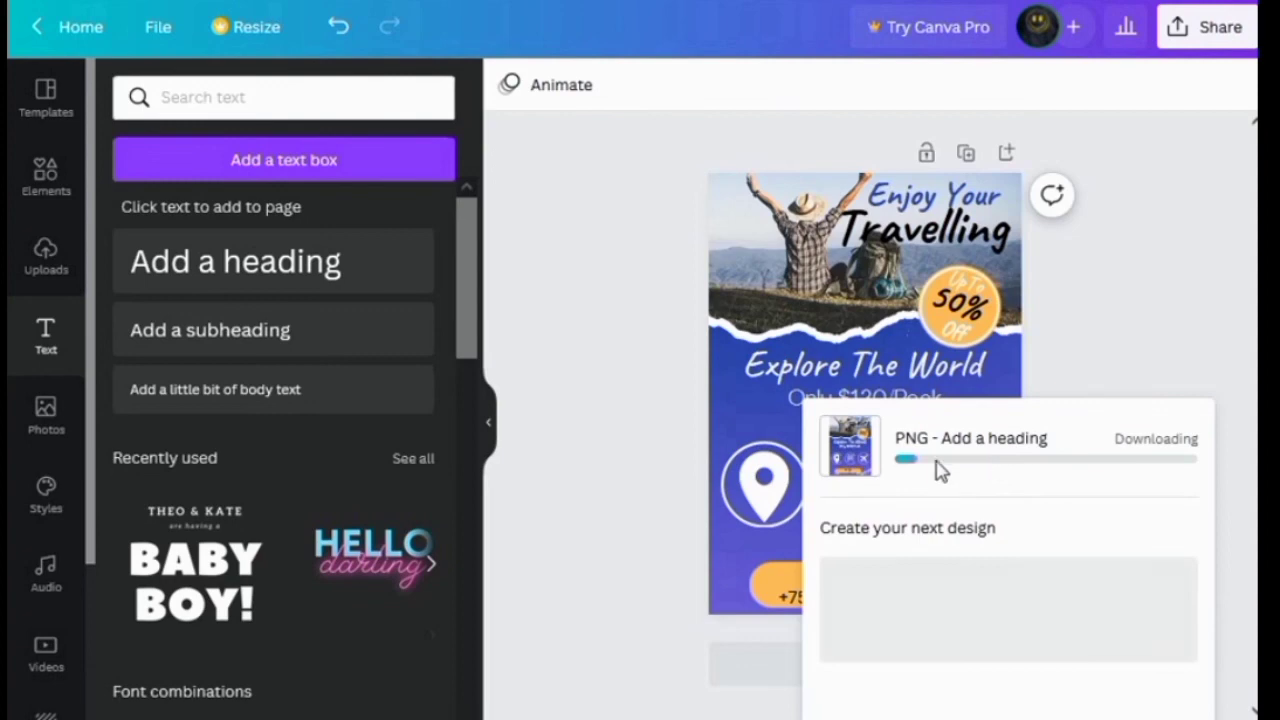